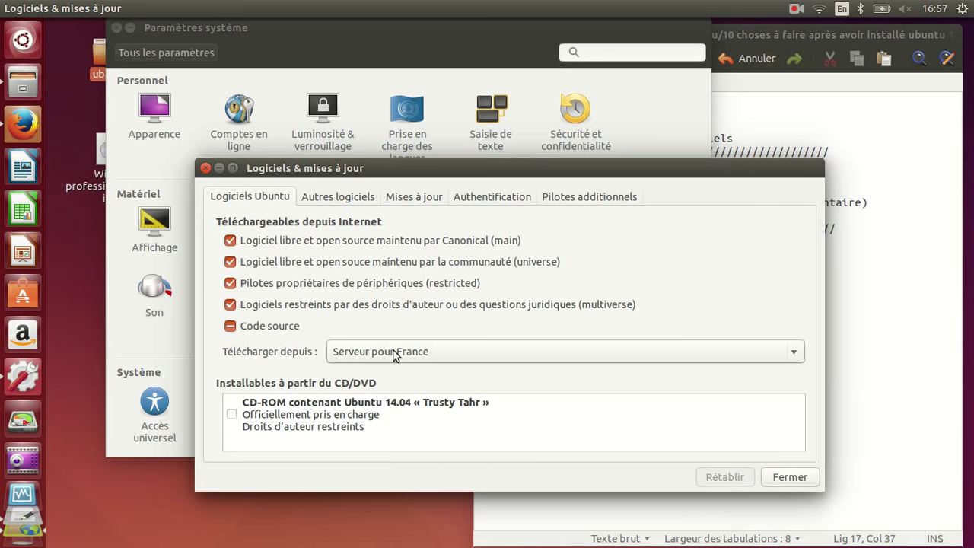
Open the list of other download servers and test for the best one, repeating the test
{"action": "left_click", "coordinate": [395, 354]}
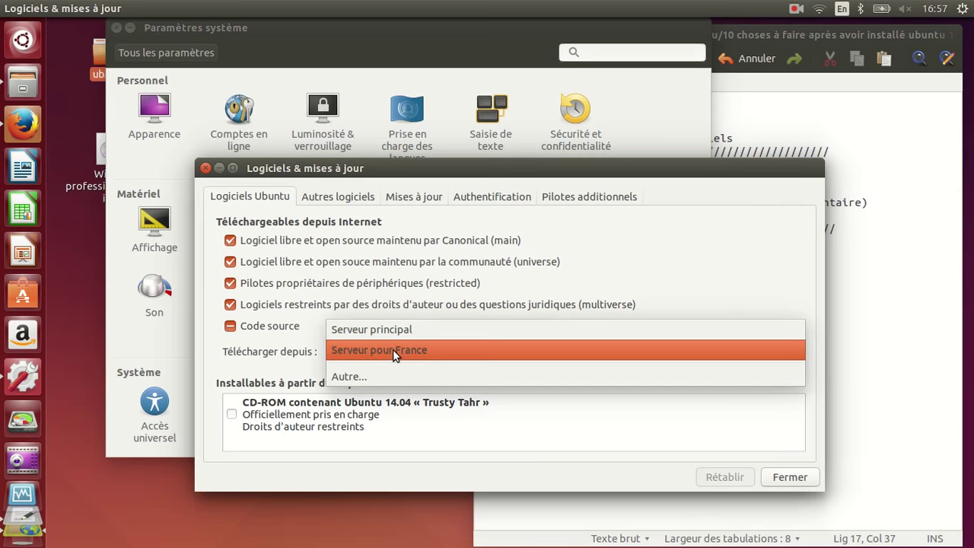
{"action": "left_click", "coordinate": [388, 373]}
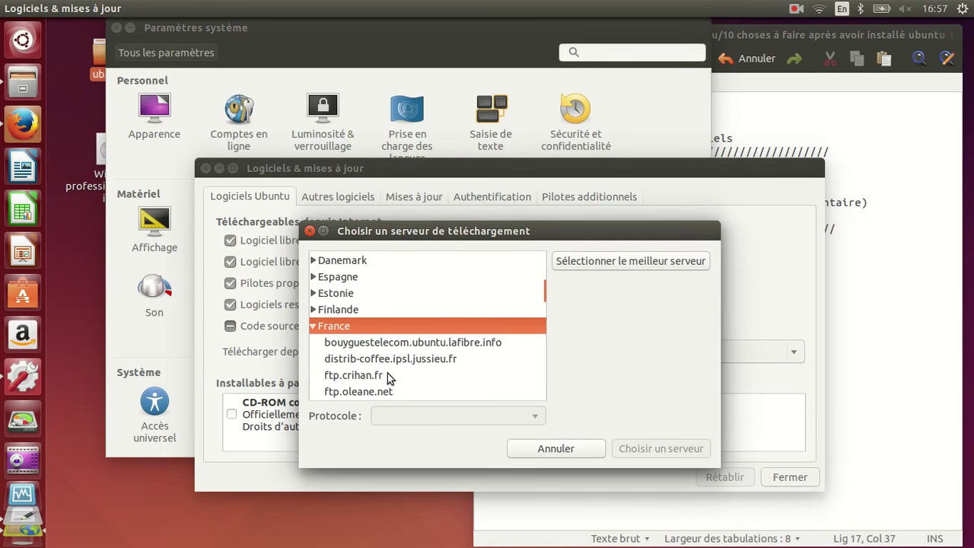
{"action": "left_click", "coordinate": [652, 263]}
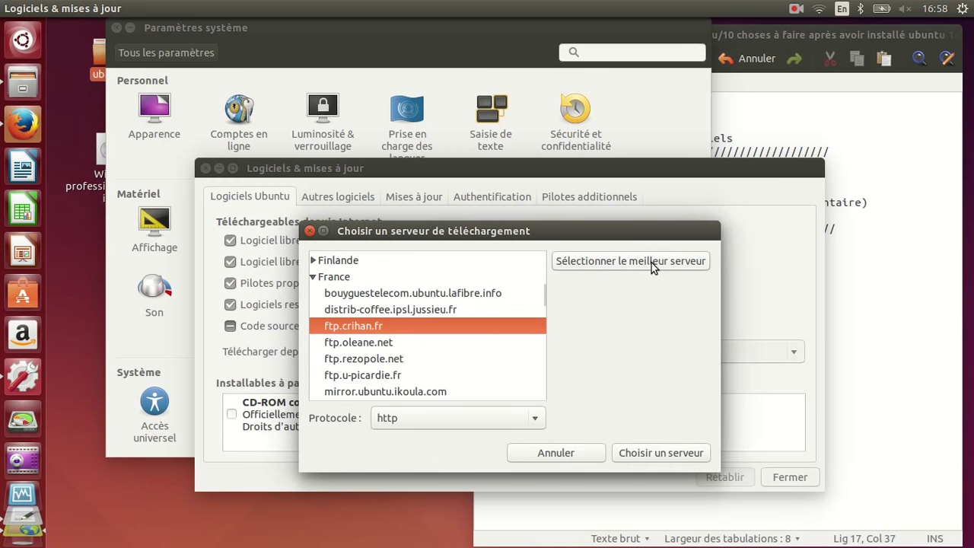
{"action": "left_click", "coordinate": [652, 262]}
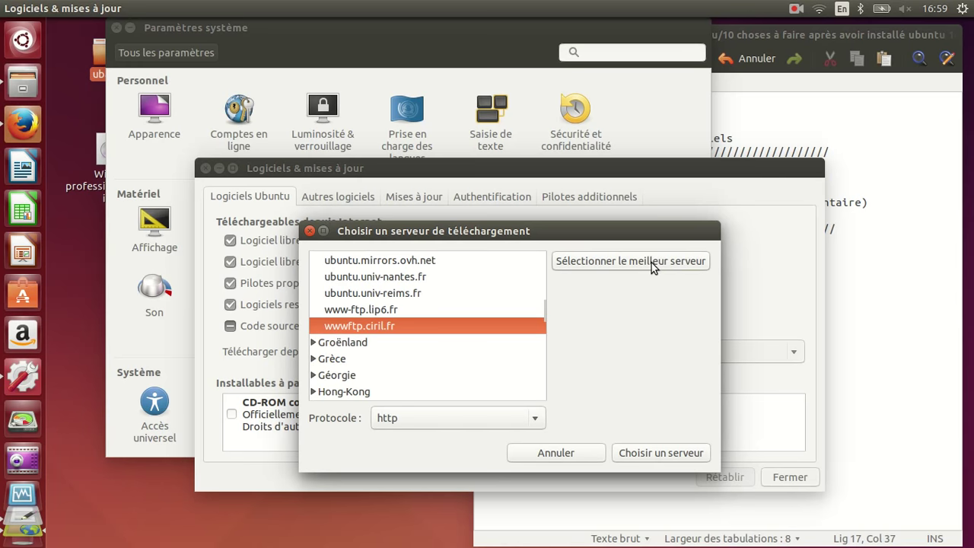
{"action": "left_click", "coordinate": [652, 262]}
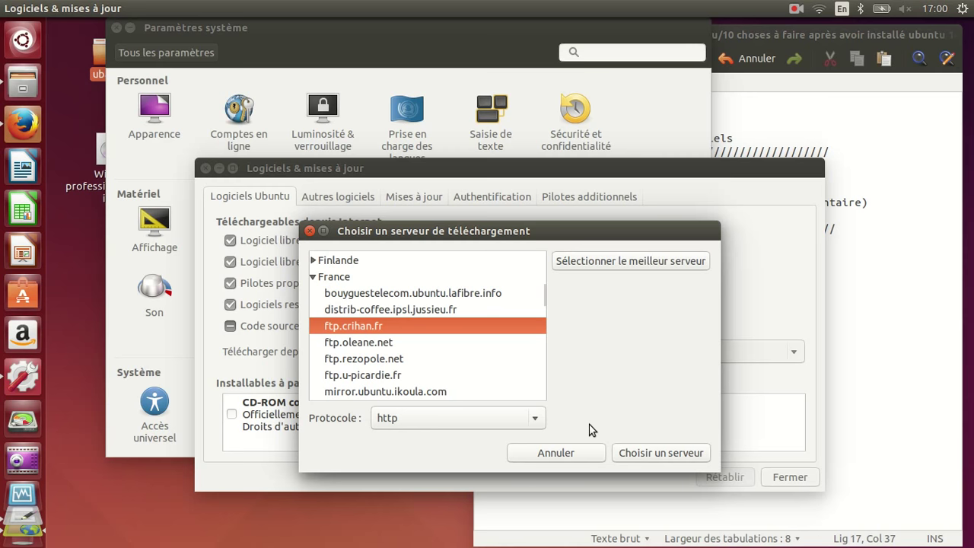
Choose ftp.crihan.fr with the http protocol as the download server and authenticate with the account password
{"action": "left_click", "coordinate": [656, 458]}
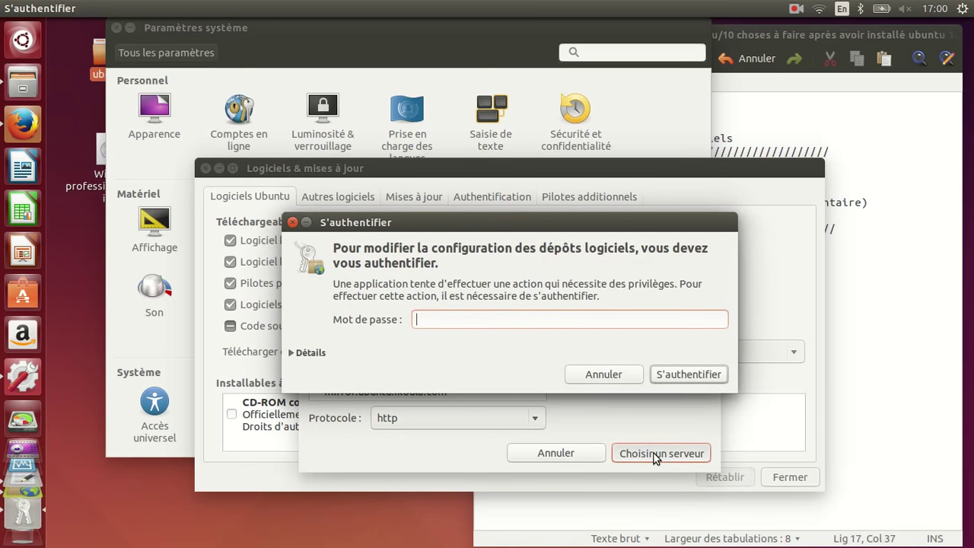
{"action": "type", "text": "•••••"}
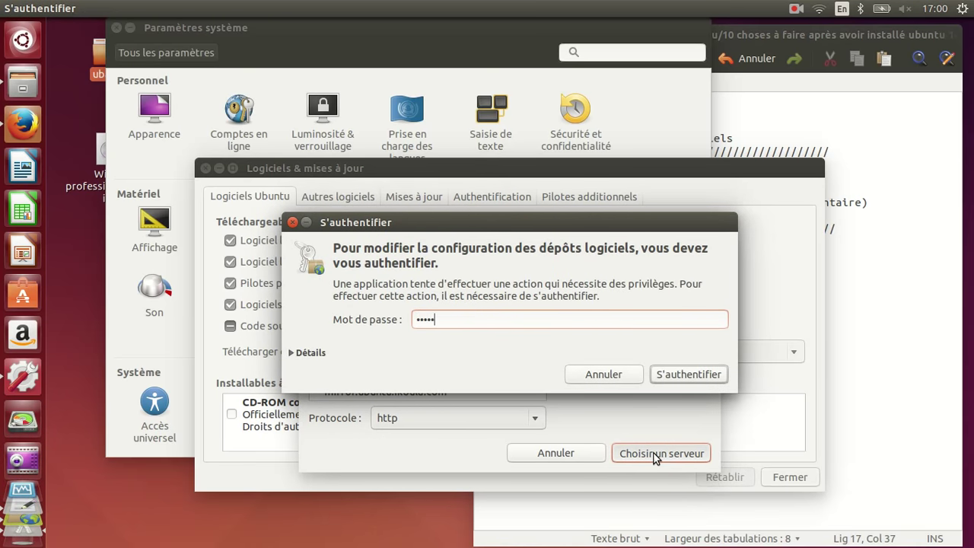
{"action": "key", "text": "Return"}
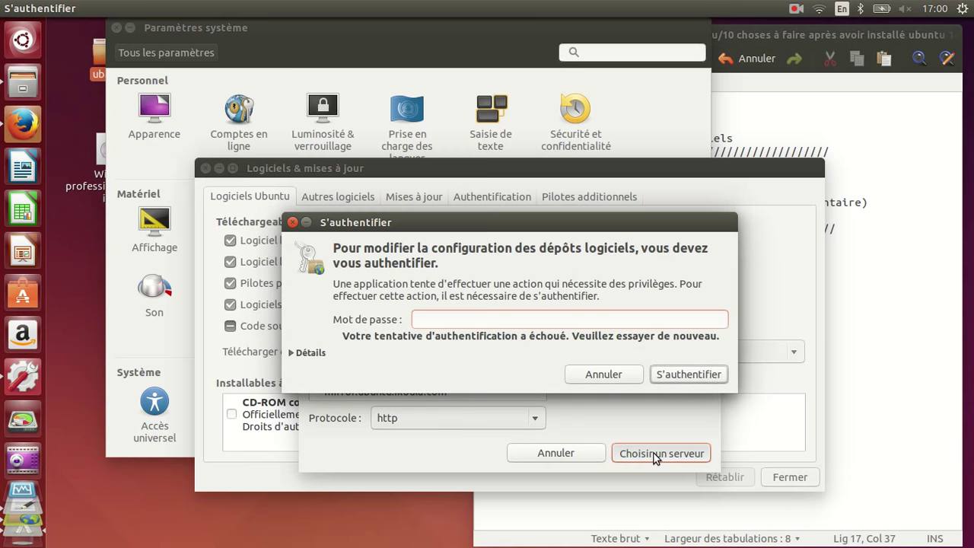
{"action": "type", "text": "•••••"}
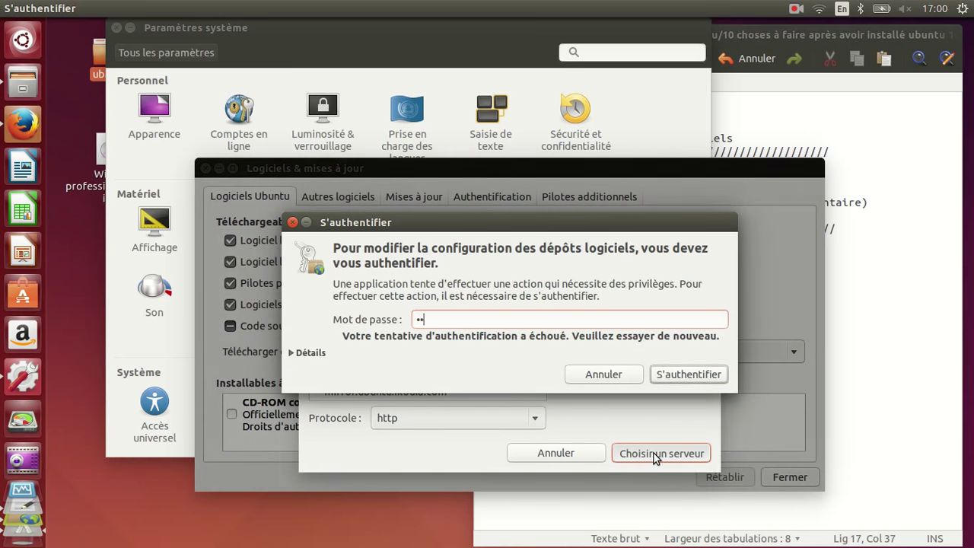
{"action": "key", "text": "Return"}
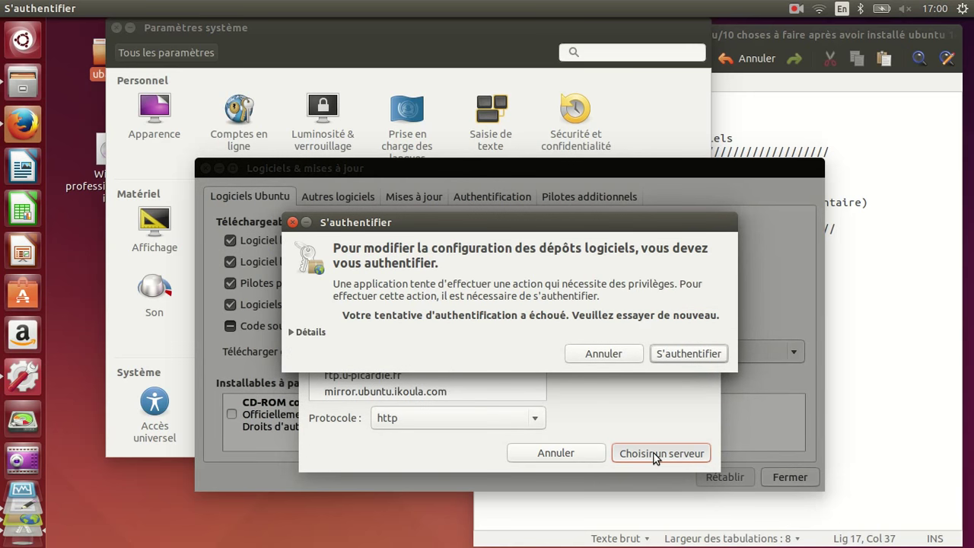
{"action": "key", "text": "Caps_Lock"}
{"action": "type", "text": "••"}
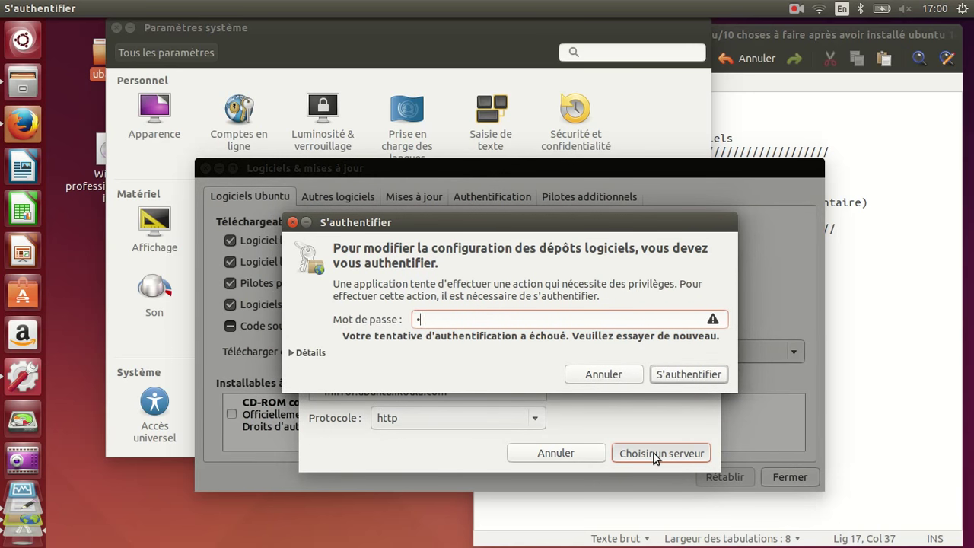
{"action": "key", "text": "Caps_Lock"}
{"action": "type", "text": "••••"}
{"action": "key", "text": "Return"}
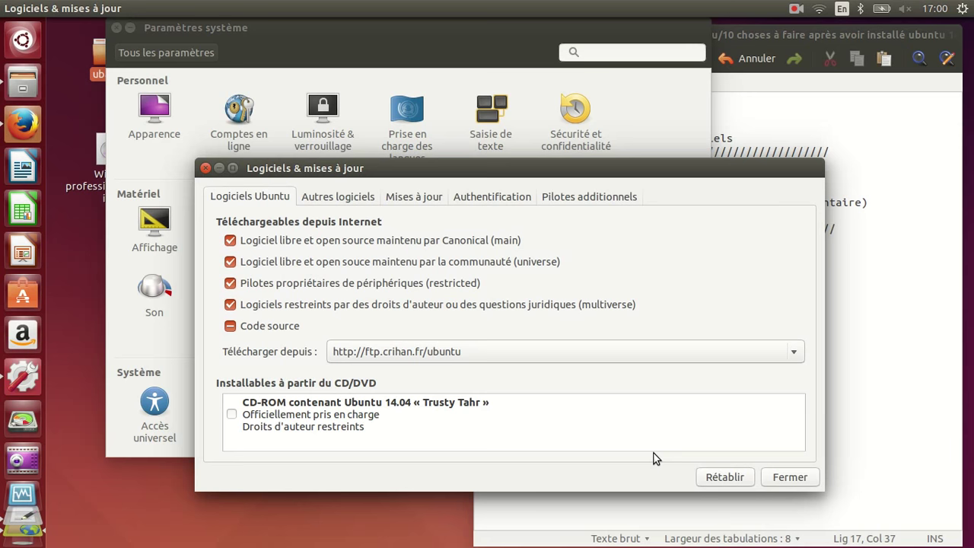
Enable both Canonical partner sources and the source code entry of the upubuntu-com multimedia PPA among the other software sources
{"action": "left_click", "coordinate": [340, 199]}
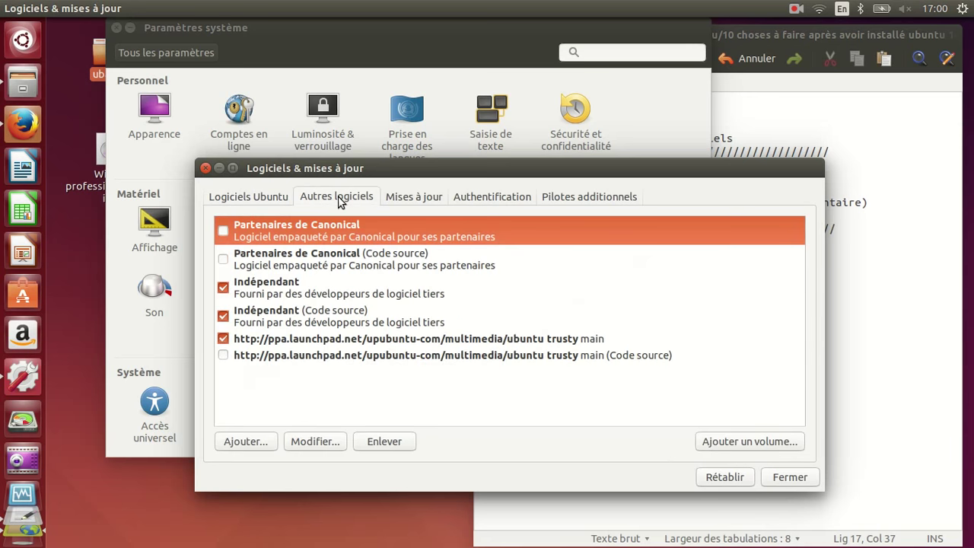
{"action": "left_click", "coordinate": [225, 228]}
{"action": "left_click", "coordinate": [224, 260]}
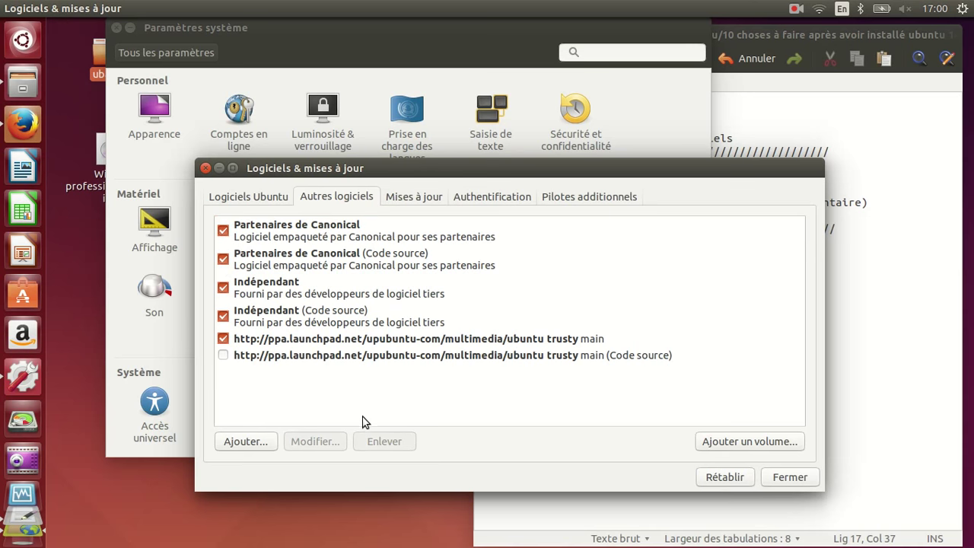
{"action": "left_click", "coordinate": [224, 355]}
Enable the pre-release updates (trusty-proposed) and view the authentication keys and additional drivers
{"action": "left_click", "coordinate": [417, 198]}
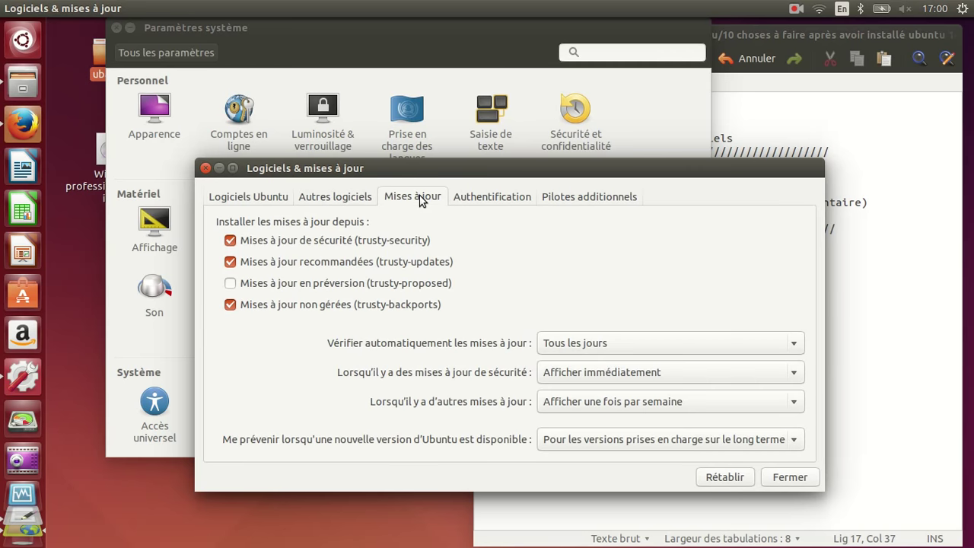
{"action": "left_click", "coordinate": [230, 283]}
{"action": "left_click", "coordinate": [480, 199]}
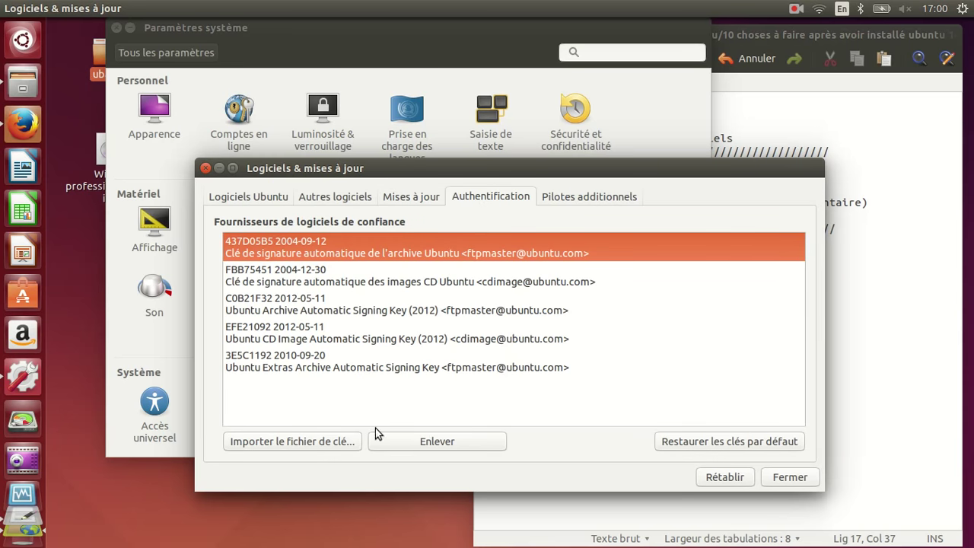
{"action": "left_click", "coordinate": [588, 196]}
Close the software sources settings, try to reload the available software information, and dismiss the resulting dialog
{"action": "left_click", "coordinate": [790, 477]}
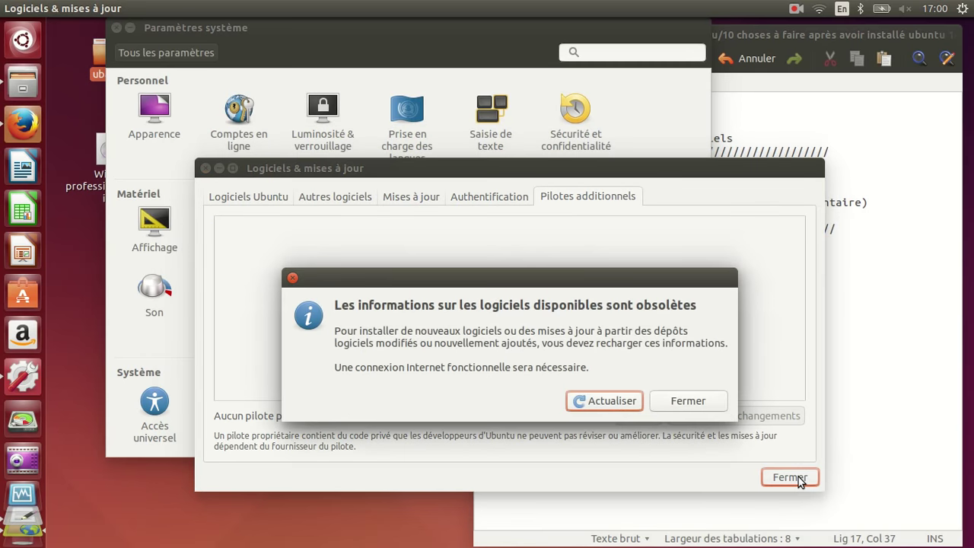
{"action": "left_click", "coordinate": [608, 398]}
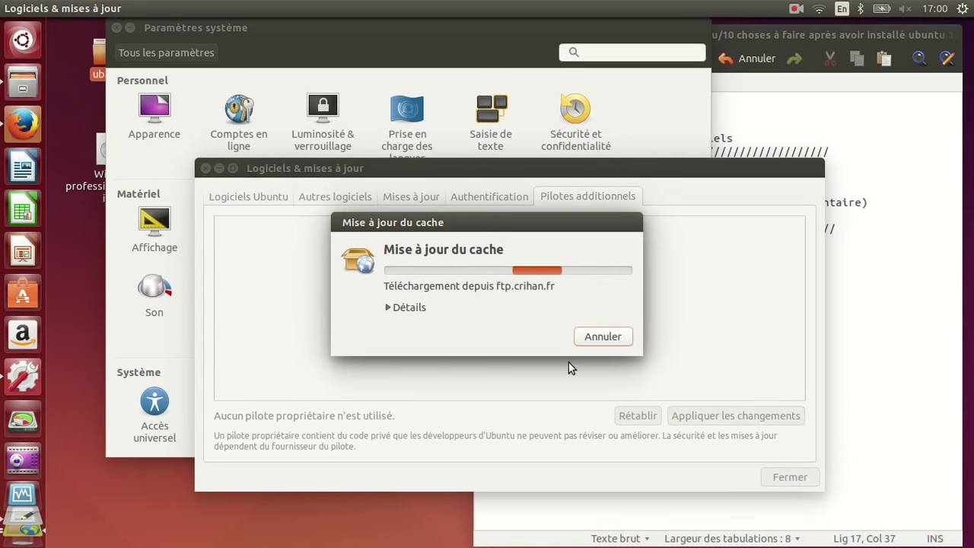
{"action": "left_click", "coordinate": [389, 307]}
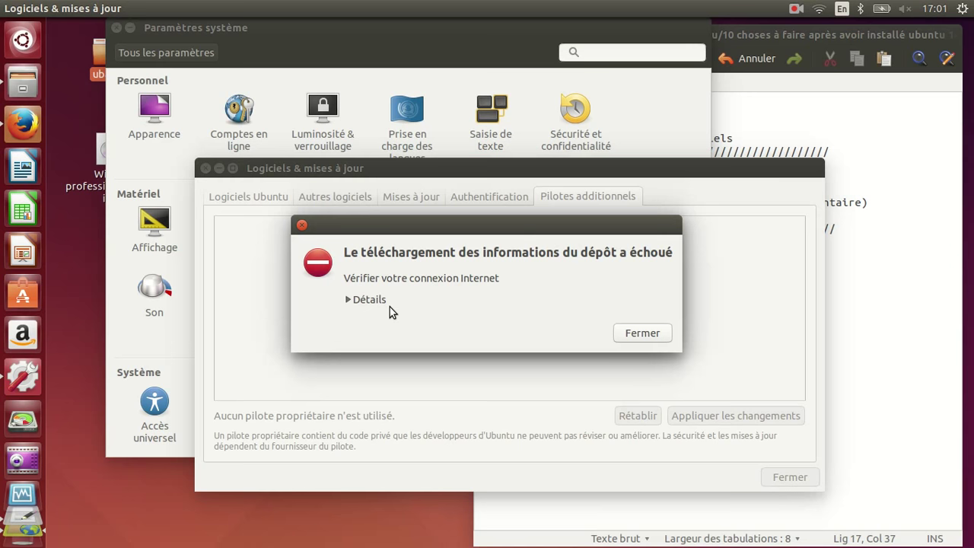
{"action": "left_click", "coordinate": [650, 333]}
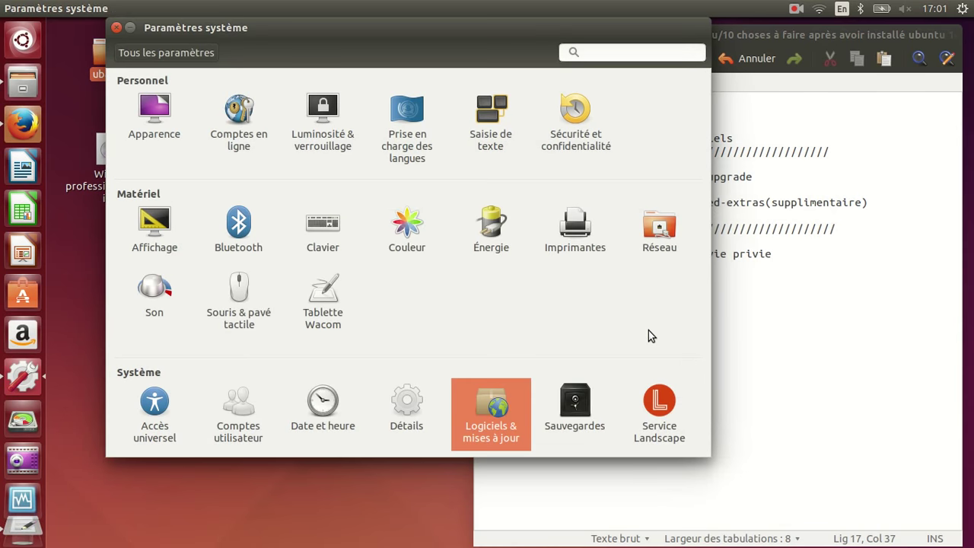
Reopen the software and updates settings, review the other sources, updates, authentication and additional drivers, and close them
{"action": "left_click", "coordinate": [493, 415]}
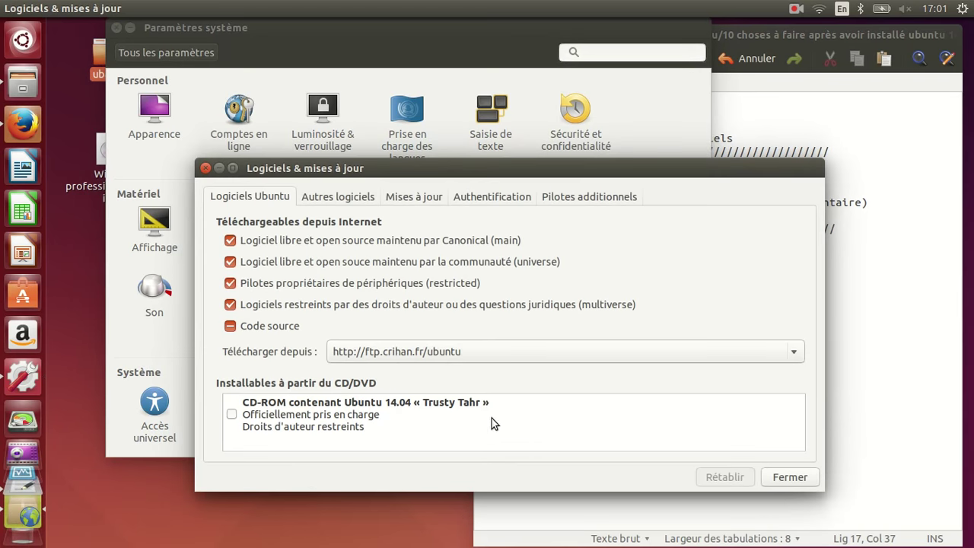
{"action": "left_click", "coordinate": [347, 203]}
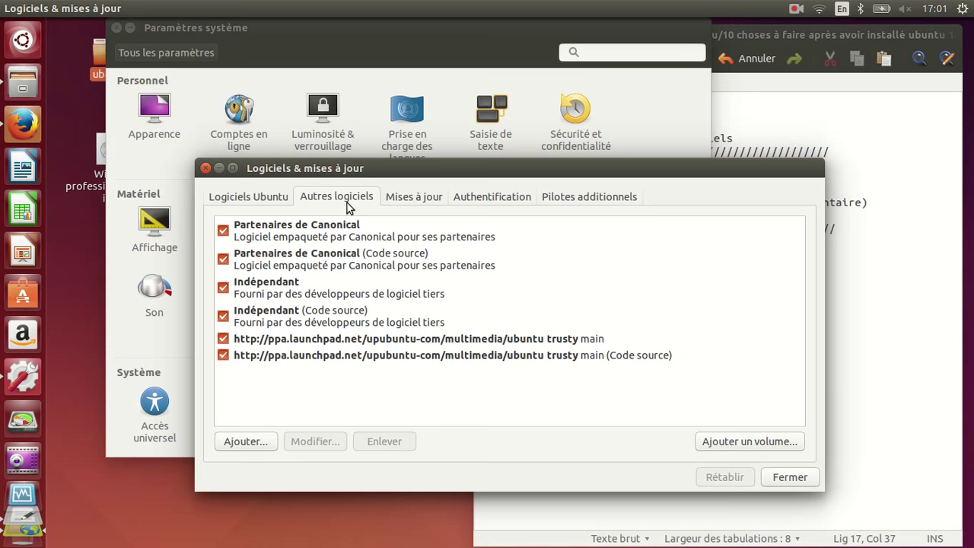
{"action": "left_click", "coordinate": [421, 198]}
{"action": "left_click", "coordinate": [506, 198]}
{"action": "left_click", "coordinate": [563, 200]}
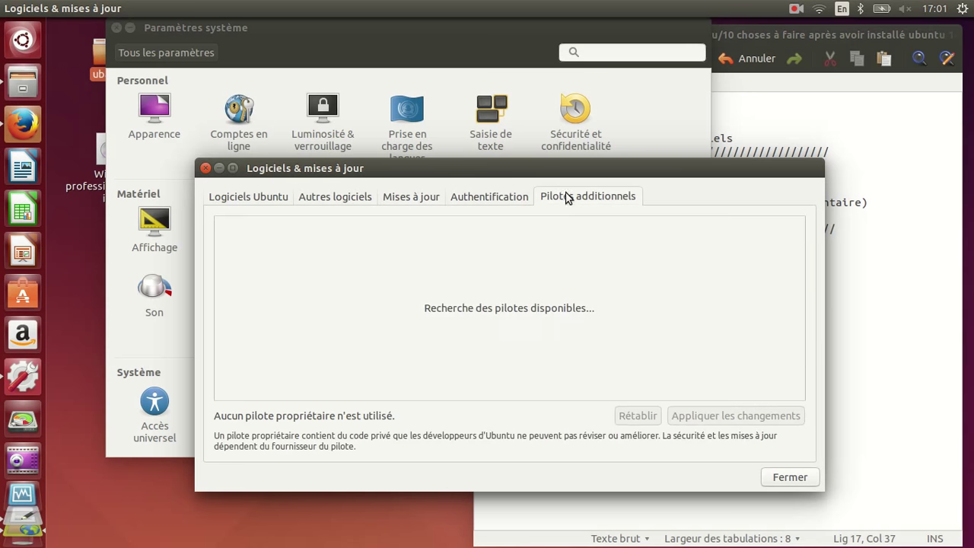
{"action": "left_click", "coordinate": [792, 481]}
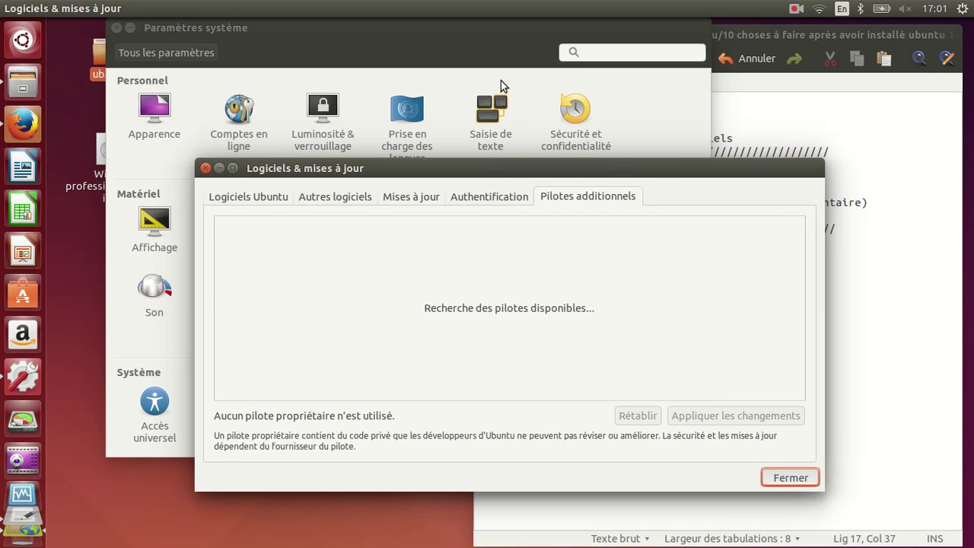
{"action": "left_click_drag", "start_coordinate": [312, 170], "coordinate": [200, 76]}
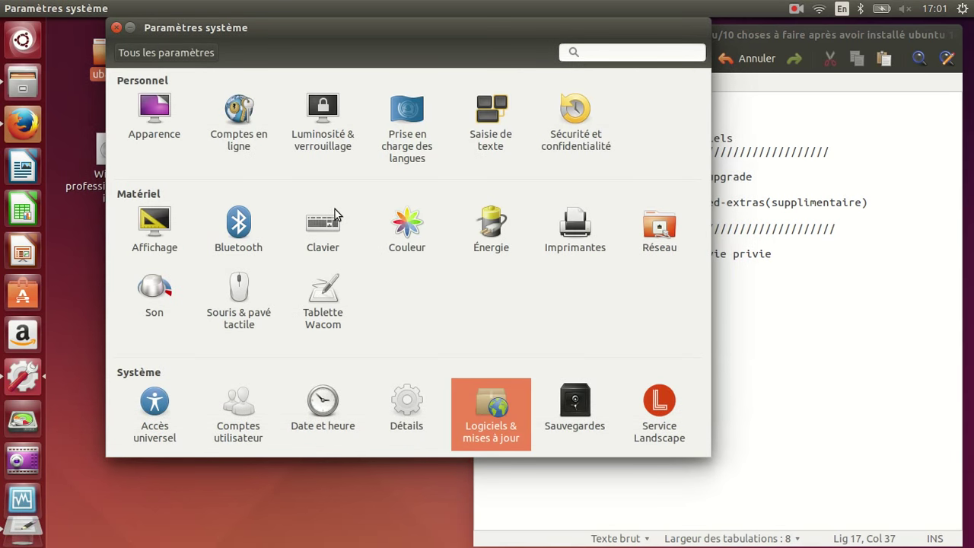
Reopen the software and updates settings, disable the multiverse software source, and authenticate with the account password
{"action": "left_click", "coordinate": [491, 416]}
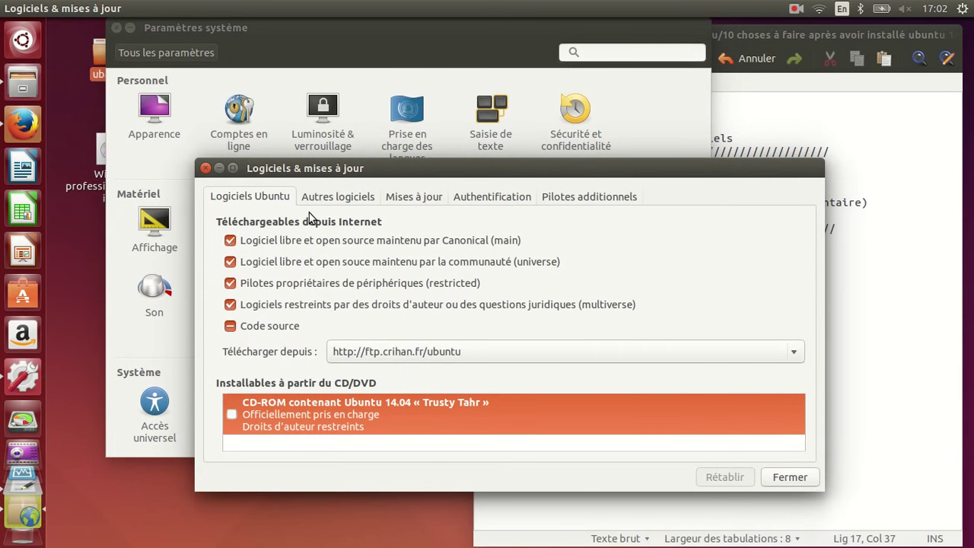
{"action": "left_click", "coordinate": [229, 305]}
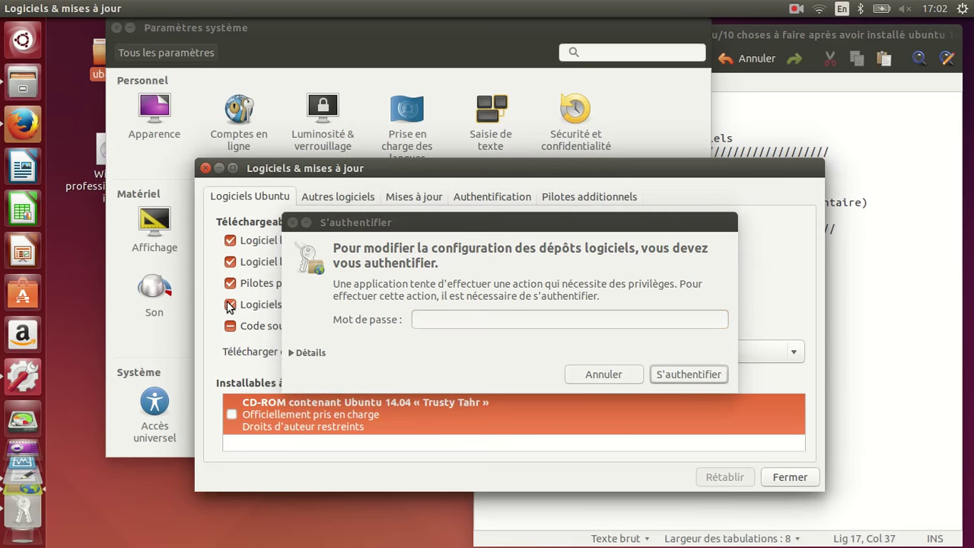
{"action": "left_click", "coordinate": [475, 316]}
{"action": "type", "text": "******"}
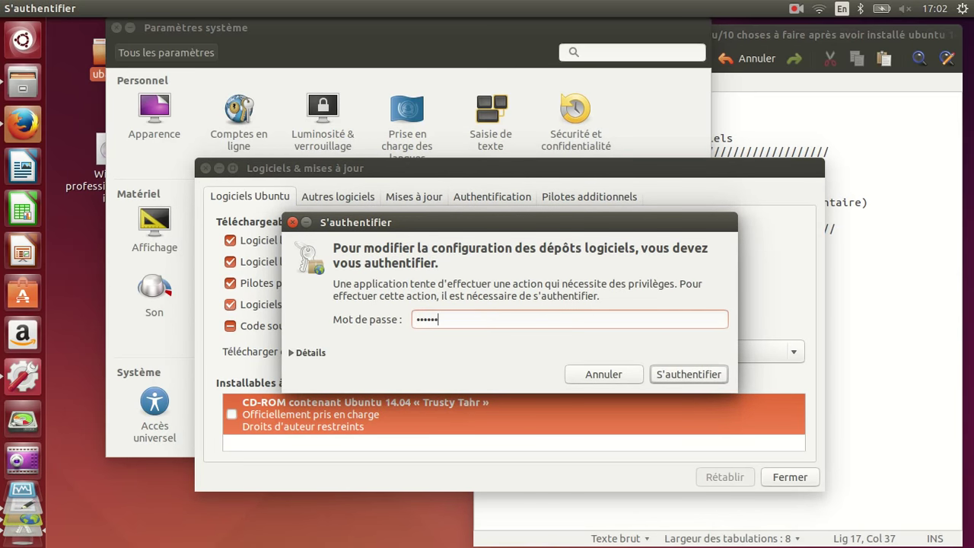
{"action": "key", "text": "Return"}
Switch the Canonical partners source off and on again among the other software sources
{"action": "left_click", "coordinate": [326, 199]}
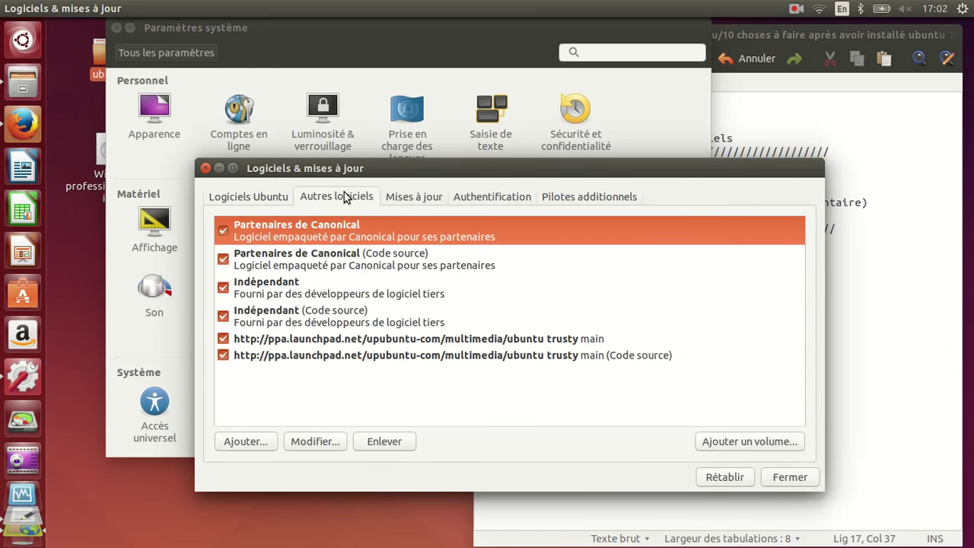
{"action": "left_click", "coordinate": [223, 232]}
{"action": "left_click", "coordinate": [223, 231]}
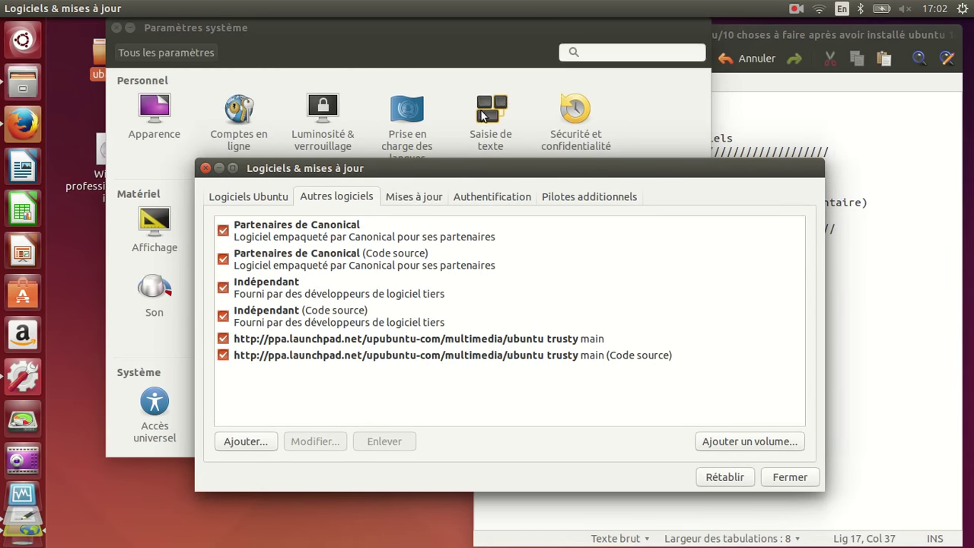
Disable the pre-release updates (trusty-proposed) and switch the unsupported updates (trusty-backports) off and on again
{"action": "left_click", "coordinate": [421, 204]}
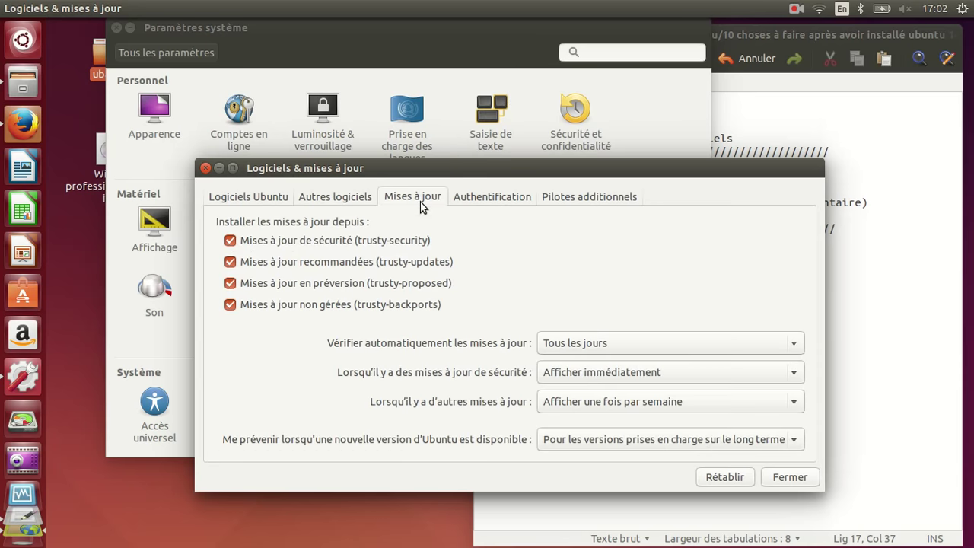
{"action": "left_click", "coordinate": [230, 283]}
{"action": "left_click", "coordinate": [230, 304]}
{"action": "left_click", "coordinate": [230, 305]}
Examine the additional drivers and the signing keys of the trusted software providers
{"action": "left_click", "coordinate": [559, 199]}
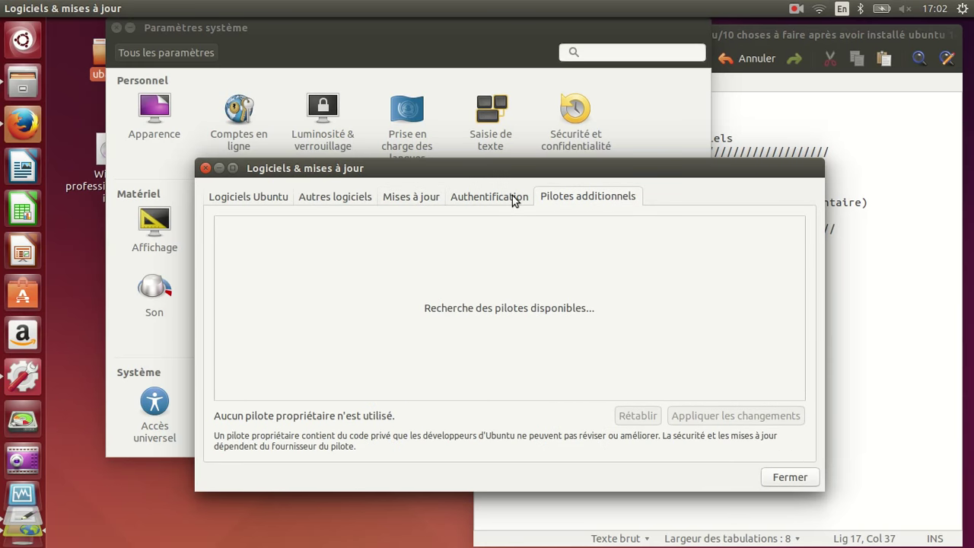
{"action": "left_click", "coordinate": [513, 196]}
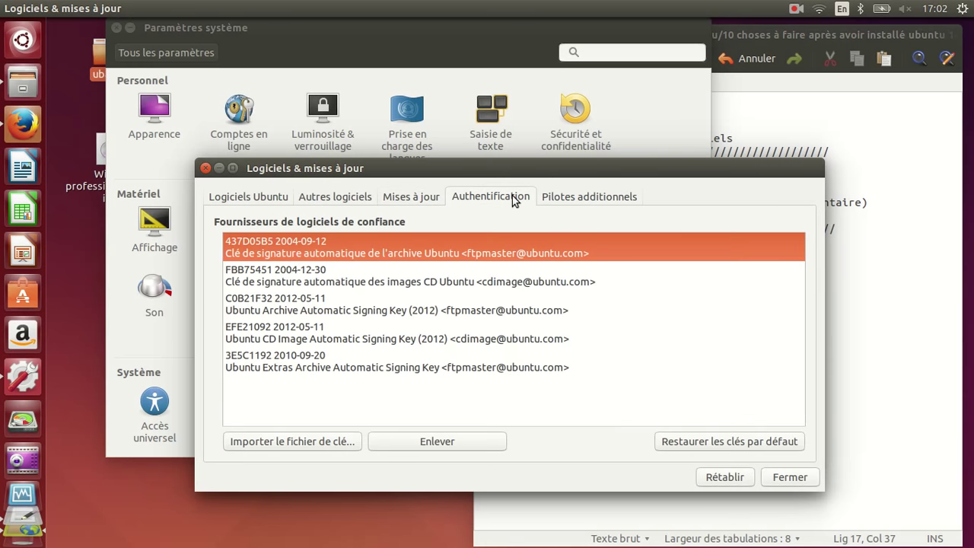
{"action": "left_click", "coordinate": [491, 284]}
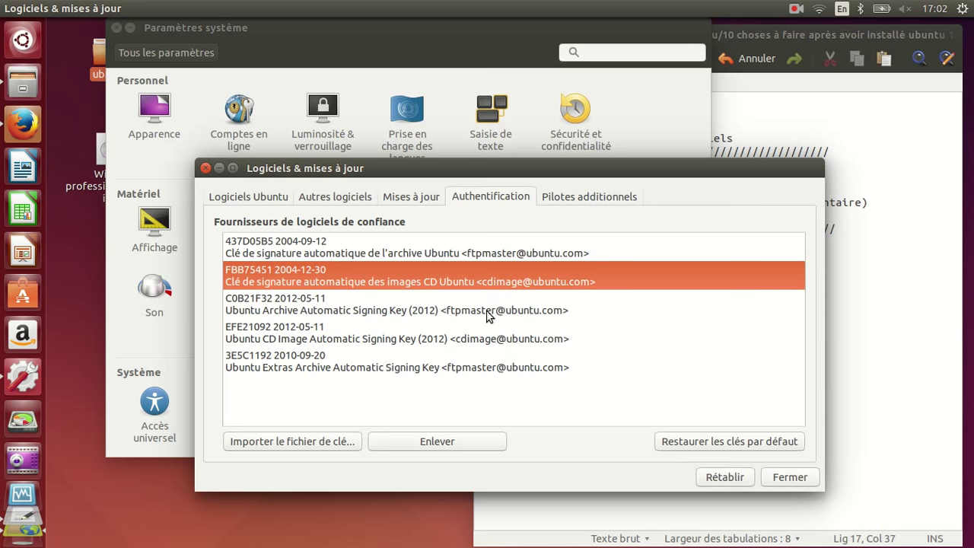
{"action": "left_click", "coordinate": [488, 312]}
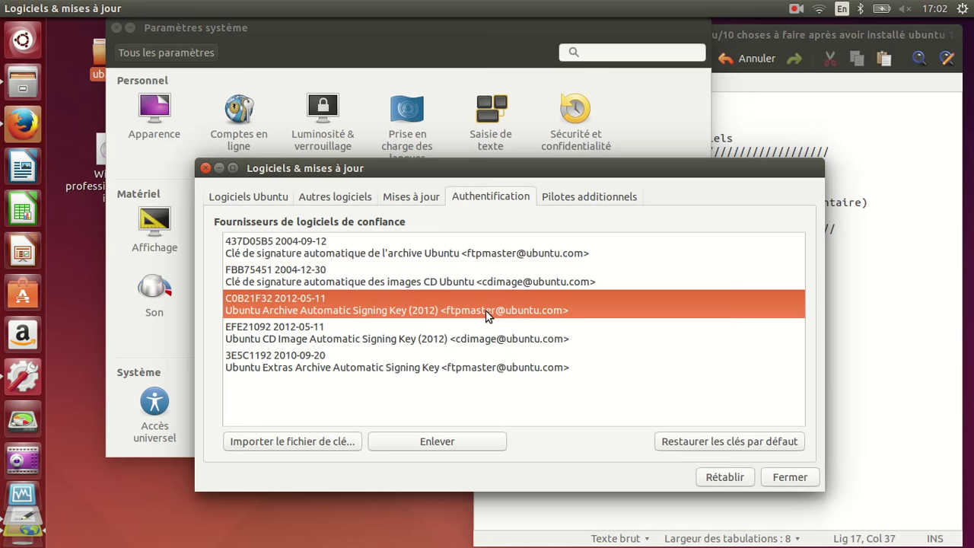
Close the software and updates settings and reload the package information, opening the cache update's details
{"action": "left_click", "coordinate": [733, 482]}
{"action": "left_click", "coordinate": [788, 476]}
{"action": "left_click", "coordinate": [602, 404]}
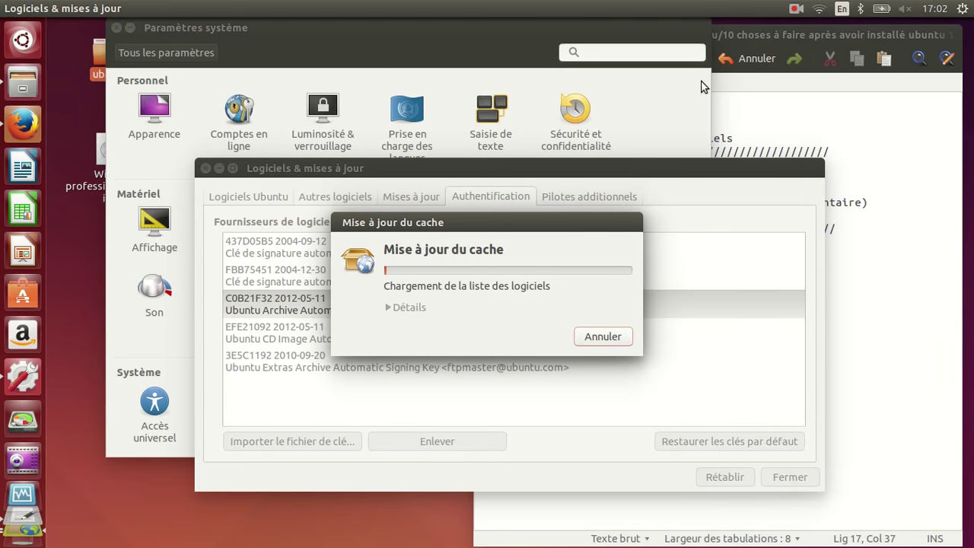
{"action": "left_click", "coordinate": [822, 10]}
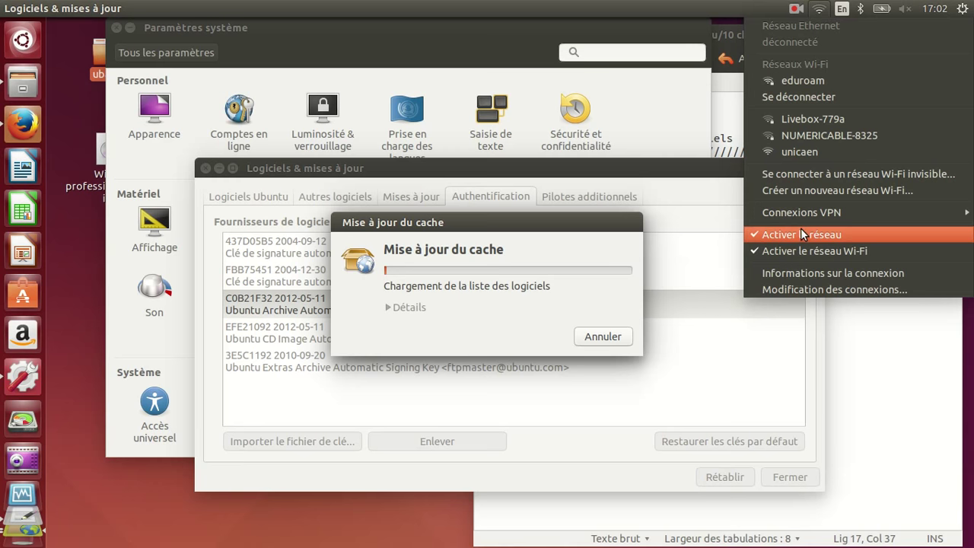
{"action": "left_click", "coordinate": [867, 316]}
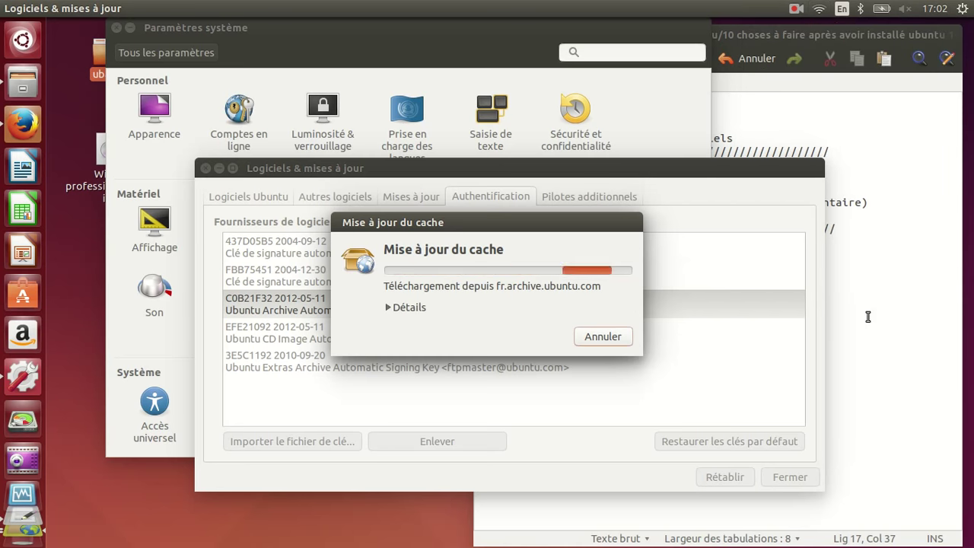
{"action": "left_click", "coordinate": [388, 307]}
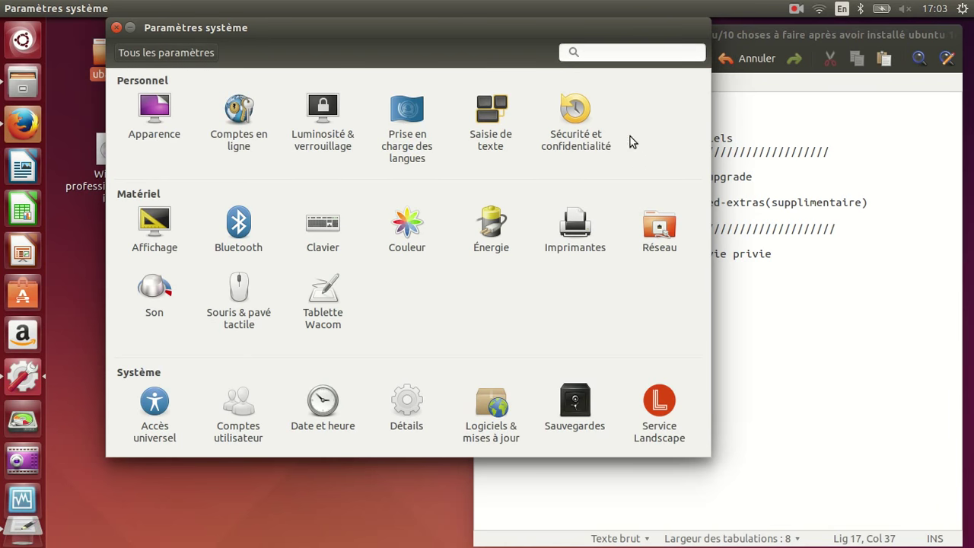
Review the notes on system settings and choosing software sources, and close the system settings
{"action": "left_click_drag", "start_coordinate": [624, 27], "coordinate": [561, 86]}
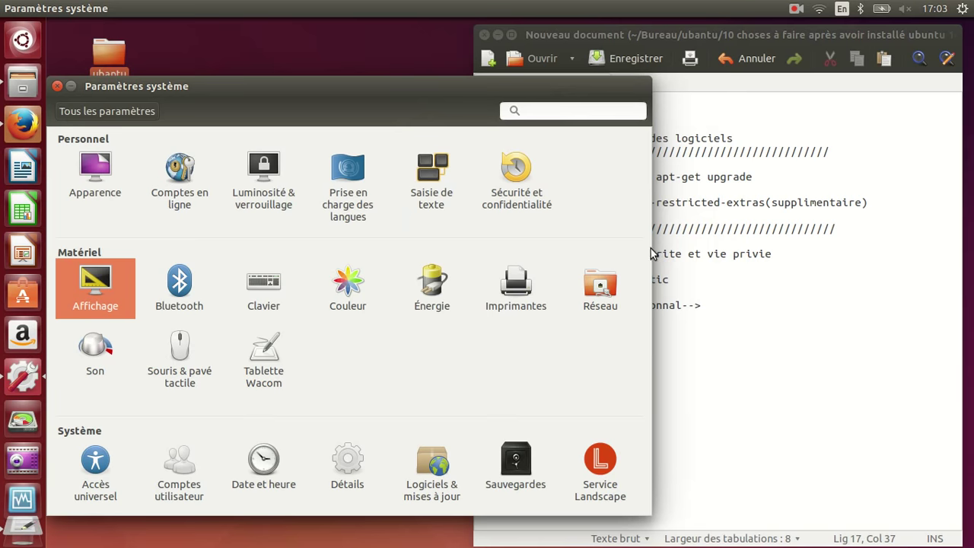
{"action": "left_click", "coordinate": [768, 333]}
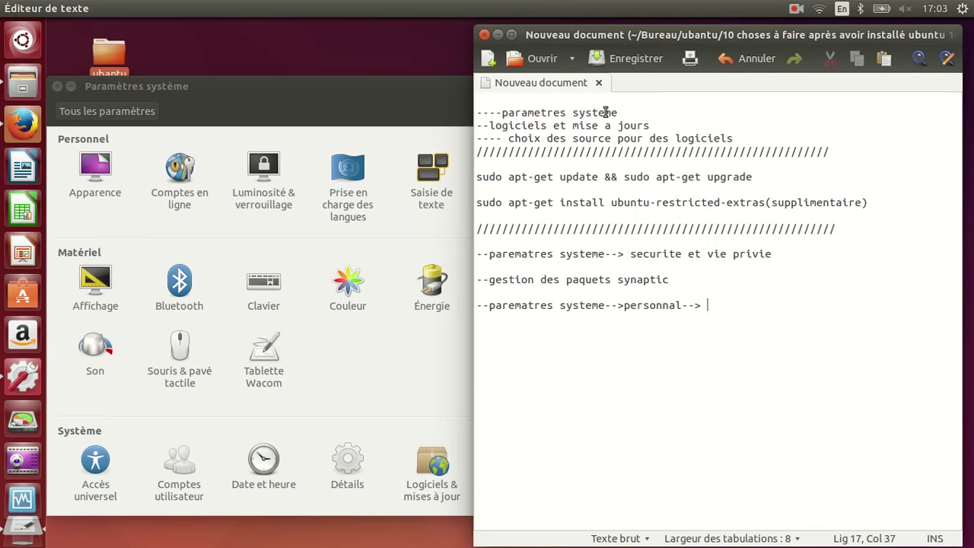
{"action": "left_click_drag", "start_coordinate": [603, 114], "coordinate": [567, 123]}
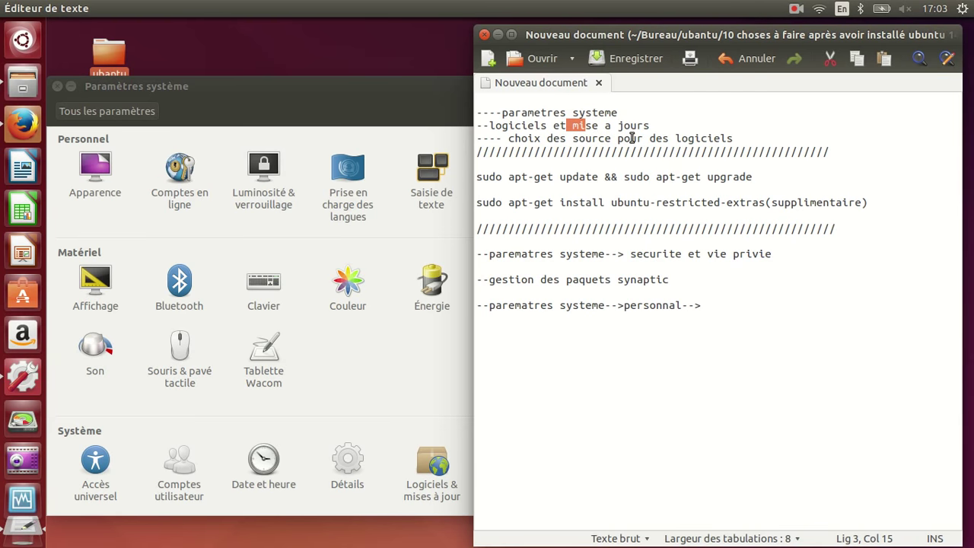
{"action": "left_click_drag", "start_coordinate": [618, 138], "coordinate": [610, 125]}
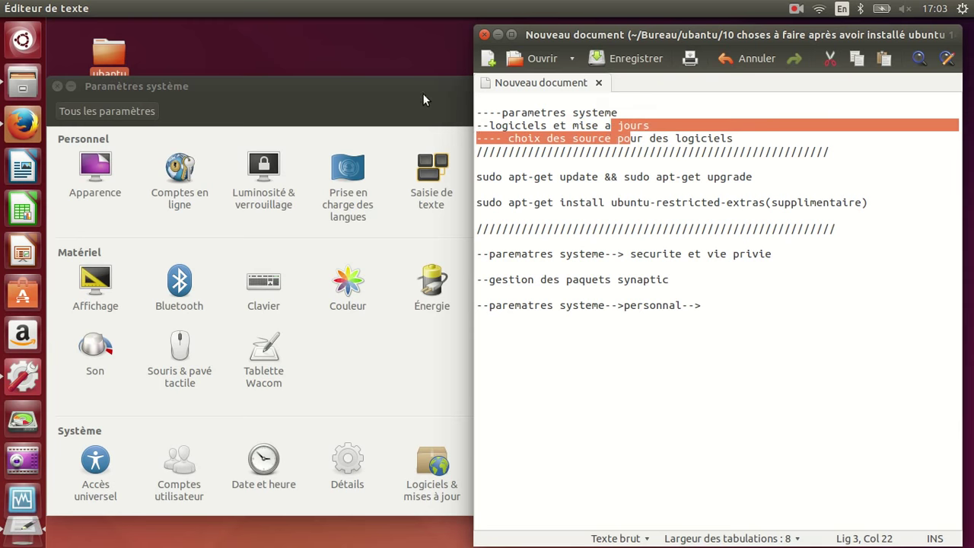
{"action": "left_click", "coordinate": [406, 79]}
{"action": "left_click_drag", "start_coordinate": [406, 84], "coordinate": [418, 47]}
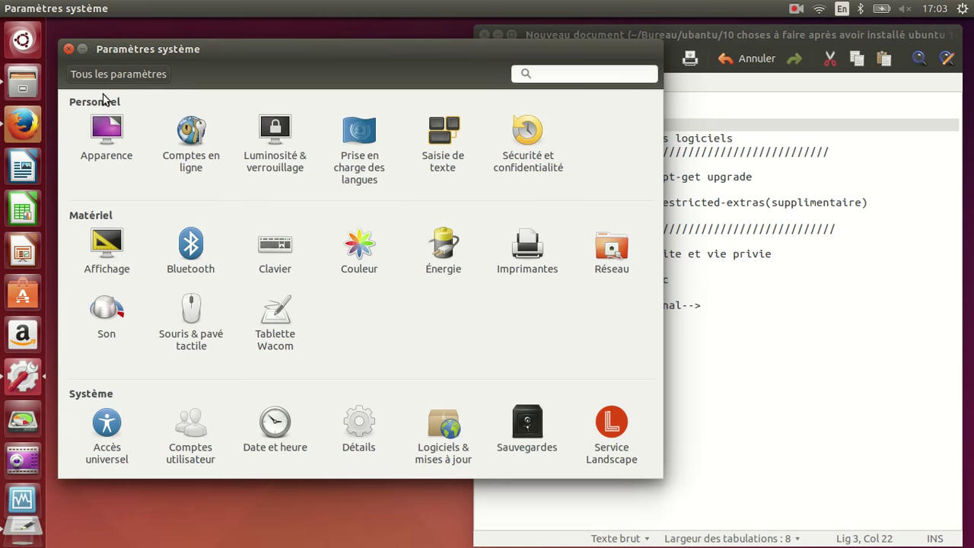
{"action": "left_click", "coordinate": [68, 49]}
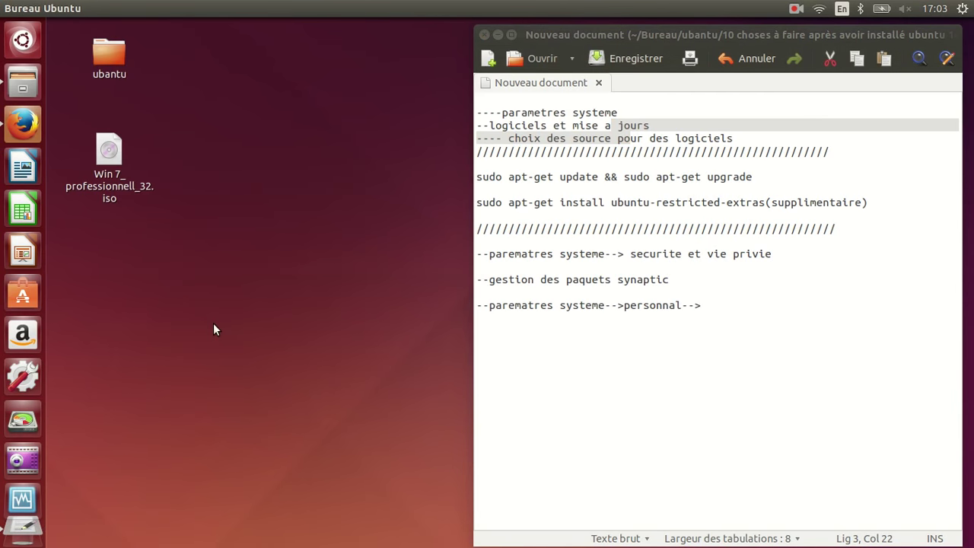
Reopen the system settings and place the window beside the notes on the remaining tasks
{"action": "left_click", "coordinate": [603, 177]}
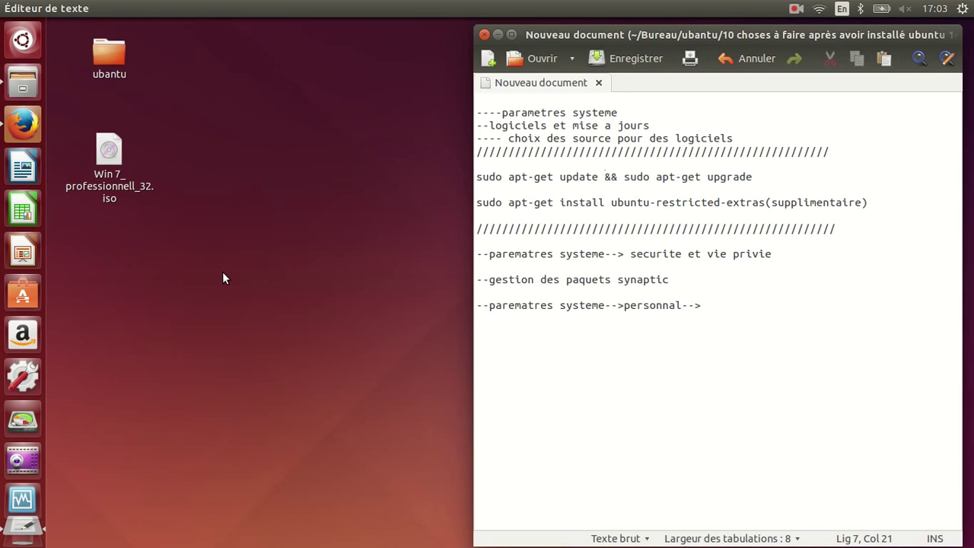
{"action": "left_click", "coordinate": [28, 380]}
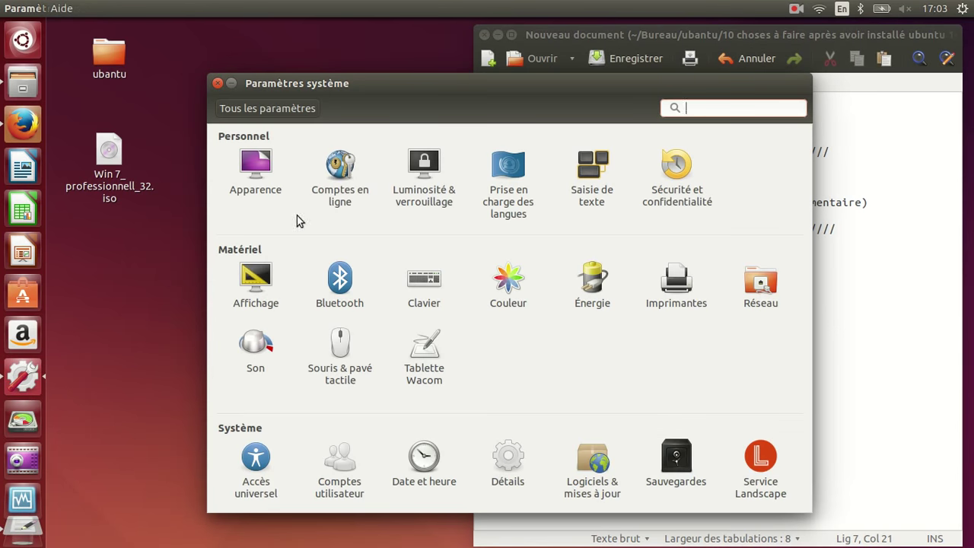
{"action": "left_click_drag", "start_coordinate": [446, 84], "coordinate": [349, 98]}
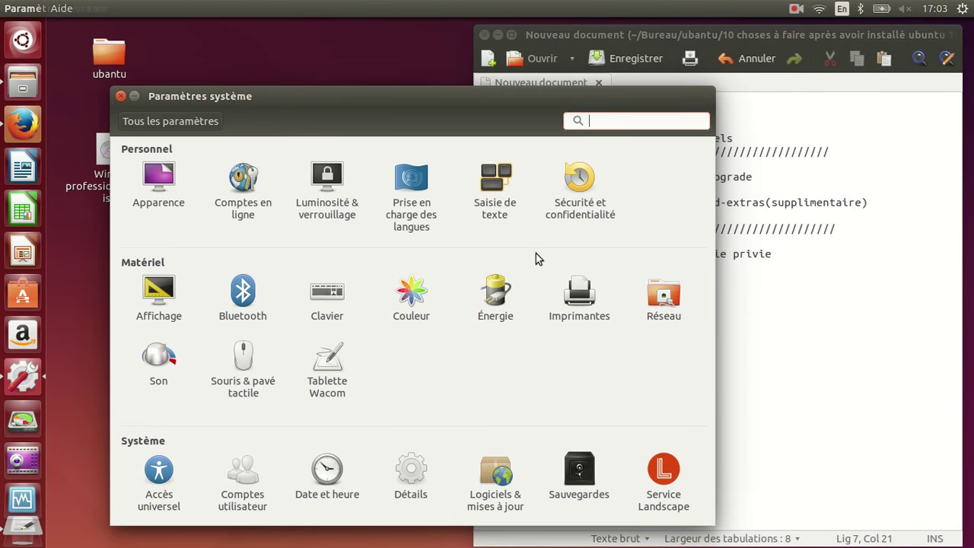
{"action": "left_click", "coordinate": [777, 306]}
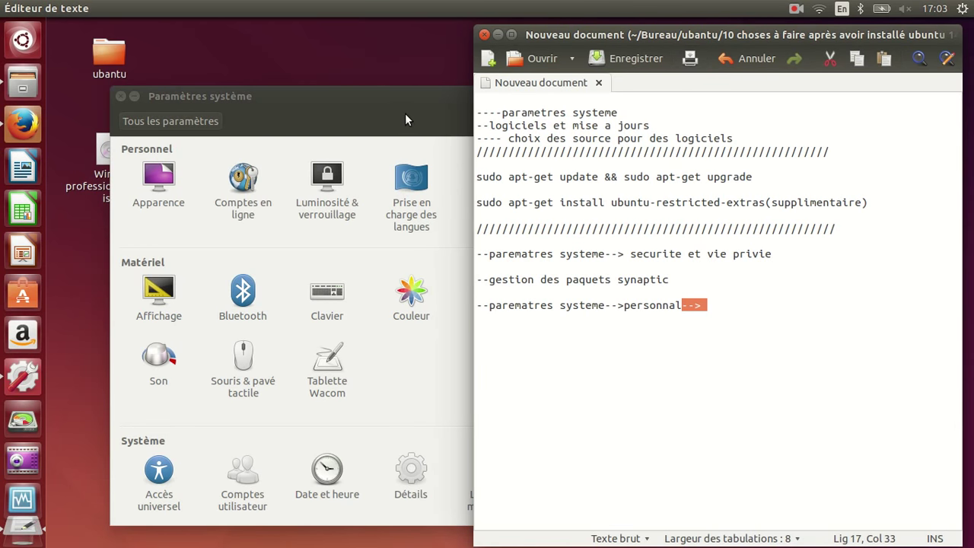
{"action": "left_click_drag", "start_coordinate": [408, 107], "coordinate": [361, 58]}
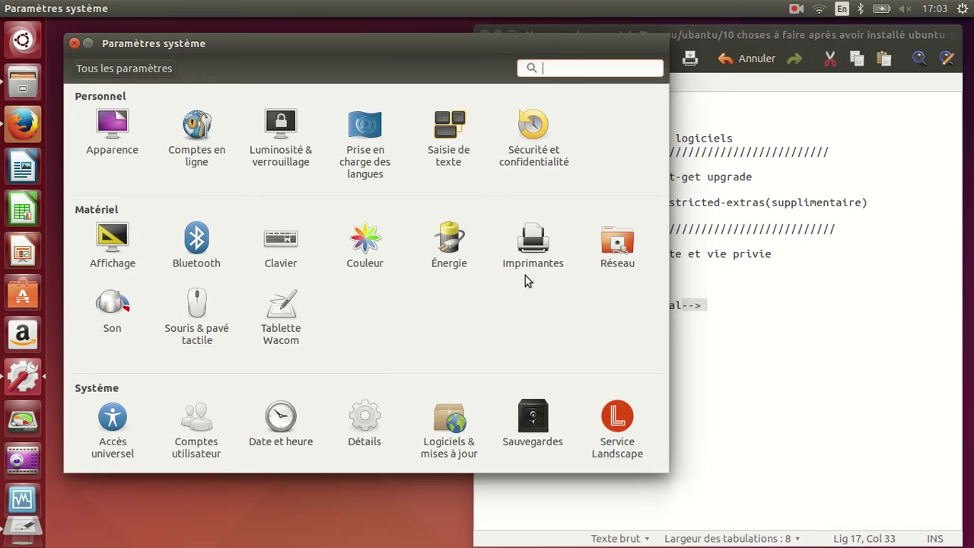
{"action": "left_click", "coordinate": [765, 329]}
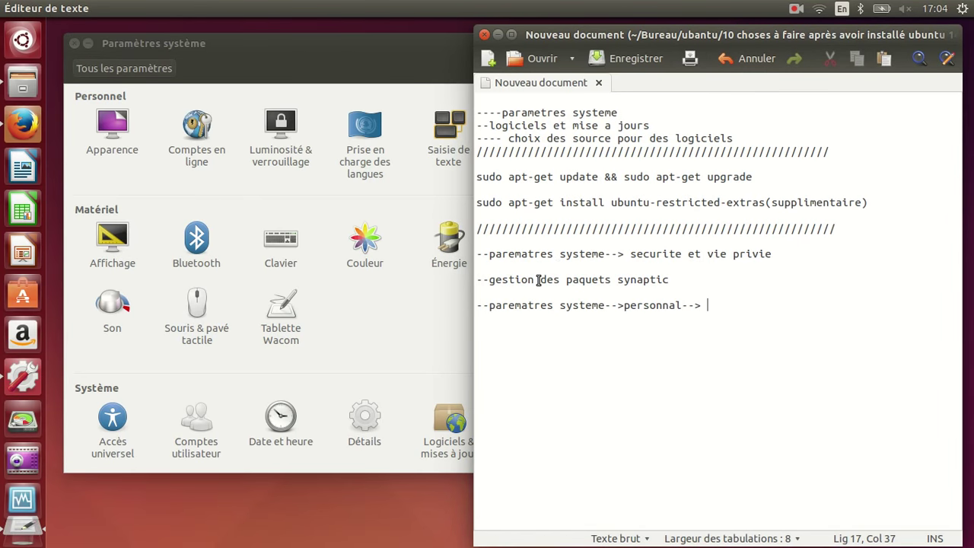
Open a terminal, run "sudo apt-get update && sudo apt-get upgrade" copied from the notes, and authenticate with the account password
{"action": "key", "text": "ctrl+alt+t"}
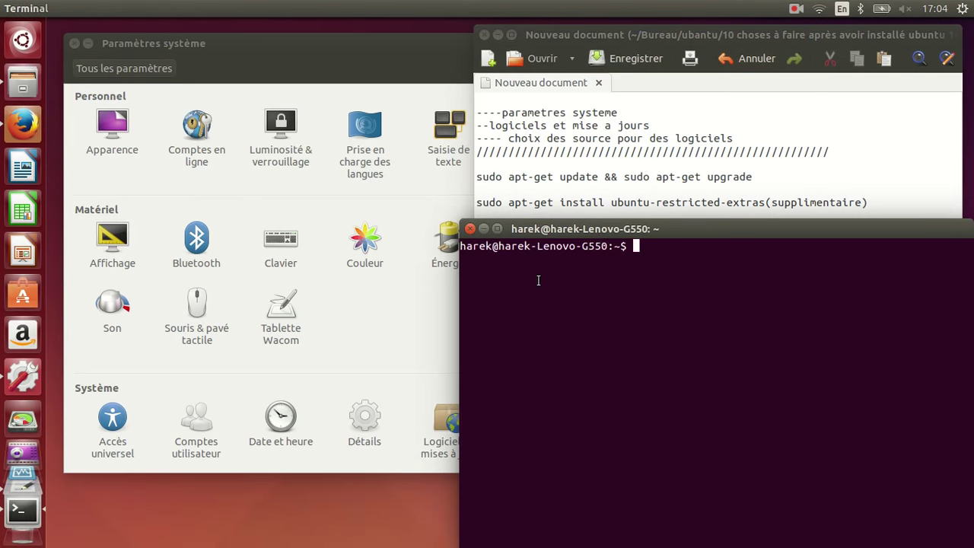
{"action": "left_click_drag", "start_coordinate": [616, 232], "coordinate": [328, 245]}
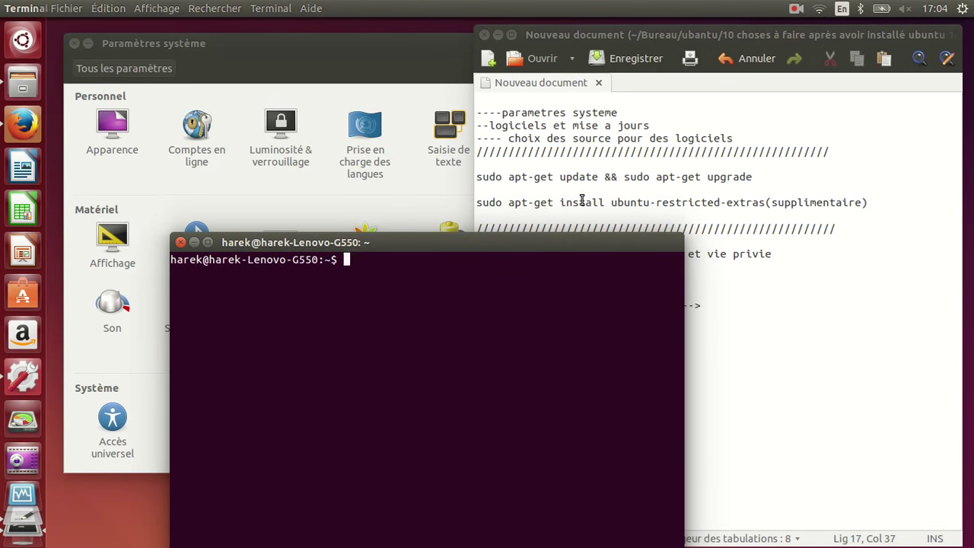
{"action": "left_click", "coordinate": [669, 179]}
{"action": "triple_click", "coordinate": [668, 179]}
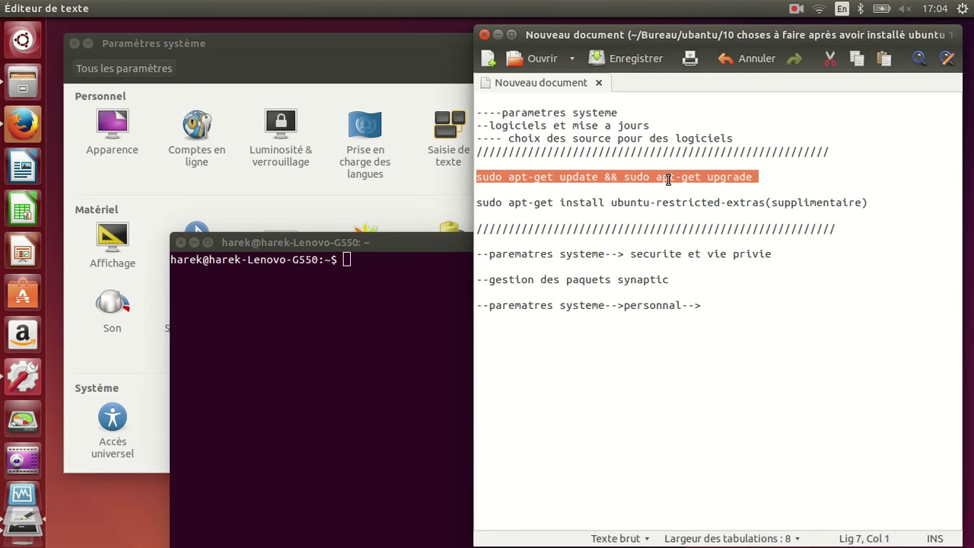
{"action": "left_click", "coordinate": [344, 346]}
{"action": "right_click", "coordinate": [343, 329]}
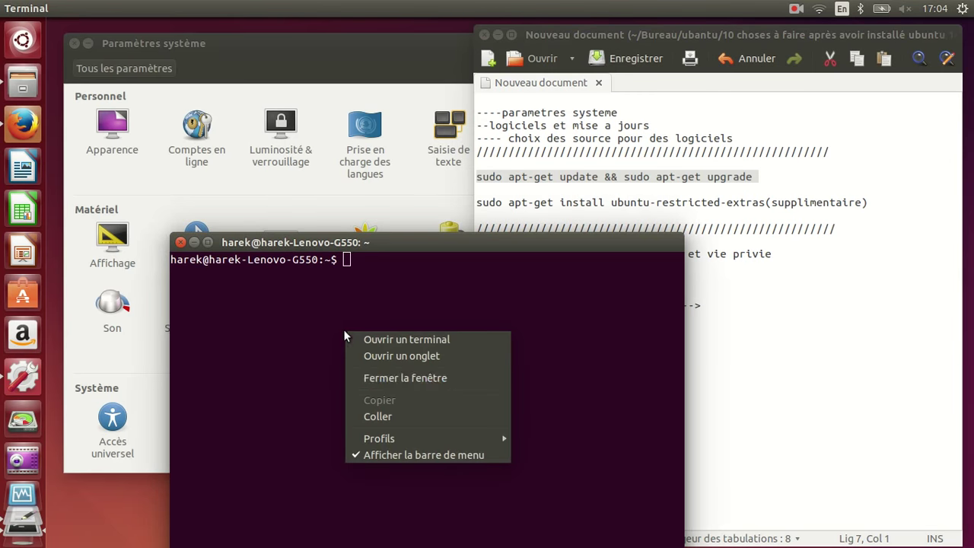
{"action": "left_click", "coordinate": [374, 414]}
{"action": "key", "text": "Return"}
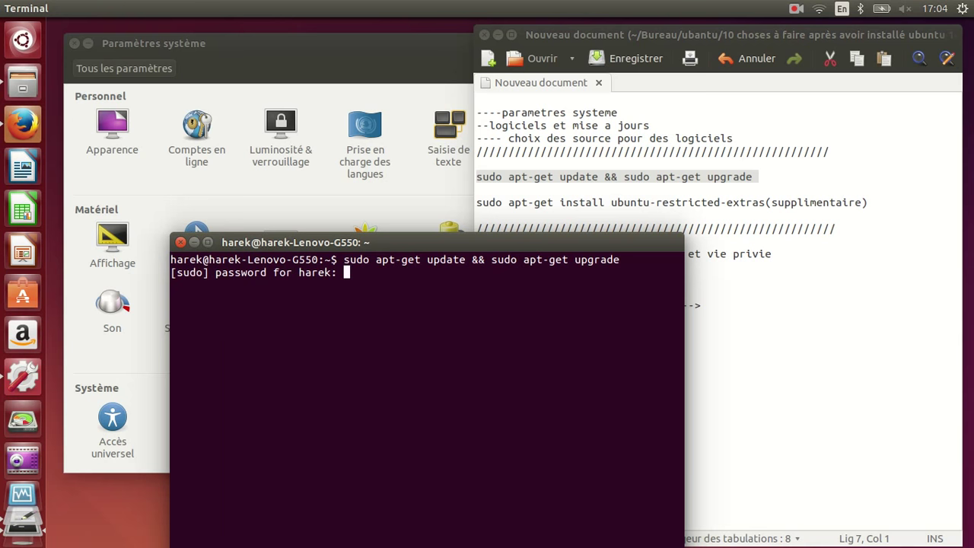
{"action": "key", "text": "Return"}
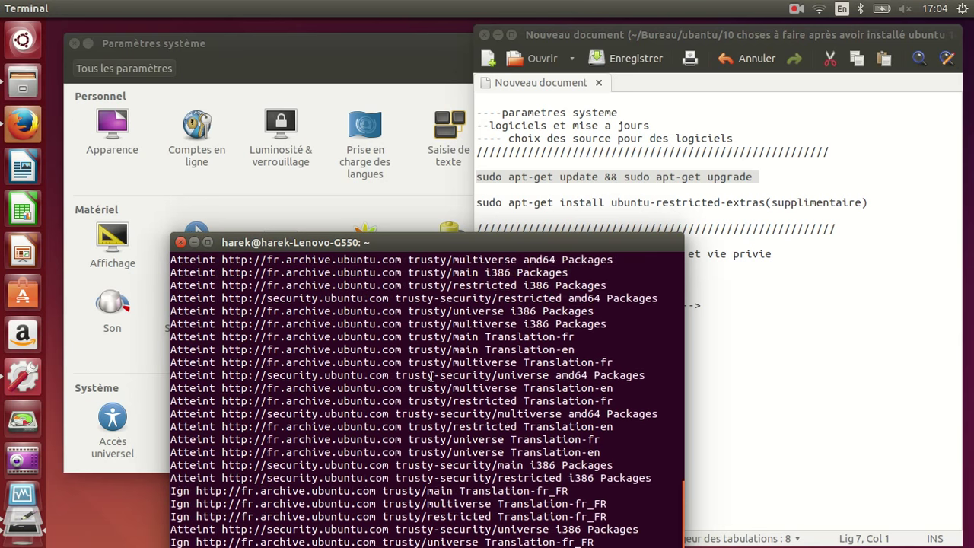
Reposition the terminal to keep the notes readable and confirm the package upgrade with "o"
{"action": "left_click_drag", "start_coordinate": [477, 242], "coordinate": [409, 147]}
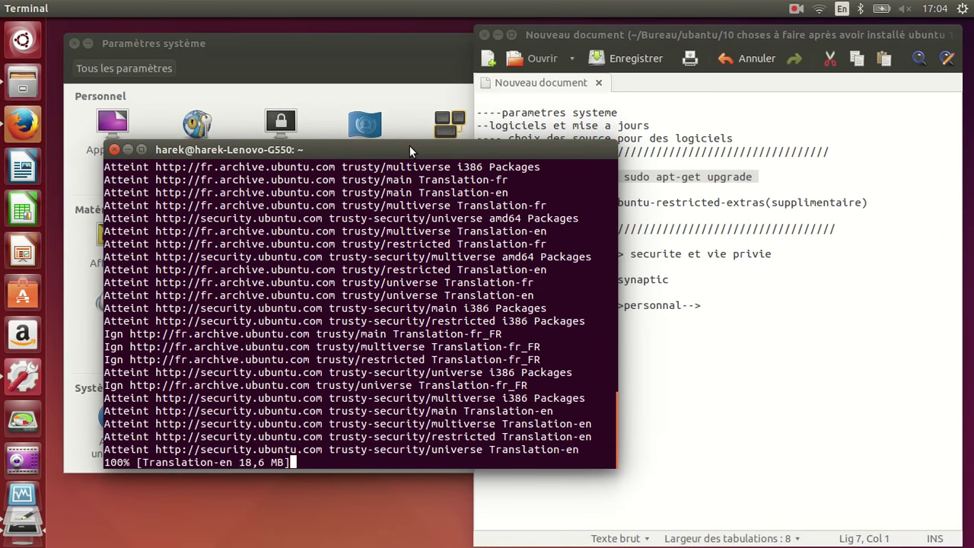
{"action": "left_click_drag", "start_coordinate": [409, 149], "coordinate": [361, 226]}
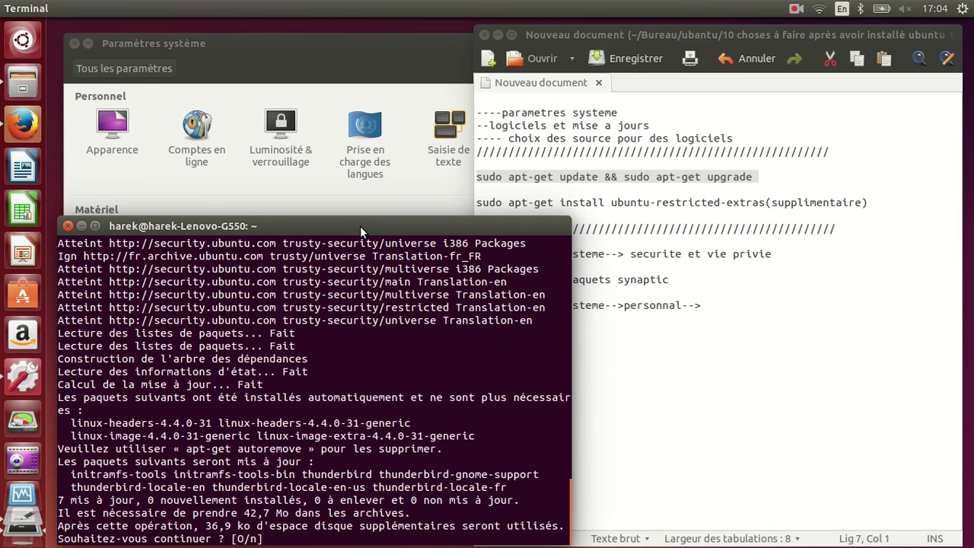
{"action": "type", "text": "o"}
{"action": "key", "text": "Return"}
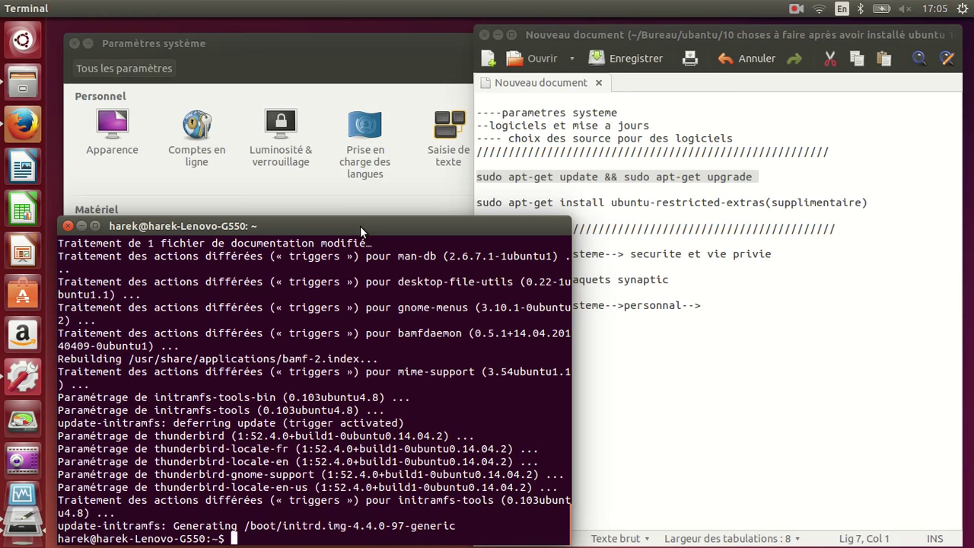
Copy "sudo apt-get install ubuntu-restricted-extras" from the notes, run it in the terminal, and confirm the installation with "o"
{"action": "left_click", "coordinate": [574, 202]}
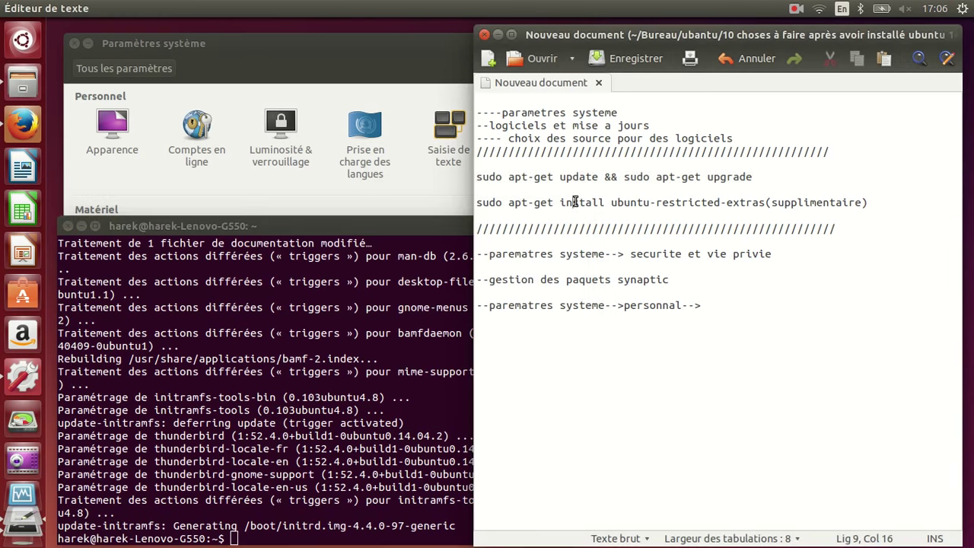
{"action": "left_click_drag", "start_coordinate": [477, 202], "coordinate": [765, 200]}
{"action": "key", "text": "ctrl+c"}
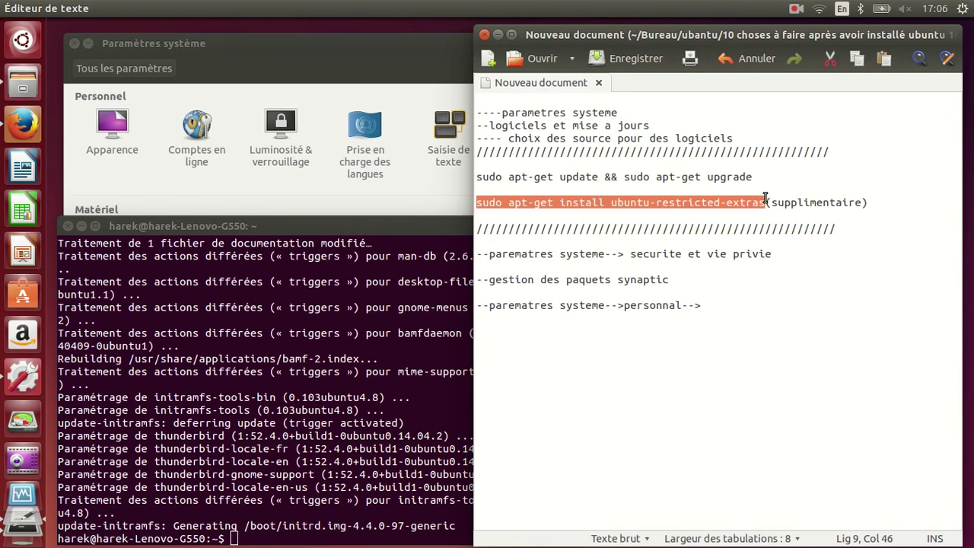
{"action": "left_click", "coordinate": [290, 539]}
{"action": "right_click", "coordinate": [290, 539]}
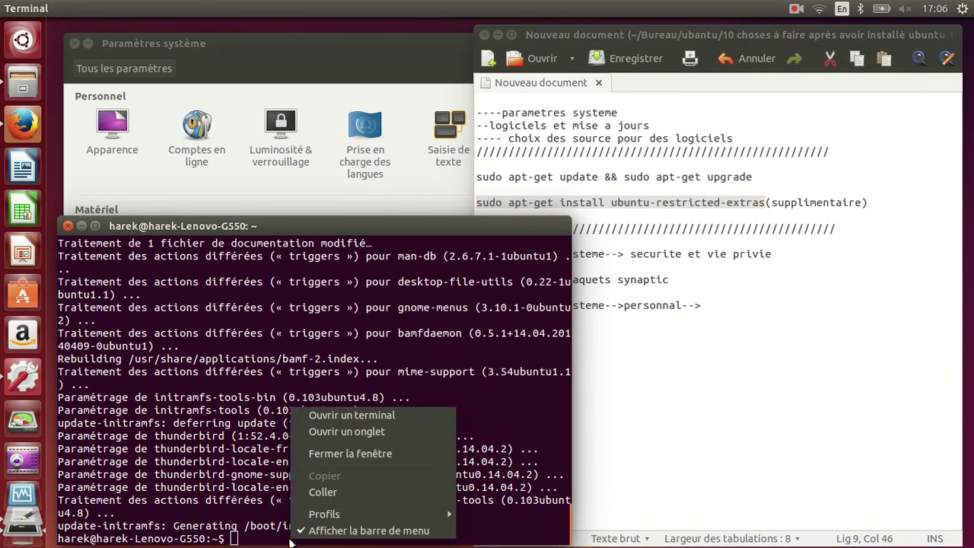
{"action": "left_click", "coordinate": [323, 492]}
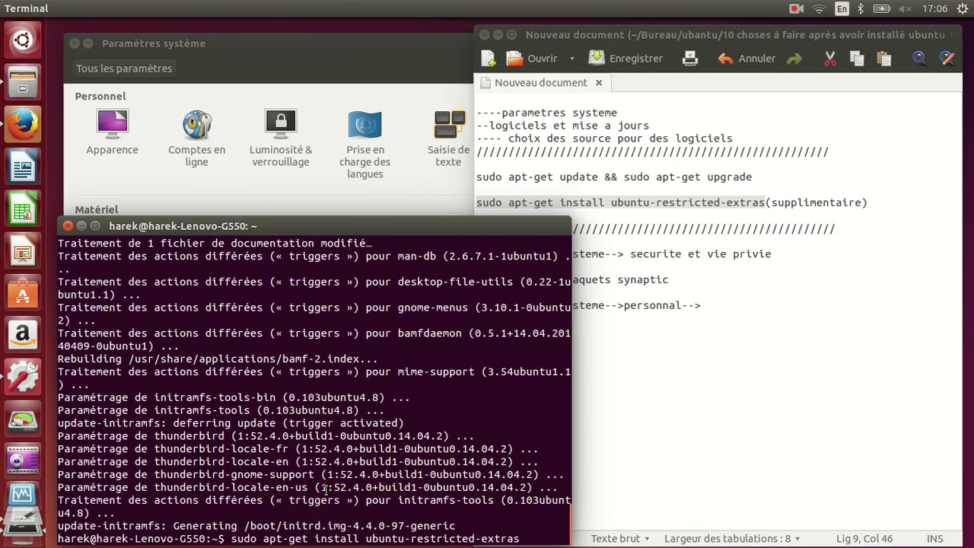
{"action": "key", "text": "Return"}
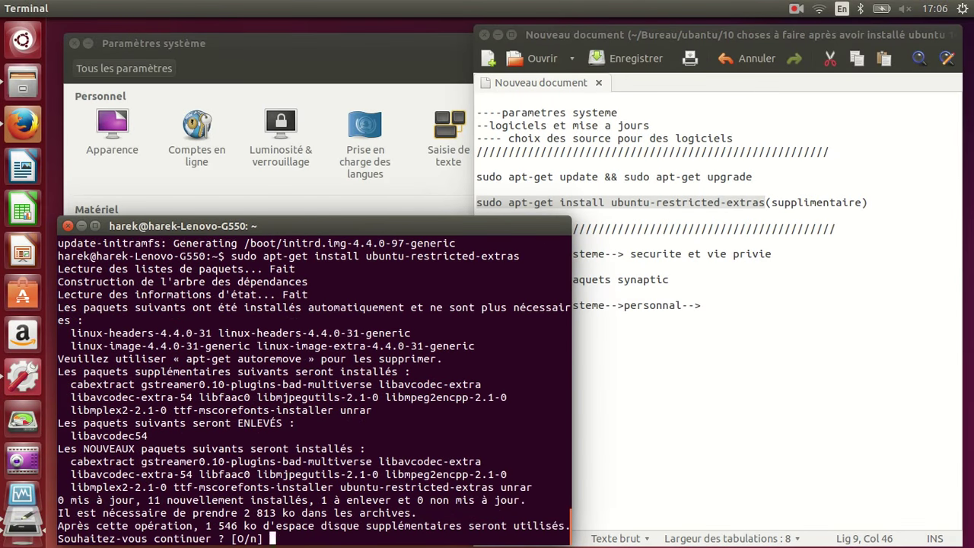
{"action": "type", "text": "o"}
{"action": "key", "text": "Return"}
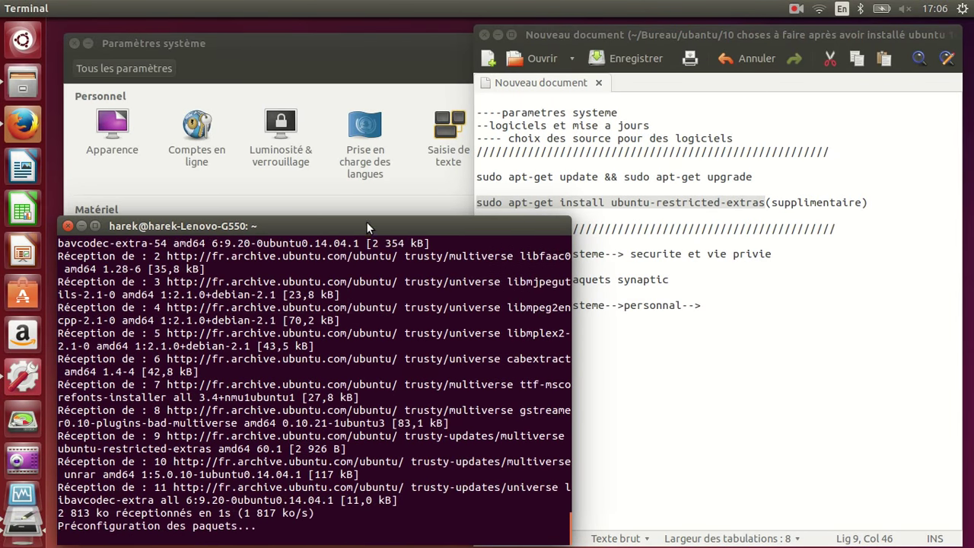
Accept the Microsoft TrueType core fonts EULA with "Oui" in the ttf-mscorefonts-installer configuration
{"action": "left_click_drag", "start_coordinate": [367, 222], "coordinate": [360, 175]}
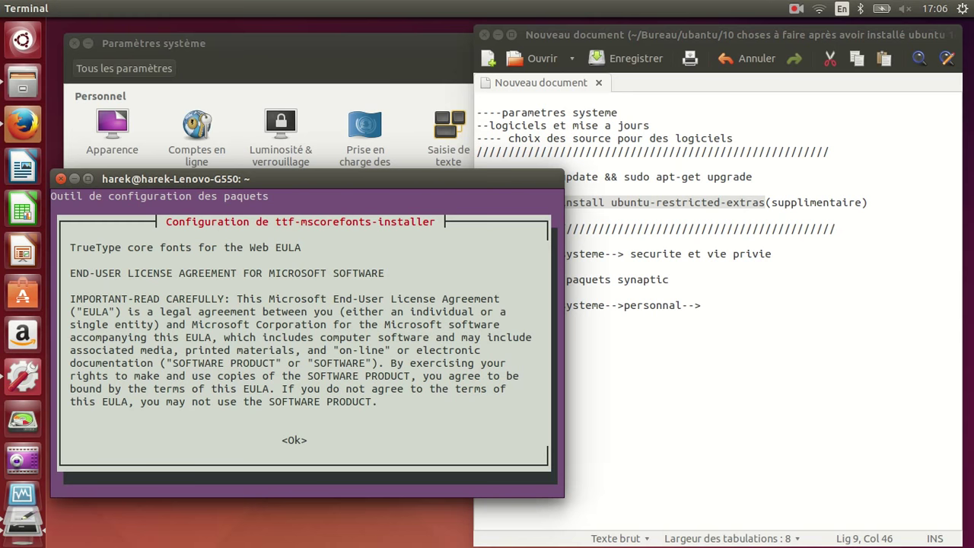
{"action": "key", "text": "Tab"}
{"action": "key", "text": "Return"}
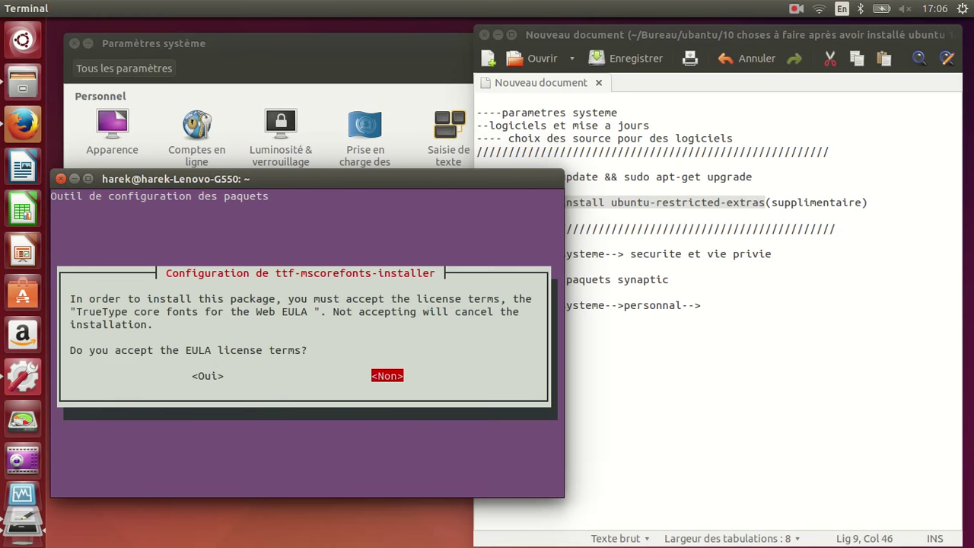
{"action": "key", "text": "Left"}
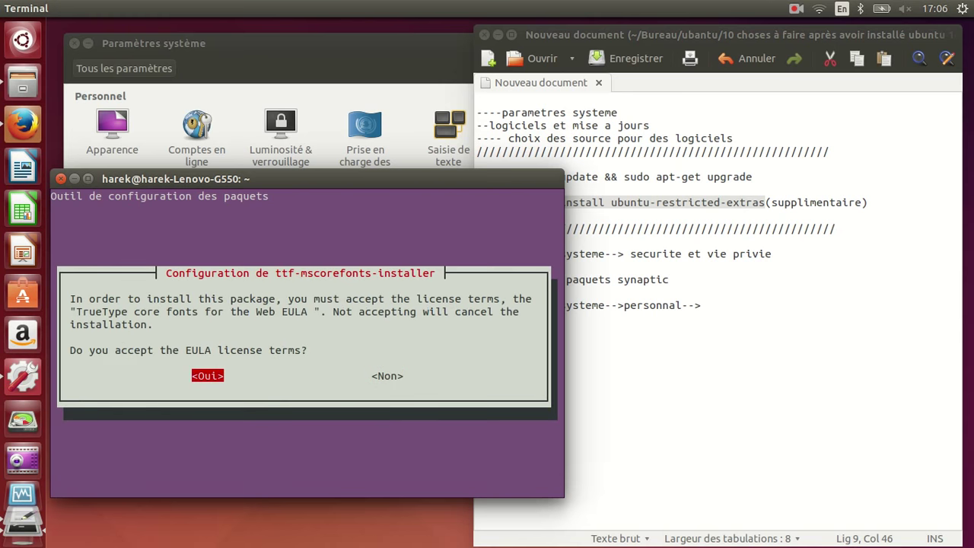
{"action": "key", "text": "Return"}
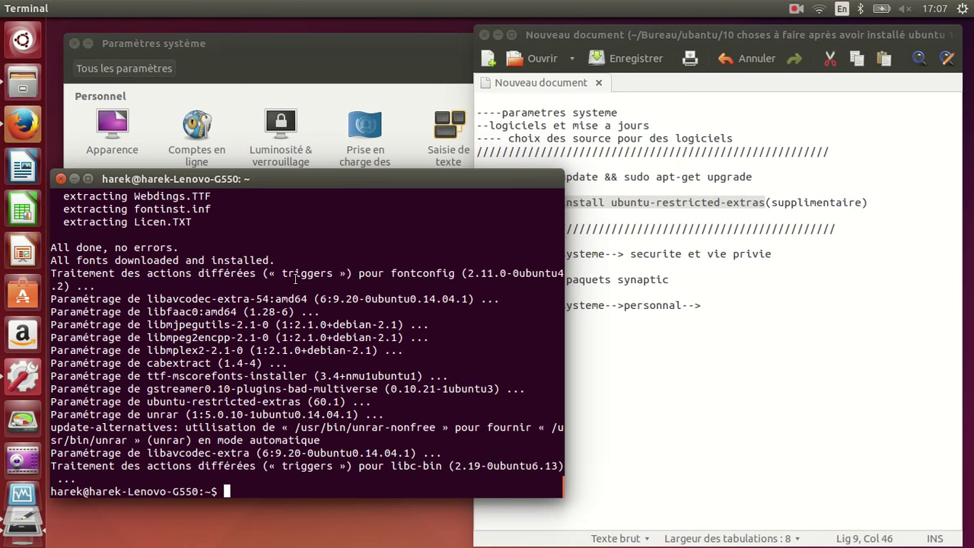
Minimize the terminal and place the text cursor at the end of the last line of the notes
{"action": "left_click_drag", "start_coordinate": [244, 174], "coordinate": [296, 125]}
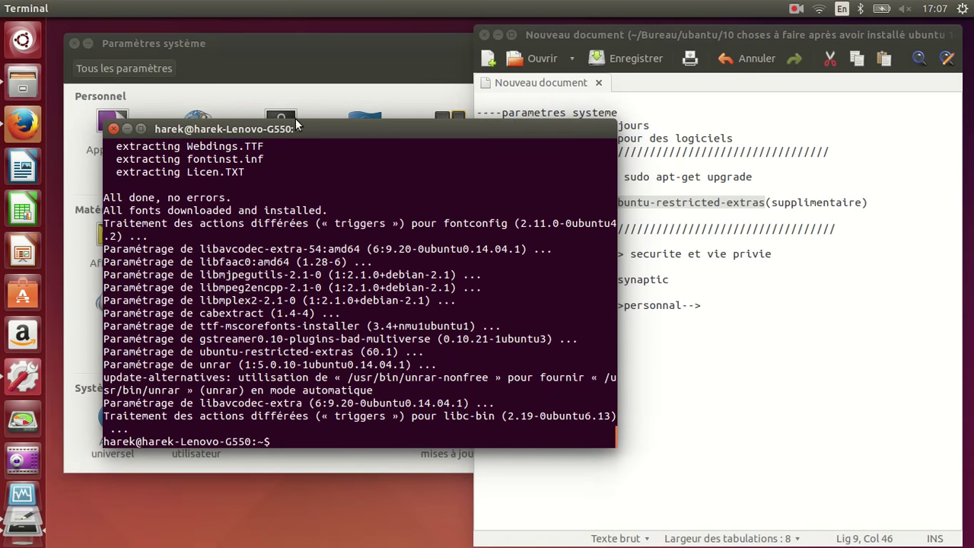
{"action": "left_click", "coordinate": [127, 130]}
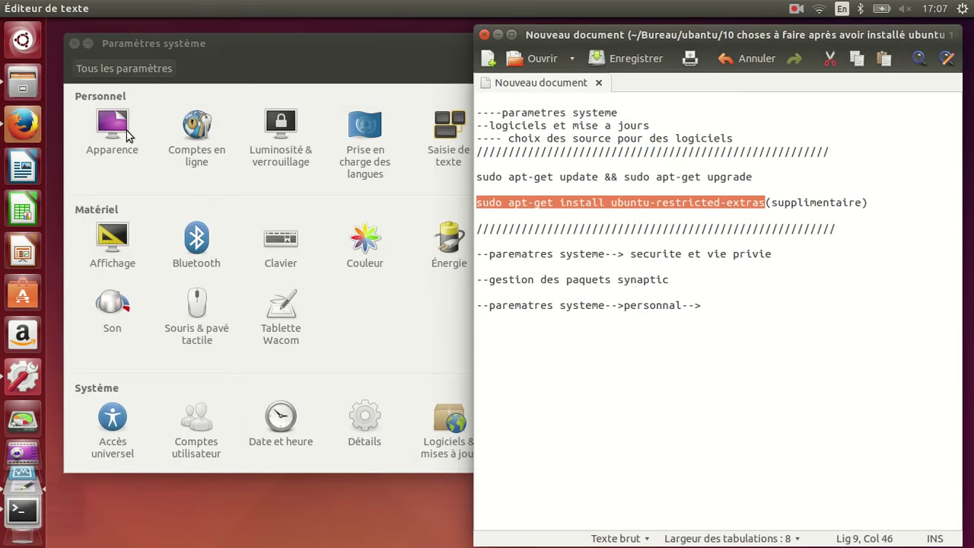
{"action": "left_click", "coordinate": [406, 326]}
{"action": "left_click", "coordinate": [752, 336]}
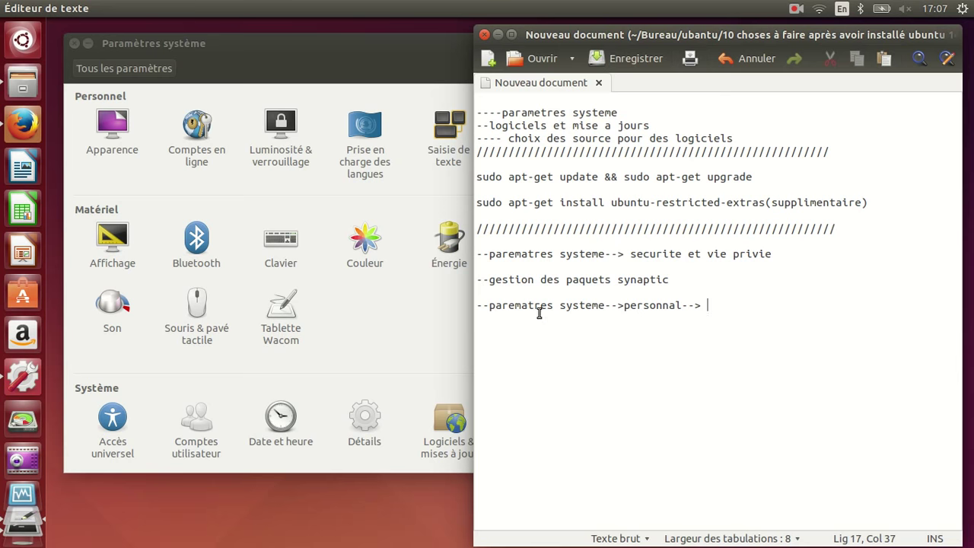
Restart the system settings, reposition the window, and open the "Sécurité et confidentialité" settings
{"action": "left_click", "coordinate": [438, 326]}
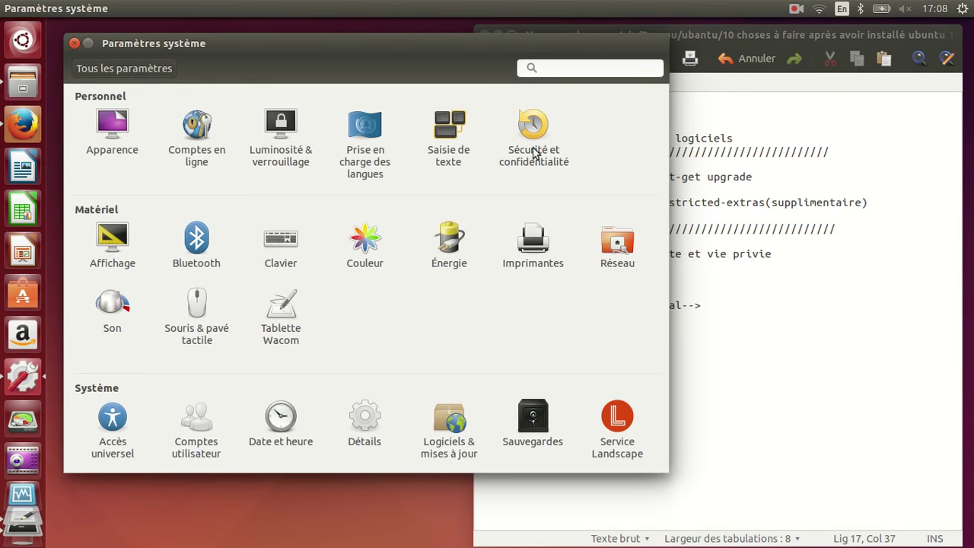
{"action": "left_click", "coordinate": [74, 44]}
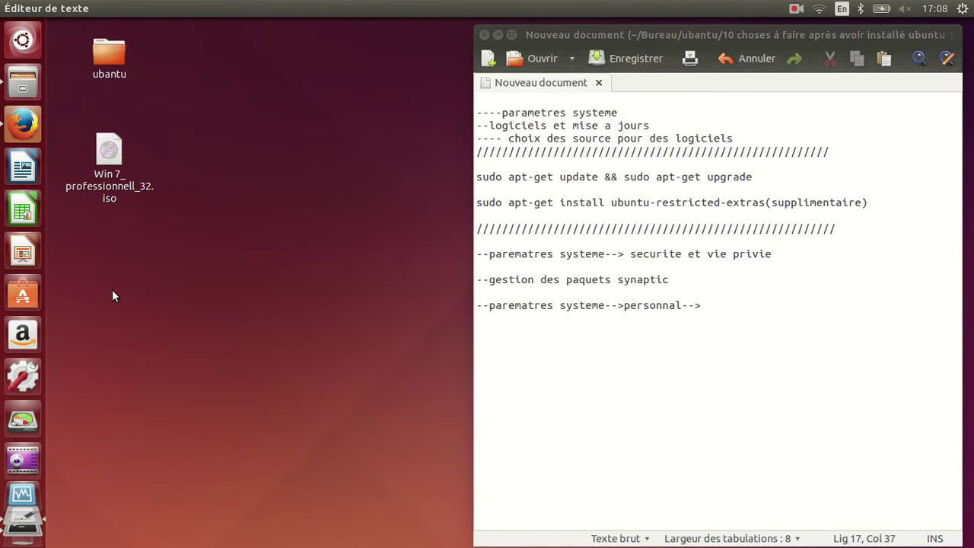
{"action": "left_click", "coordinate": [23, 375]}
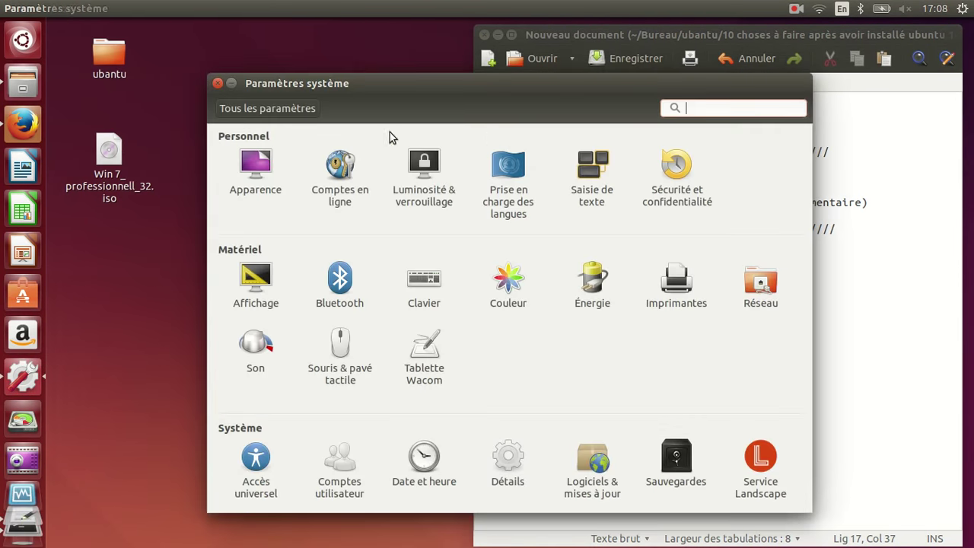
{"action": "left_click_drag", "start_coordinate": [614, 79], "coordinate": [479, 85]}
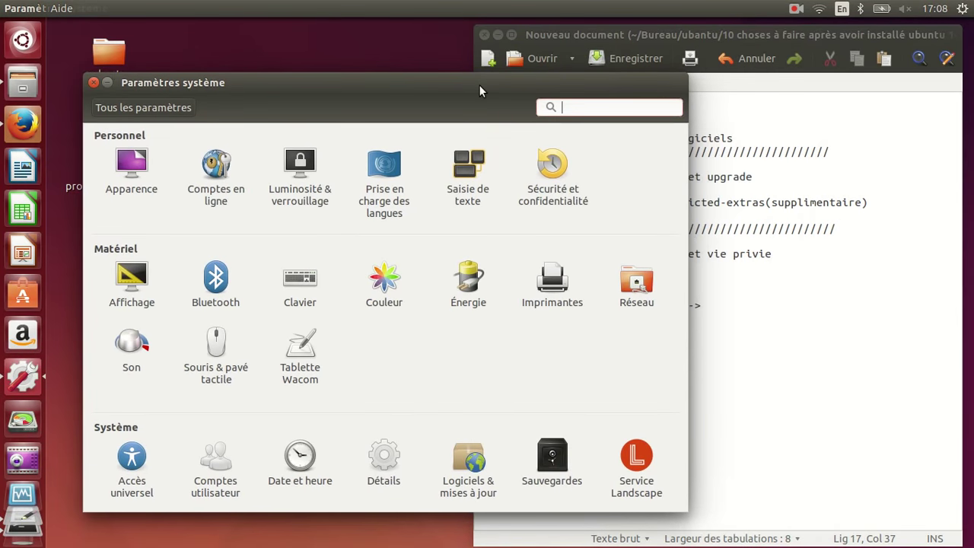
{"action": "left_click", "coordinate": [537, 169]}
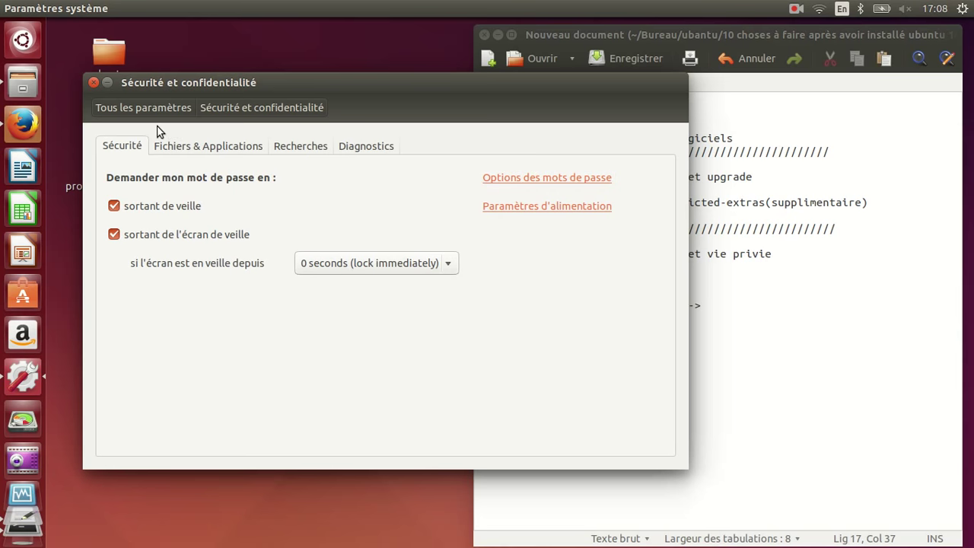
Turn off recording of file and application usage, and erase all usage data for "Depuis toujours"
{"action": "left_click", "coordinate": [173, 148]}
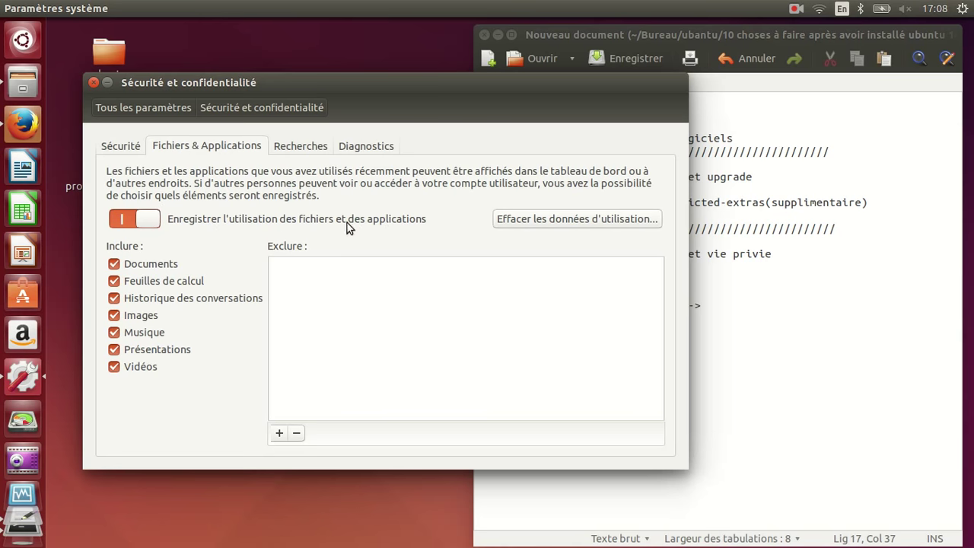
{"action": "left_click", "coordinate": [149, 222]}
{"action": "left_click", "coordinate": [594, 219]}
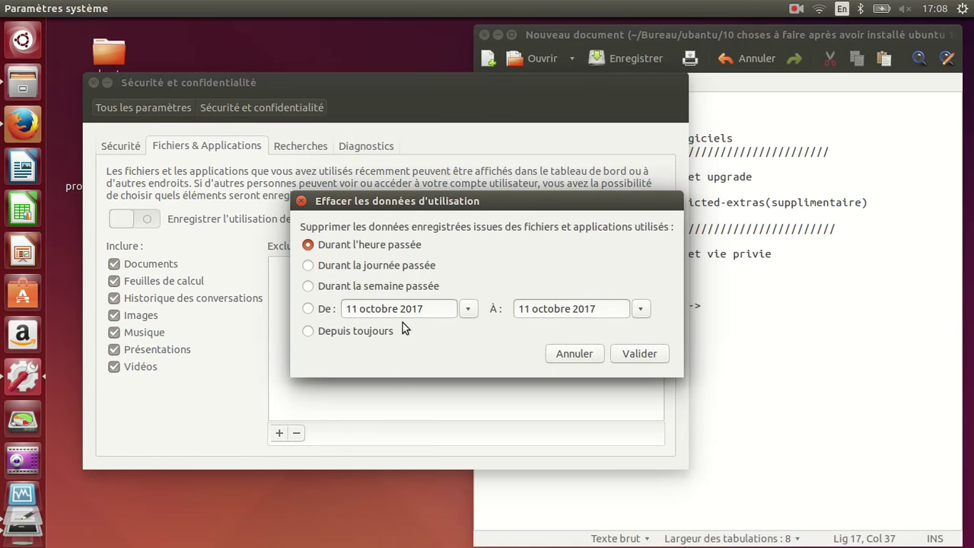
{"action": "left_click", "coordinate": [313, 335]}
{"action": "left_click", "coordinate": [638, 354]}
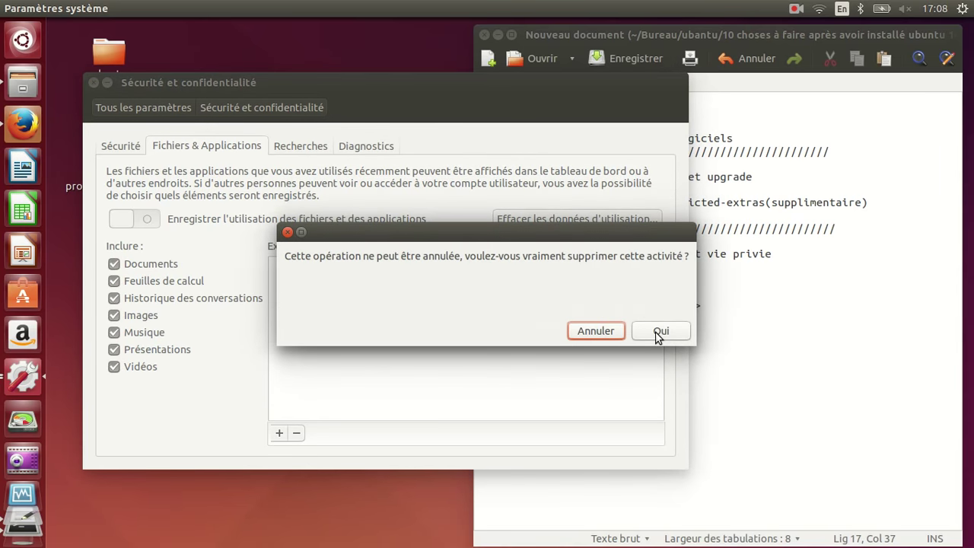
{"action": "left_click", "coordinate": [660, 334]}
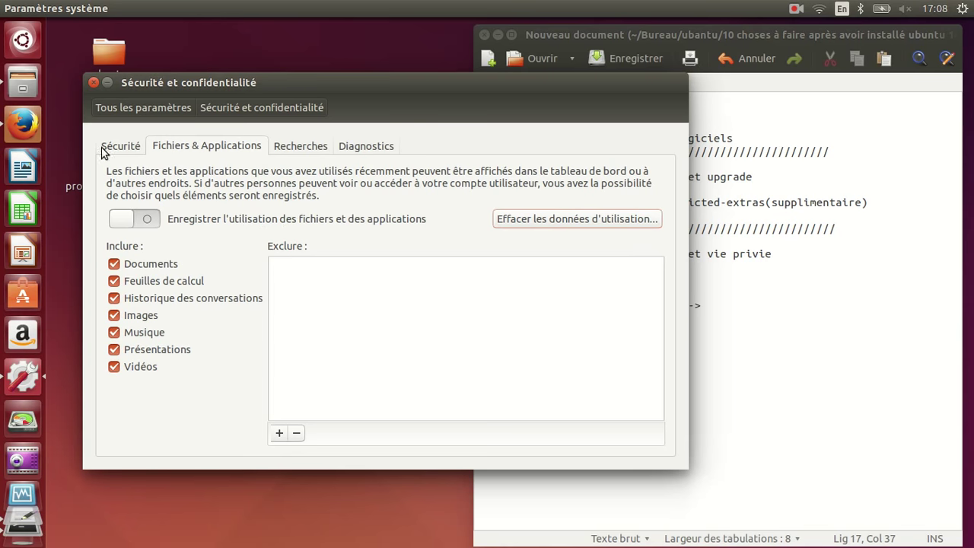
Search the Dash for "ter" with usage recording turned off, then close the Dash
{"action": "left_click", "coordinate": [23, 39]}
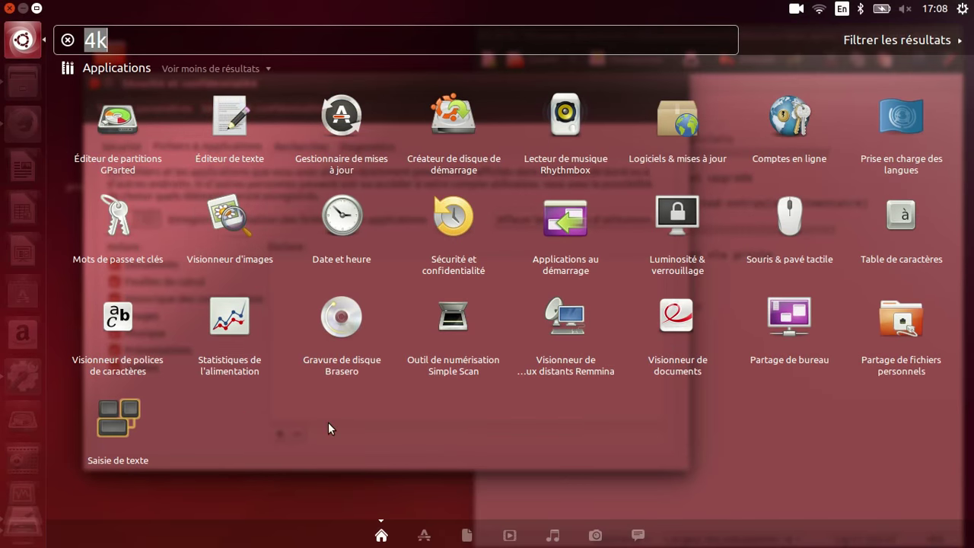
{"action": "key", "text": "BackSpace"}
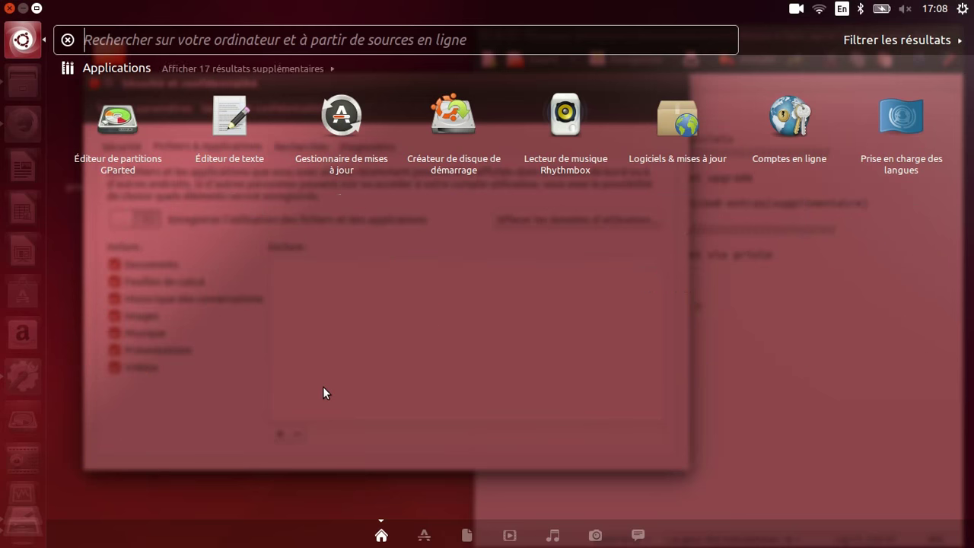
{"action": "type", "text": "ter"}
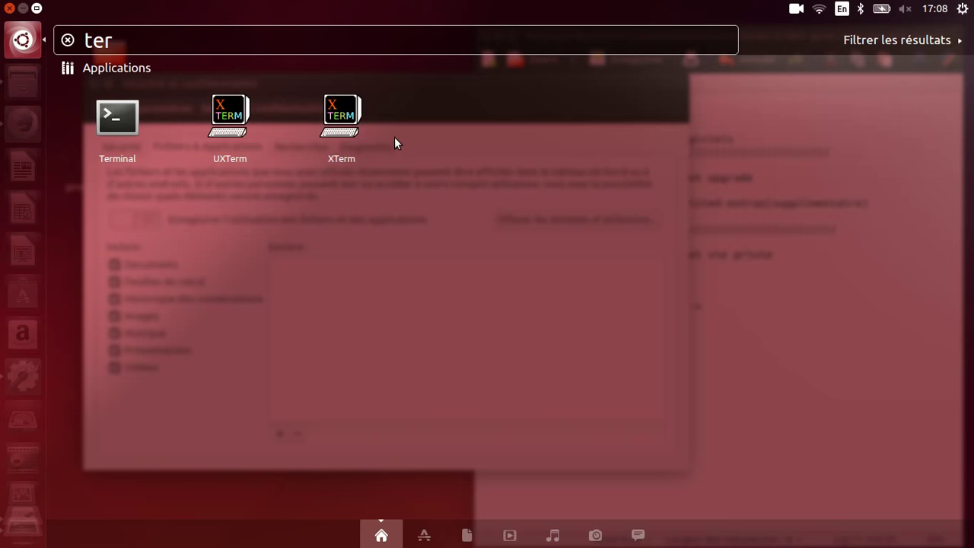
{"action": "left_click", "coordinate": [10, 9]}
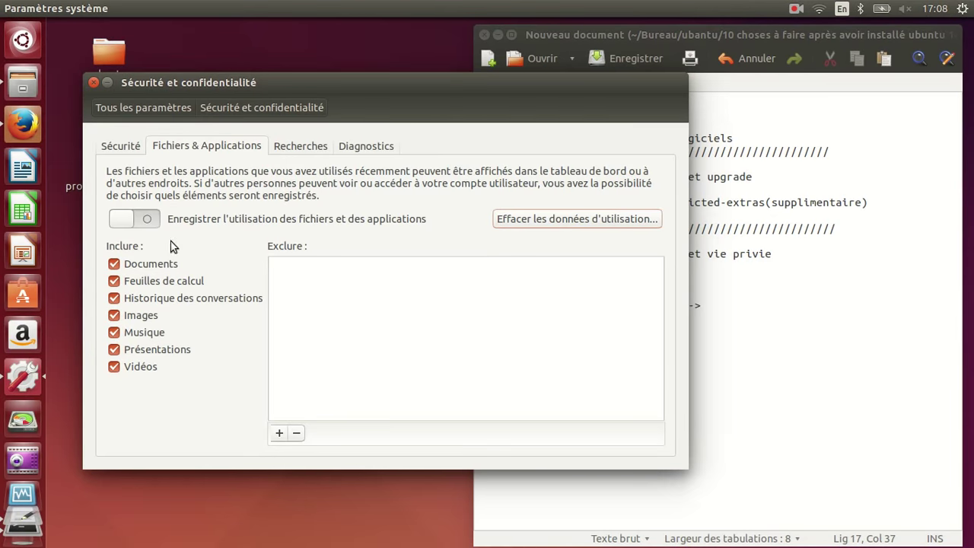
Turn file and application usage recording back on and search the Dash for "ter" again
{"action": "left_click", "coordinate": [130, 221]}
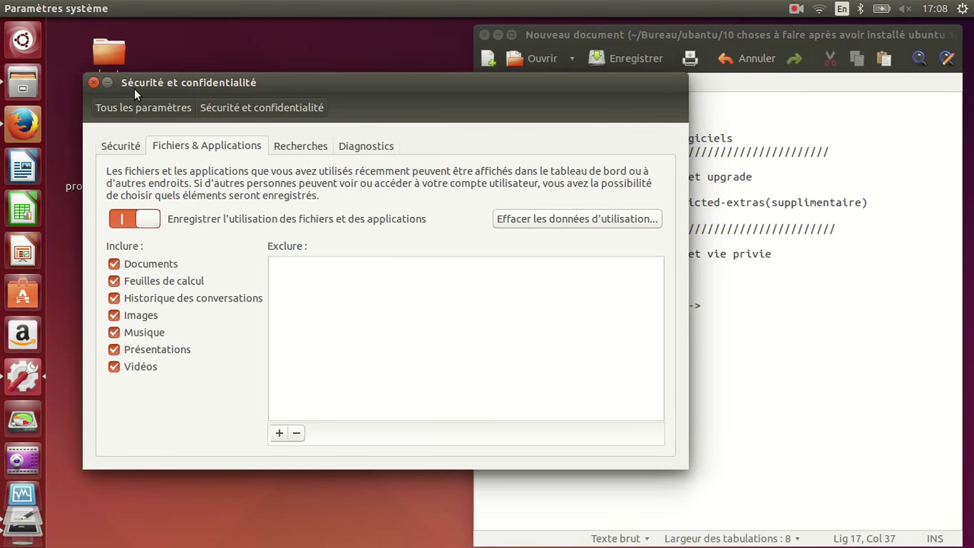
{"action": "left_click", "coordinate": [22, 41]}
{"action": "type", "text": "ter"}
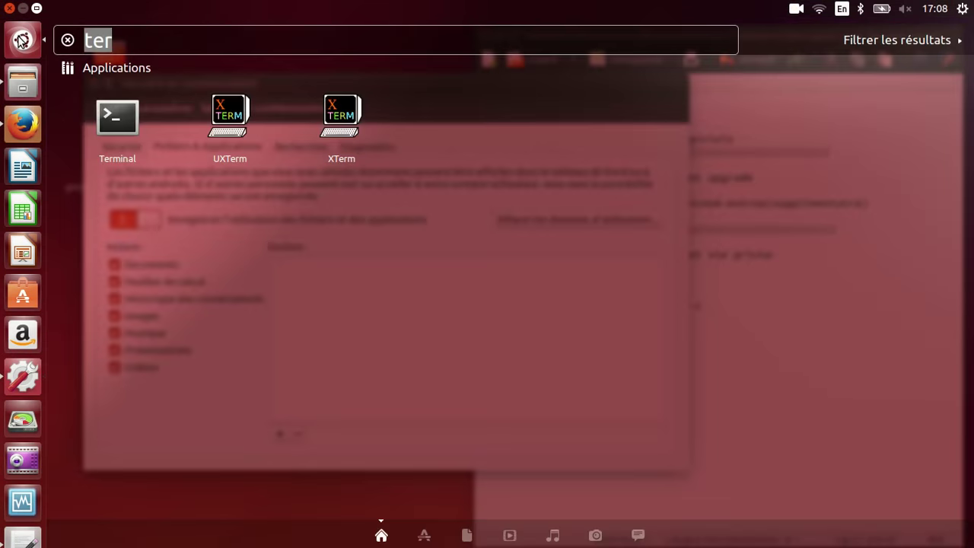
{"action": "left_click", "coordinate": [155, 40]}
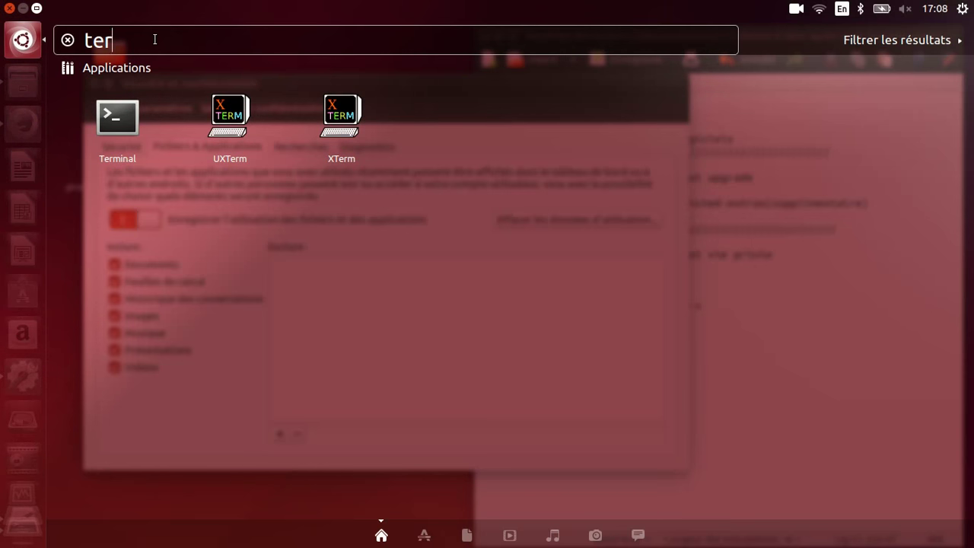
{"action": "type", "text": "m"}
{"action": "key", "text": "BackSpace"}
{"action": "key", "text": "BackSpace"}
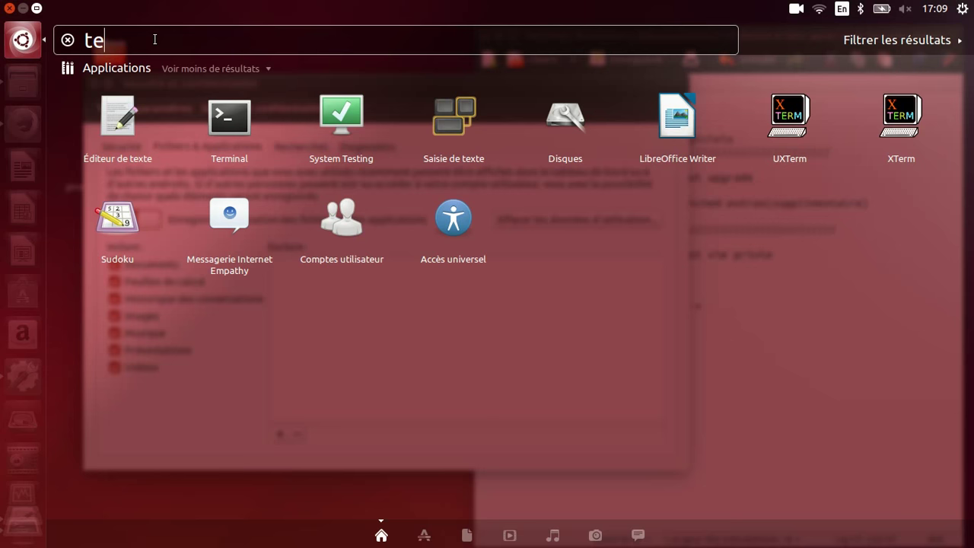
{"action": "type", "text": "r"}
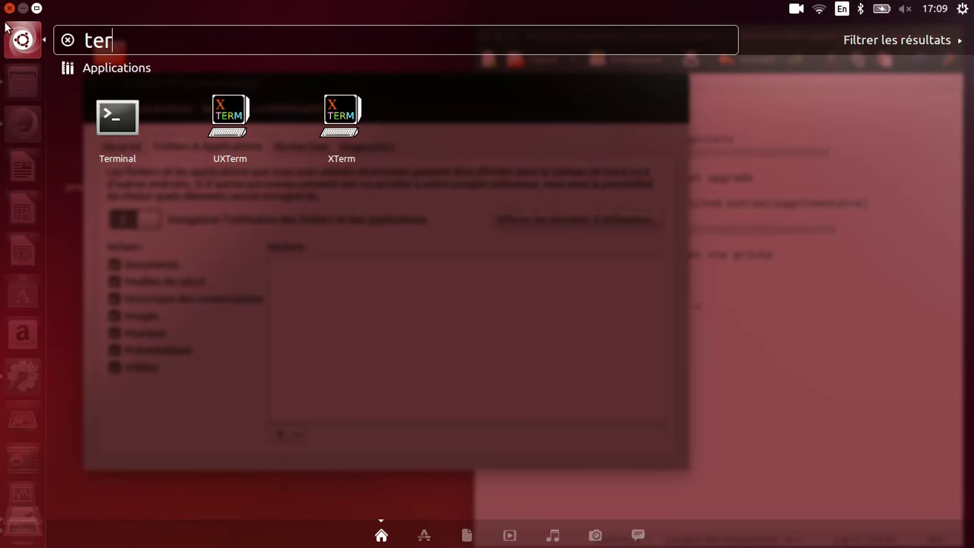
{"action": "key", "text": "Escape"}
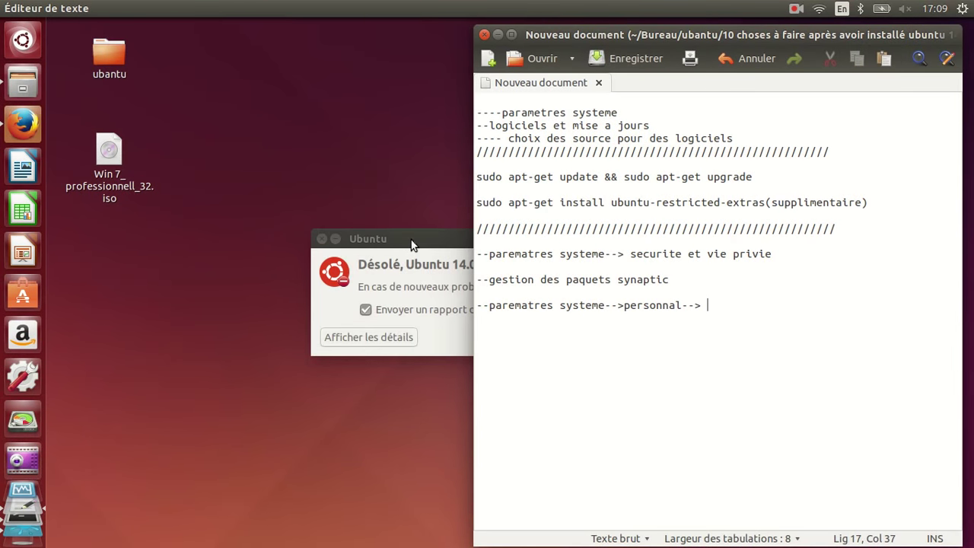
Move the Ubuntu internal error dialog clear of the notes and continue with the anomaly report option enabled
{"action": "left_click", "coordinate": [411, 243]}
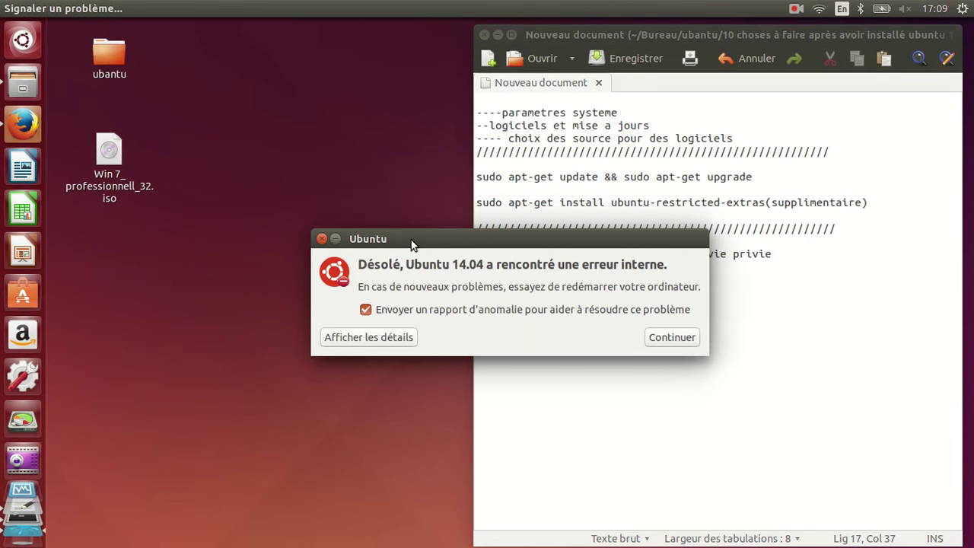
{"action": "left_click_drag", "start_coordinate": [411, 244], "coordinate": [262, 272]}
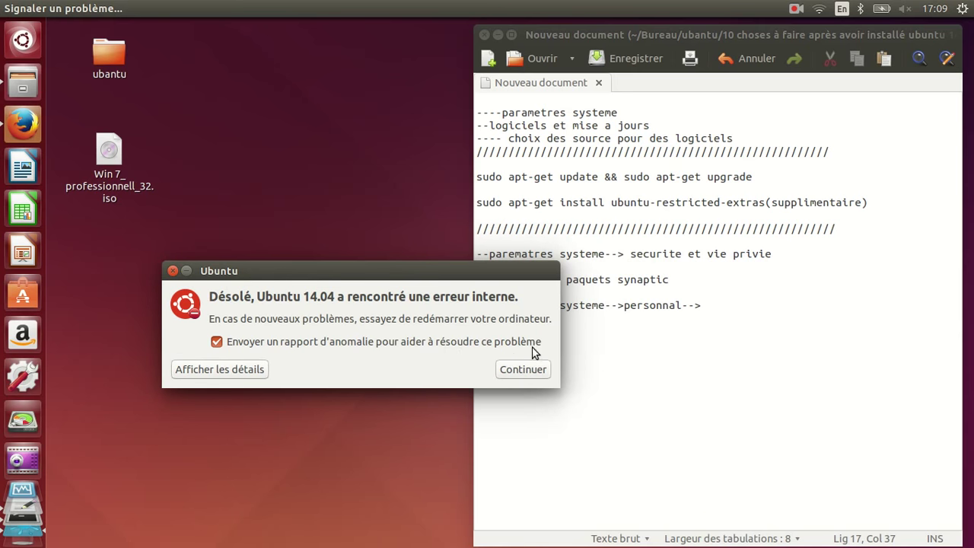
{"action": "left_click", "coordinate": [528, 369]}
{"action": "left_click", "coordinate": [268, 306]}
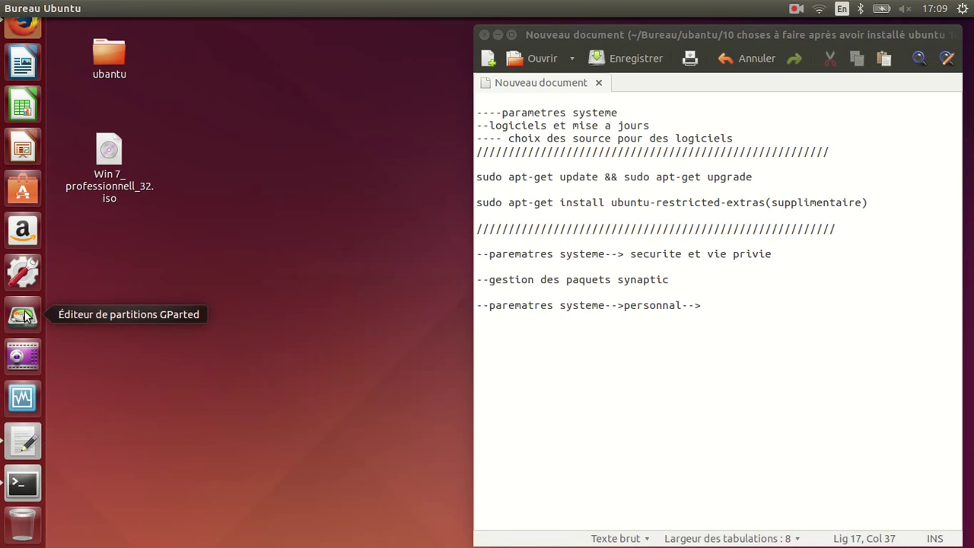
Reopen "Sécurité et confidentialité", disable file and application usage recording, and erase the usage data for "Depuis toujours"
{"action": "left_click", "coordinate": [24, 273]}
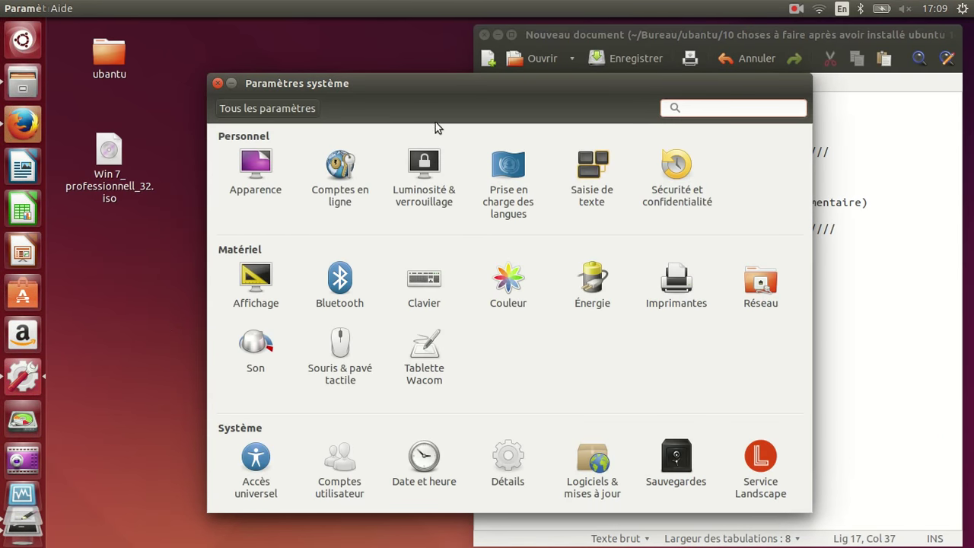
{"action": "left_click", "coordinate": [680, 174]}
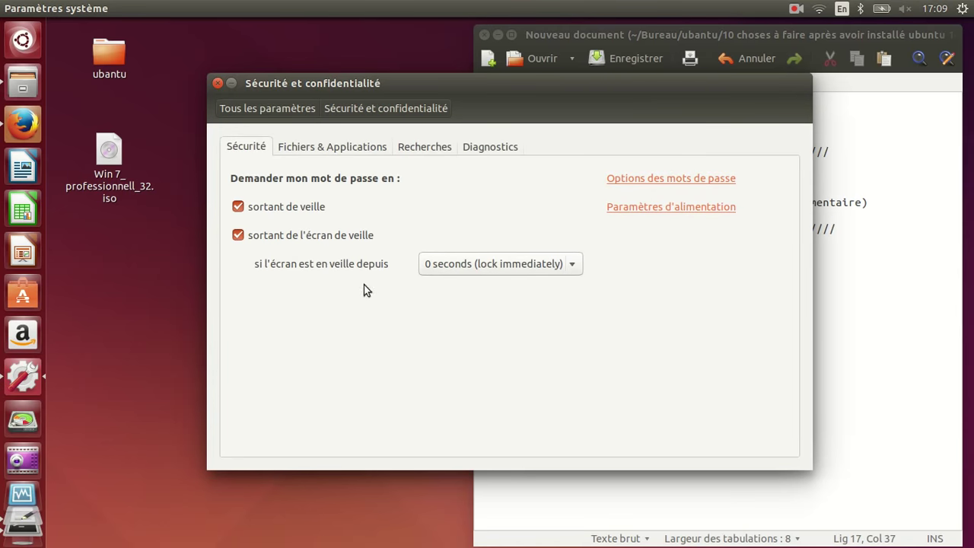
{"action": "left_click", "coordinate": [320, 149]}
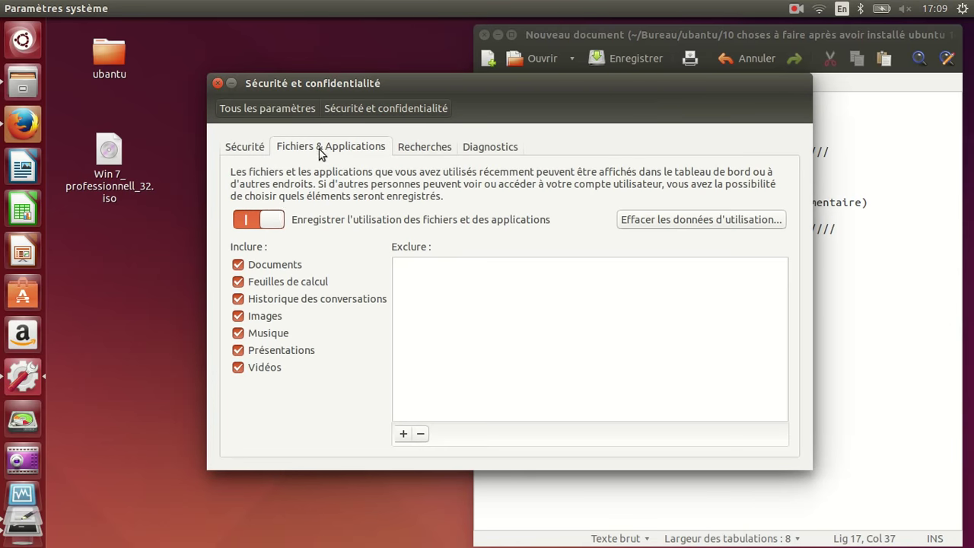
{"action": "left_click", "coordinate": [275, 223]}
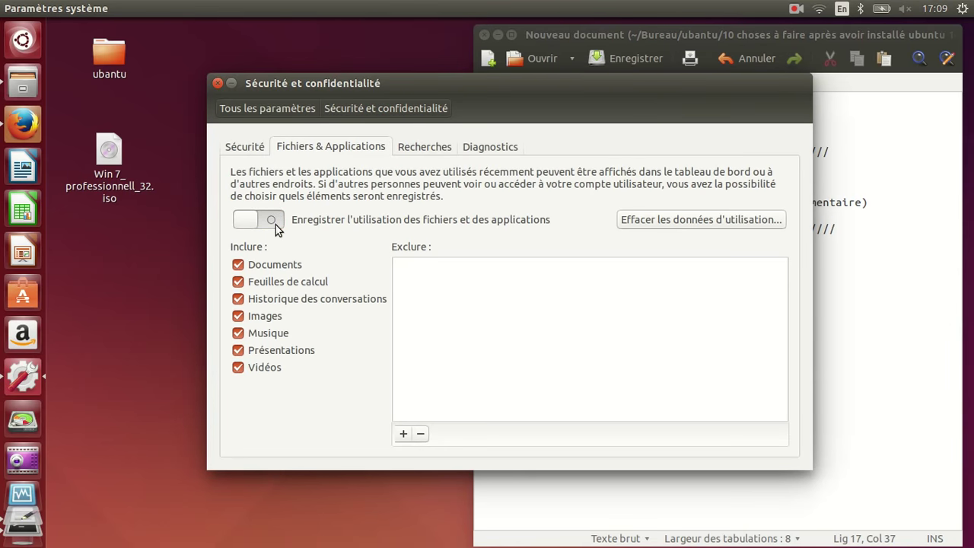
{"action": "left_click", "coordinate": [686, 220]}
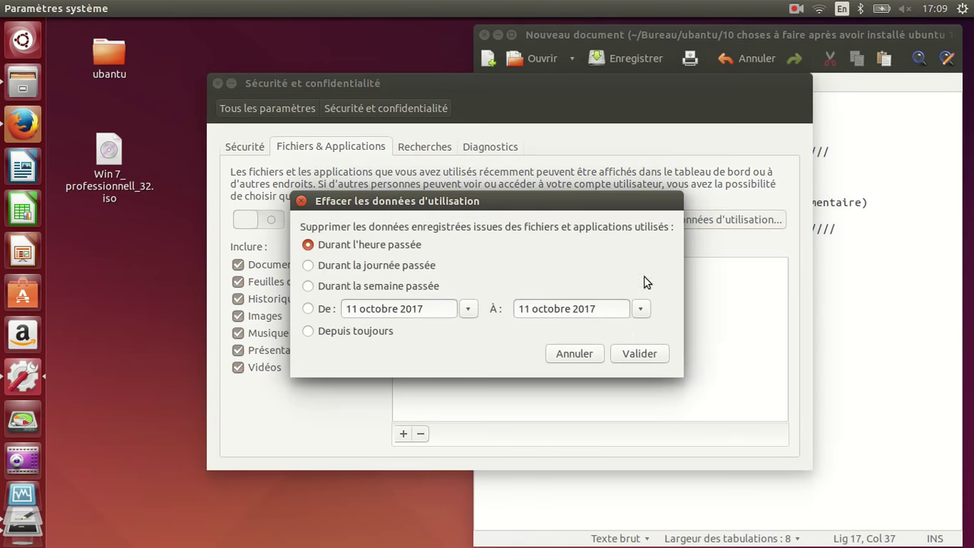
{"action": "left_click", "coordinate": [381, 335]}
{"action": "left_click", "coordinate": [650, 362]}
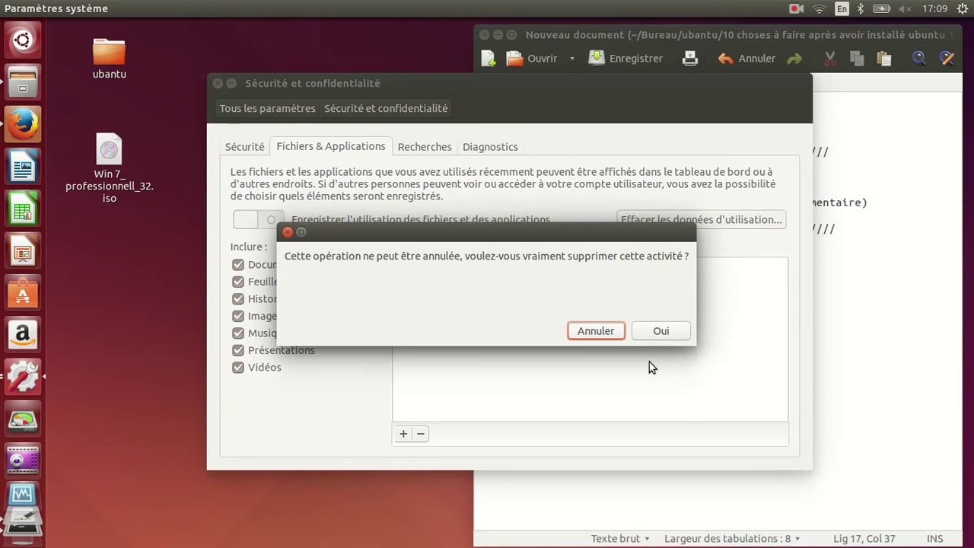
{"action": "left_click", "coordinate": [652, 332]}
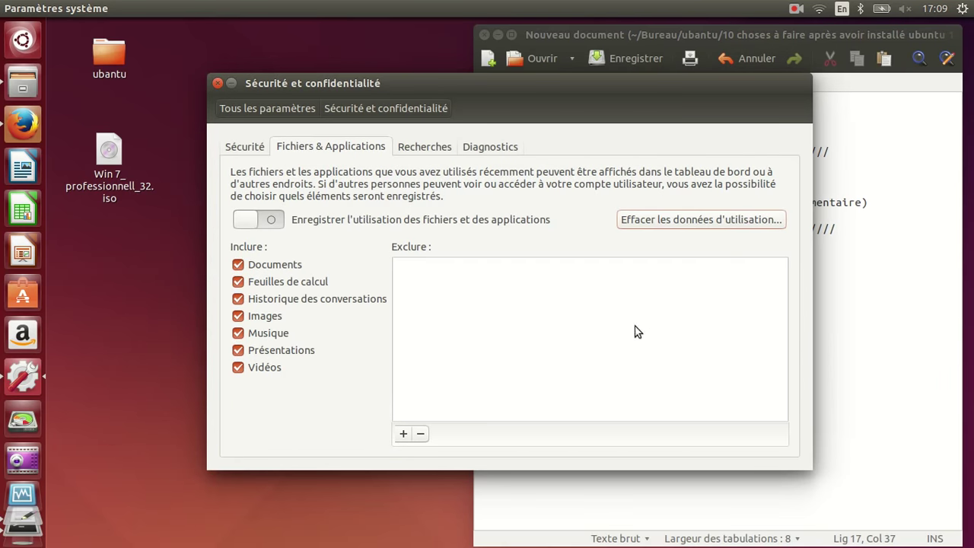
Exclude online results from Dash searches and show the Diagnostics privacy options
{"action": "left_click", "coordinate": [420, 149]}
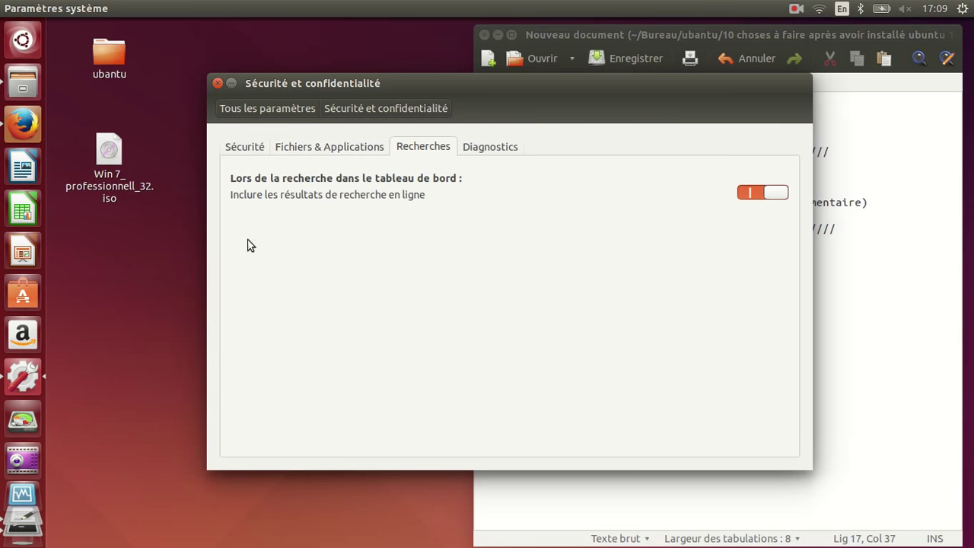
{"action": "left_click", "coordinate": [779, 194]}
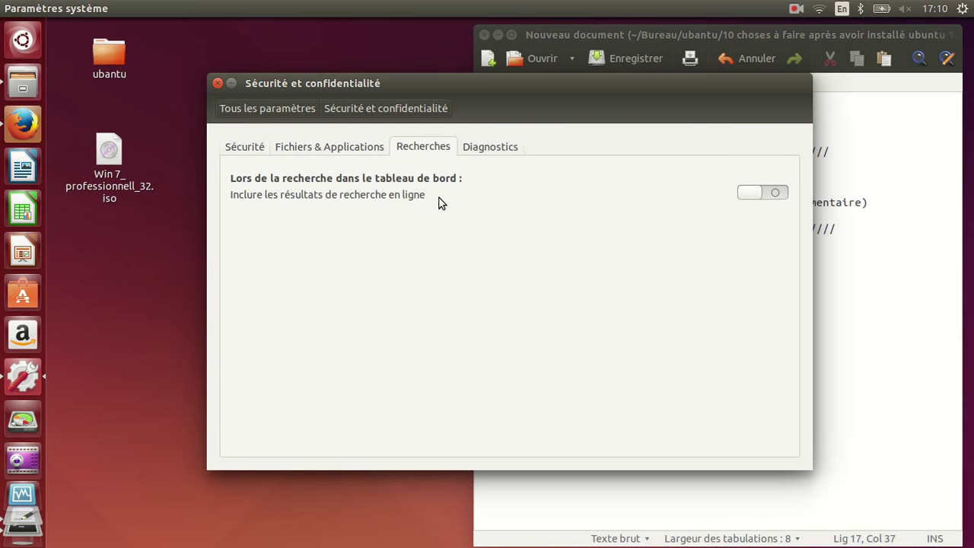
{"action": "left_click", "coordinate": [488, 146]}
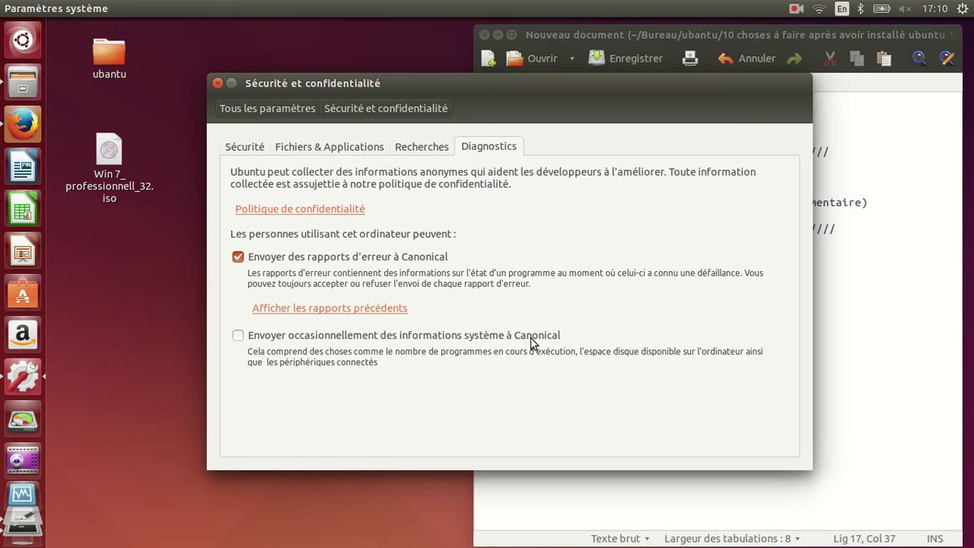
Toggle the occasional sending of system information to Canonical and close the security and privacy settings
{"action": "left_click", "coordinate": [238, 336]}
{"action": "left_click", "coordinate": [218, 83]}
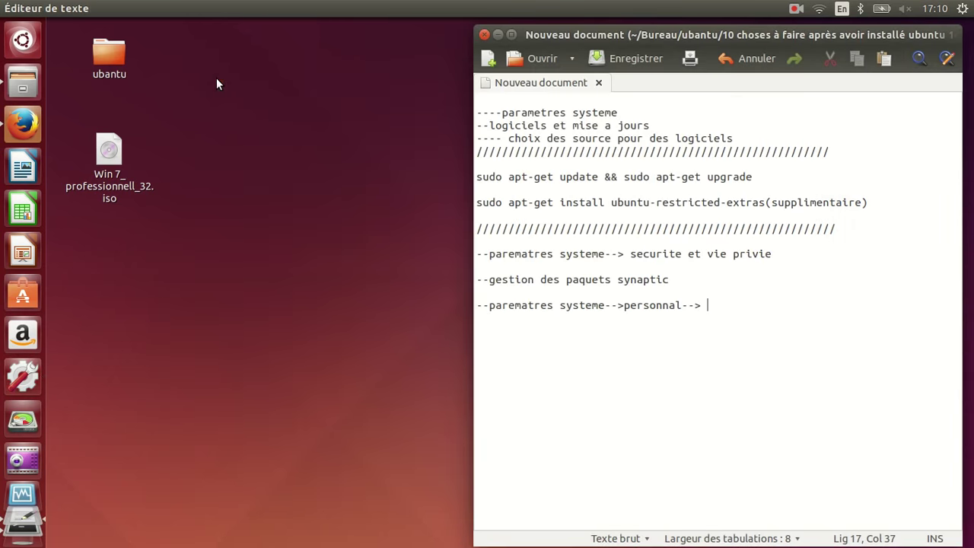
{"action": "left_click", "coordinate": [354, 308]}
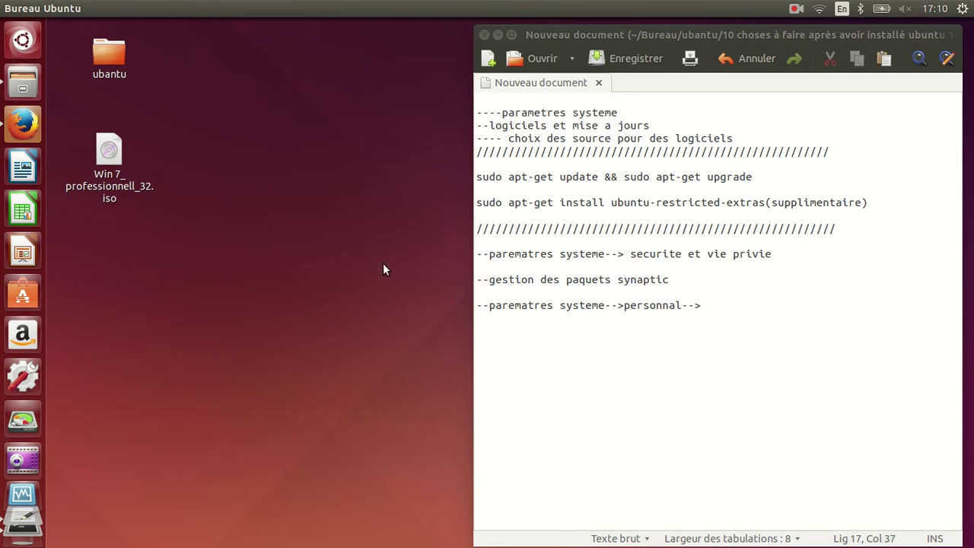
Highlight the "--gestion des paquets synaptic" note, open Logithèque Ubuntu and search for "synapt"
{"action": "triple_click", "coordinate": [621, 279]}
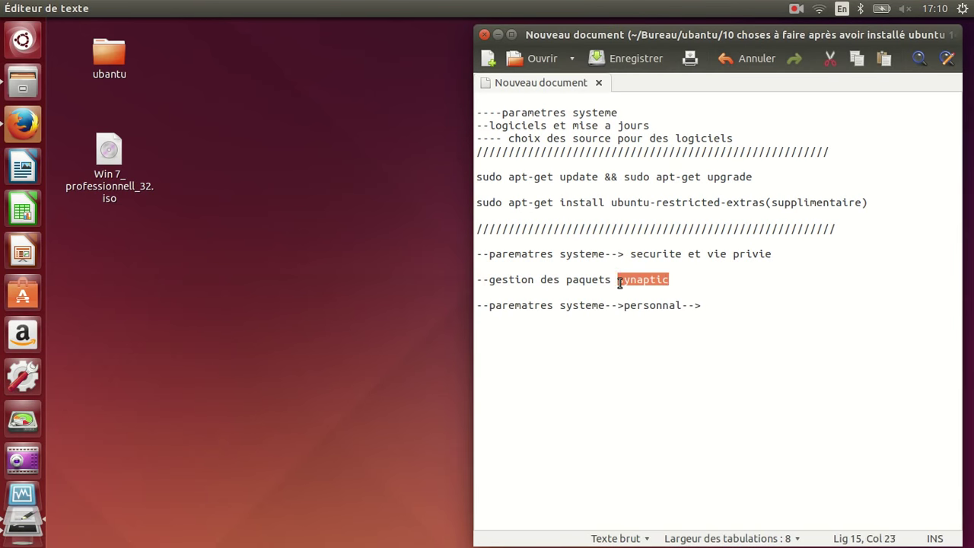
{"action": "left_click", "coordinate": [23, 296]}
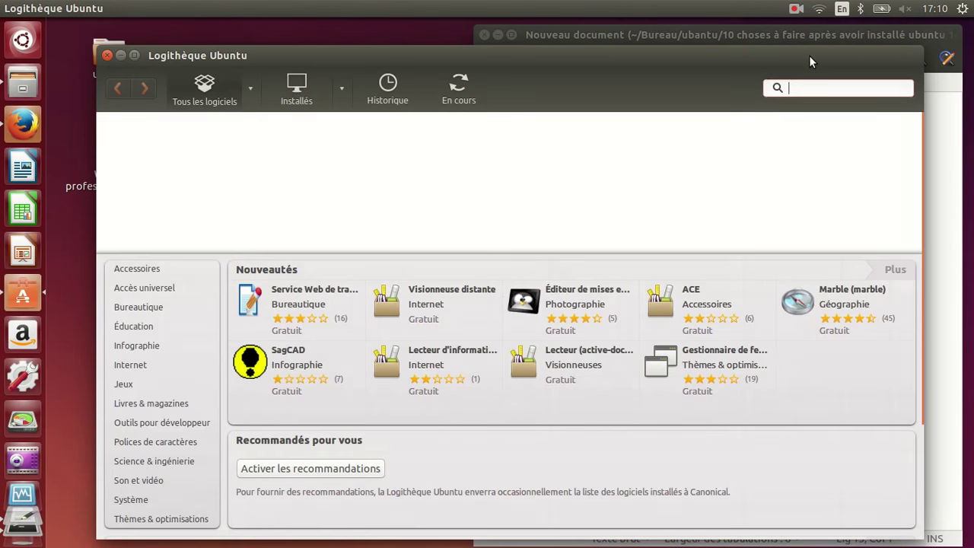
{"action": "left_click_drag", "start_coordinate": [809, 56], "coordinate": [712, 70]}
{"action": "left_click", "coordinate": [714, 95]}
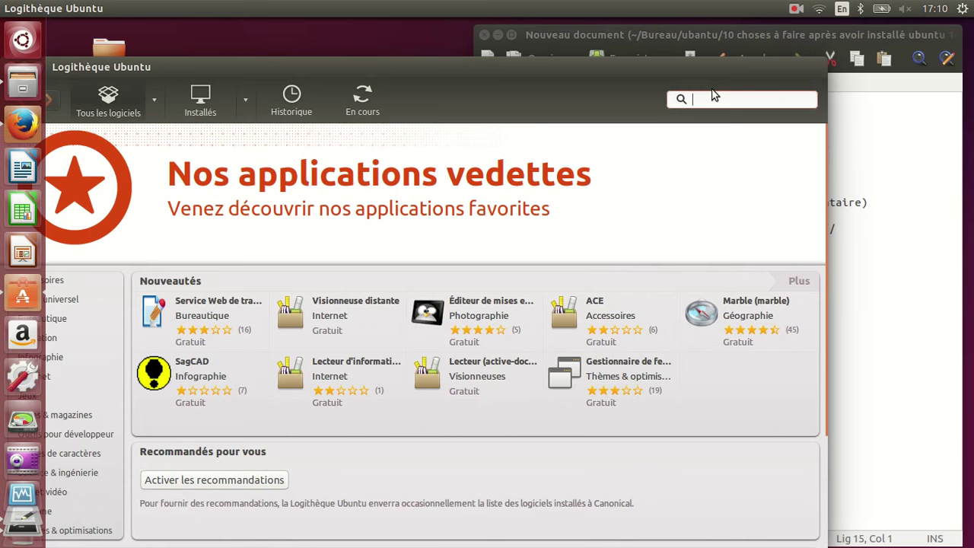
{"action": "type", "text": "synapt"}
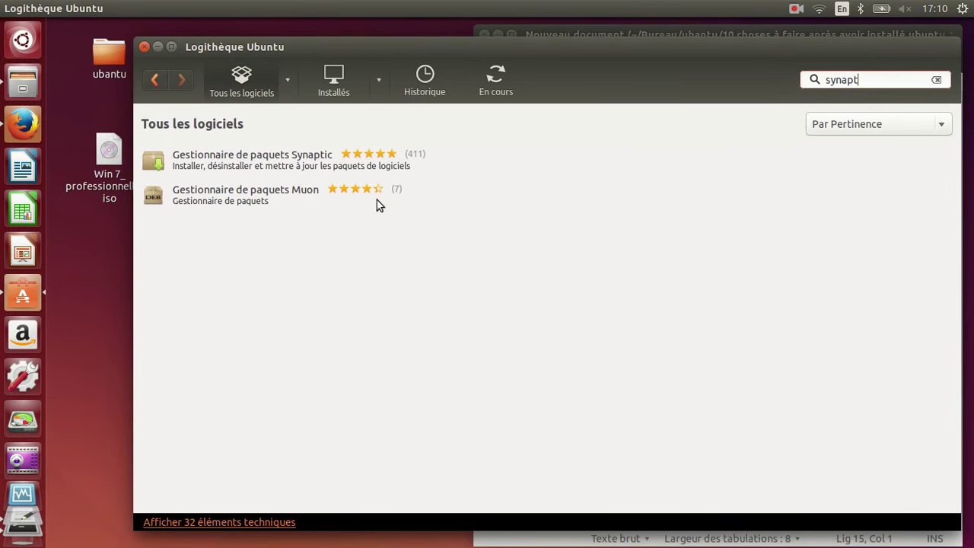
Install "Gestionnaire de paquets Synaptic", authorizing the installation with the account password
{"action": "left_click", "coordinate": [361, 157]}
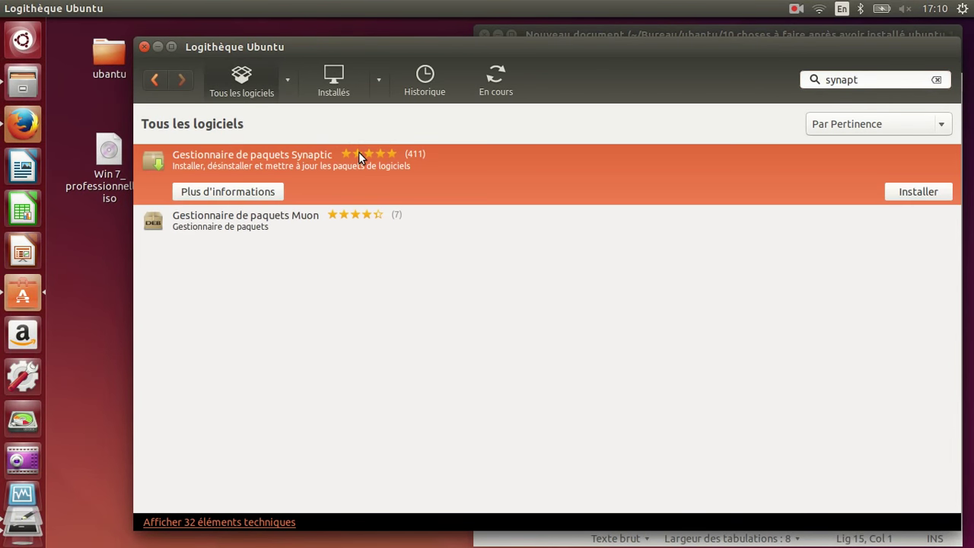
{"action": "left_click", "coordinate": [902, 194]}
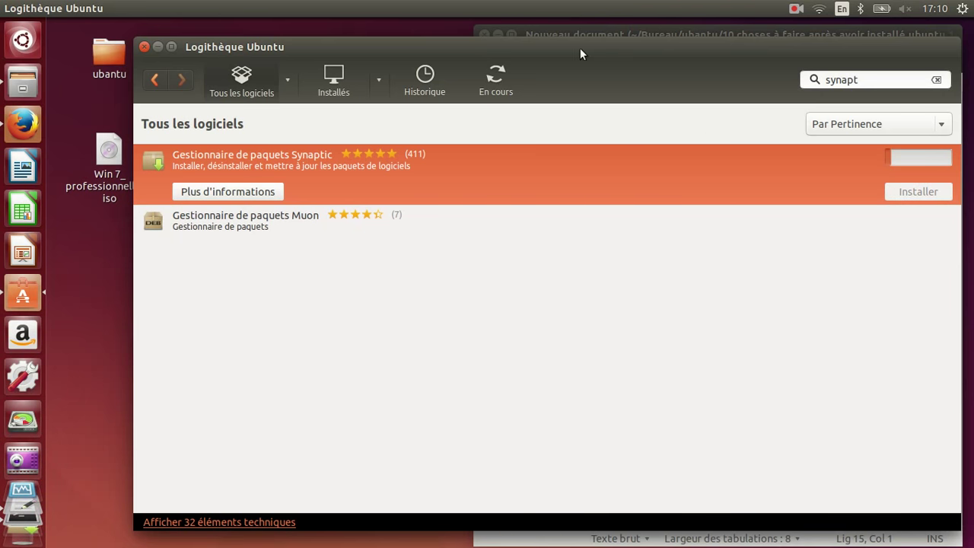
{"action": "left_click_drag", "start_coordinate": [580, 47], "coordinate": [522, 51]}
{"action": "left_click", "coordinate": [493, 319]}
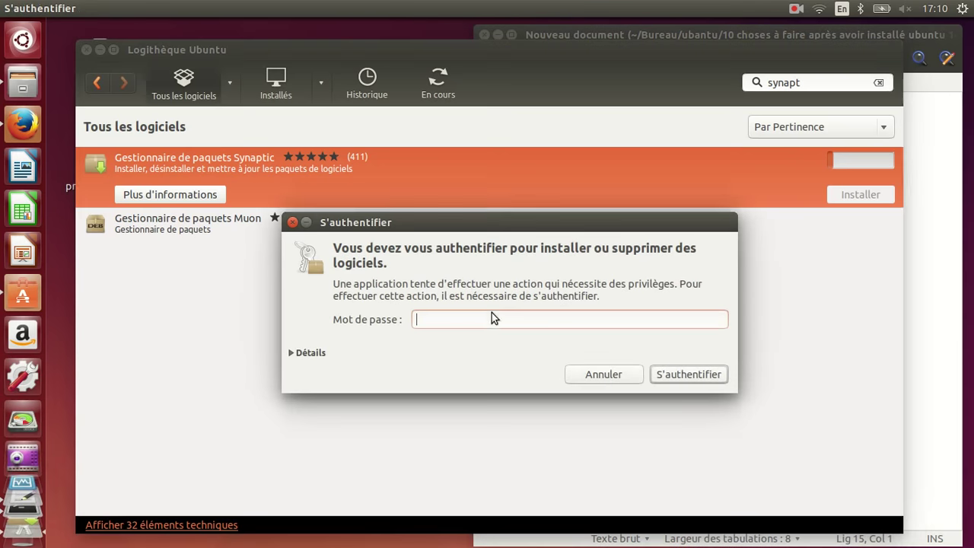
{"action": "type", "text": "••"}
{"action": "key", "text": "Caps_Lock"}
{"action": "type", "text": "••••"}
{"action": "key", "text": "Return"}
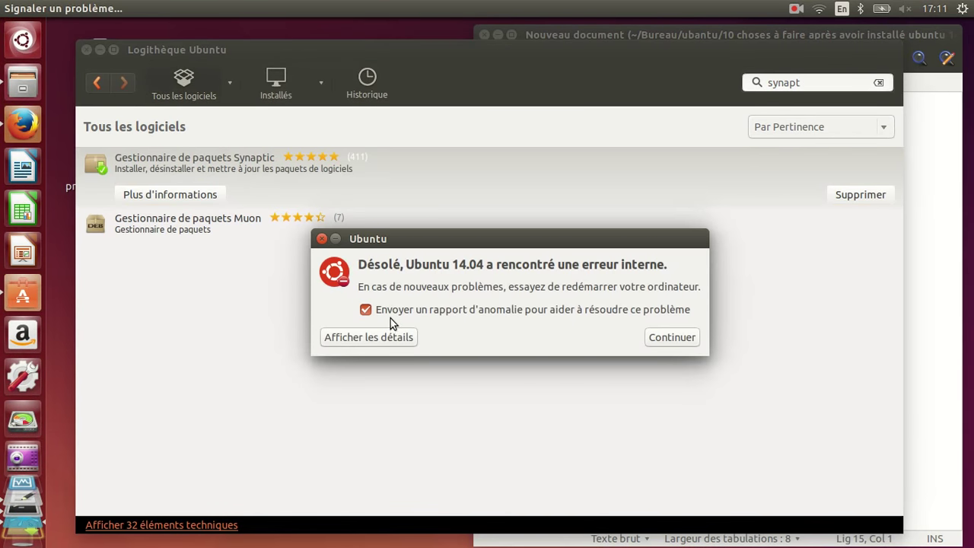
Show the details of the Ubuntu internal error report, move its dialog higher and dismiss it
{"action": "left_click", "coordinate": [390, 341]}
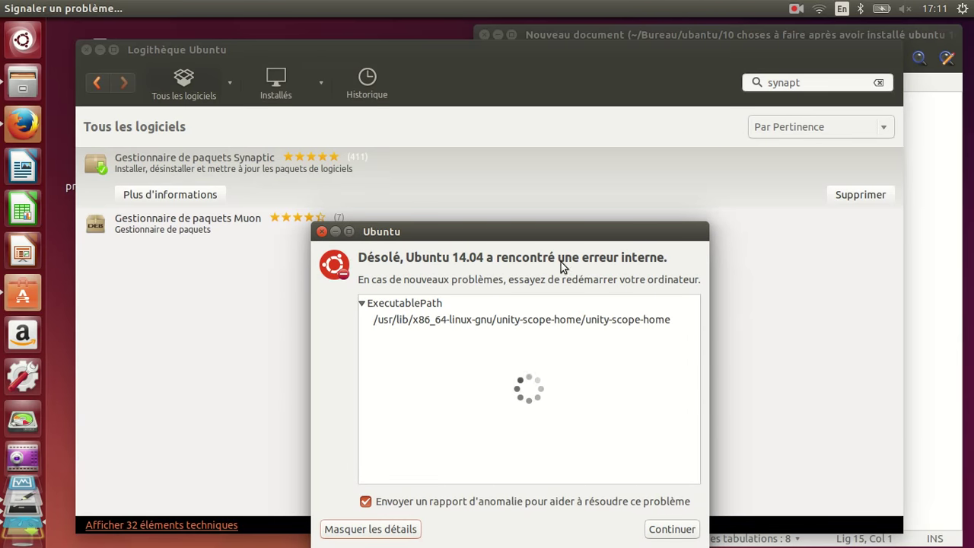
{"action": "left_click_drag", "start_coordinate": [562, 226], "coordinate": [555, 110]}
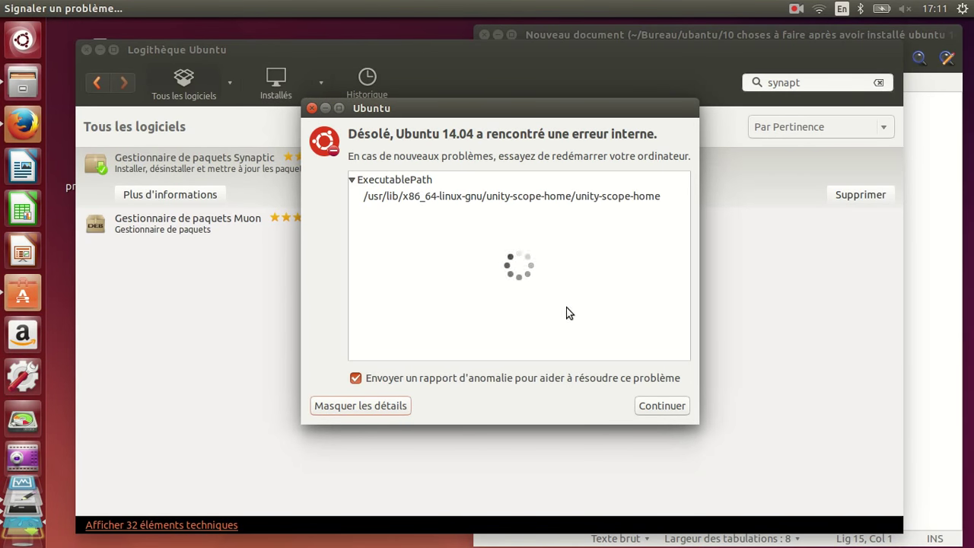
{"action": "left_click", "coordinate": [312, 108]}
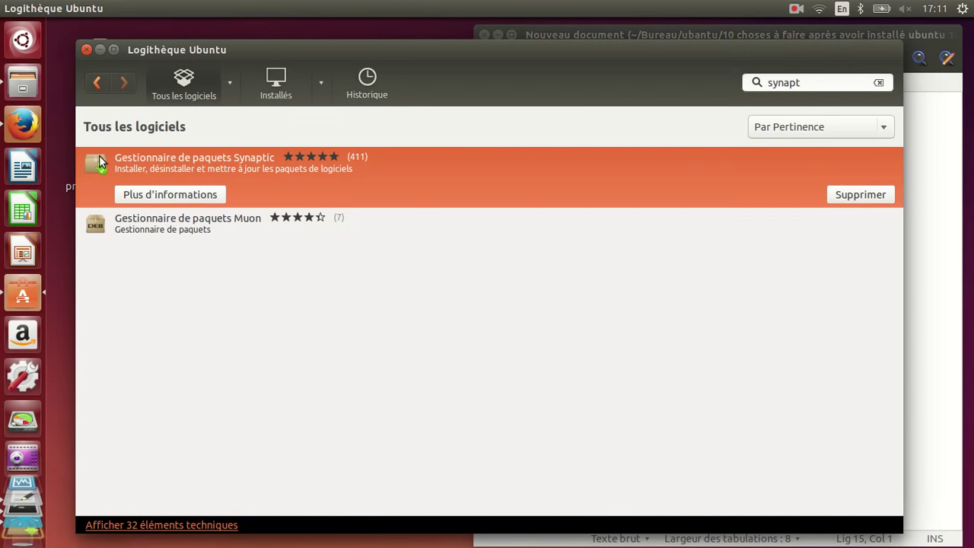
Minimize Logithèque Ubuntu and launch the Synaptic package manager, authenticating with the account password
{"action": "left_click", "coordinate": [100, 50]}
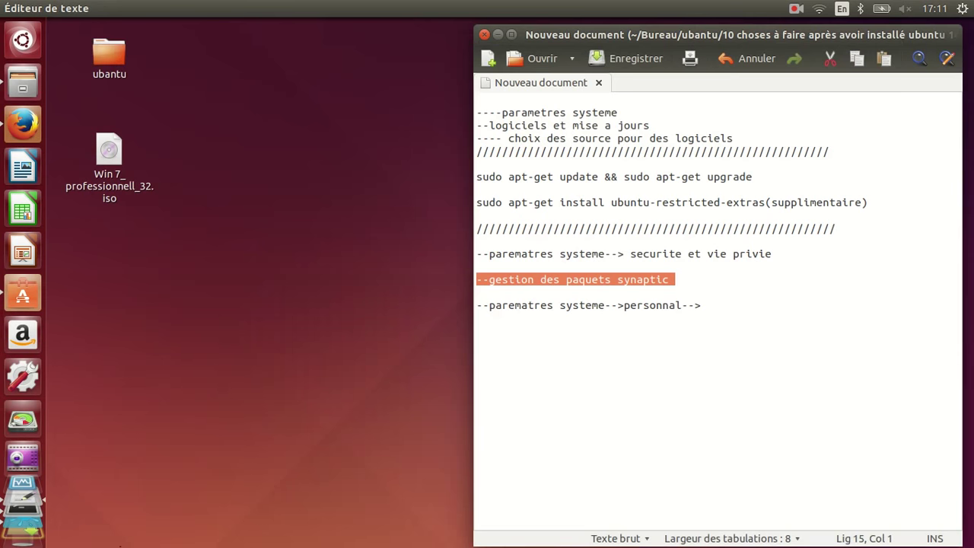
{"action": "scroll", "coordinate": [22, 381], "scroll_direction": "down", "scroll_amount": 3}
{"action": "left_click", "coordinate": [24, 482]}
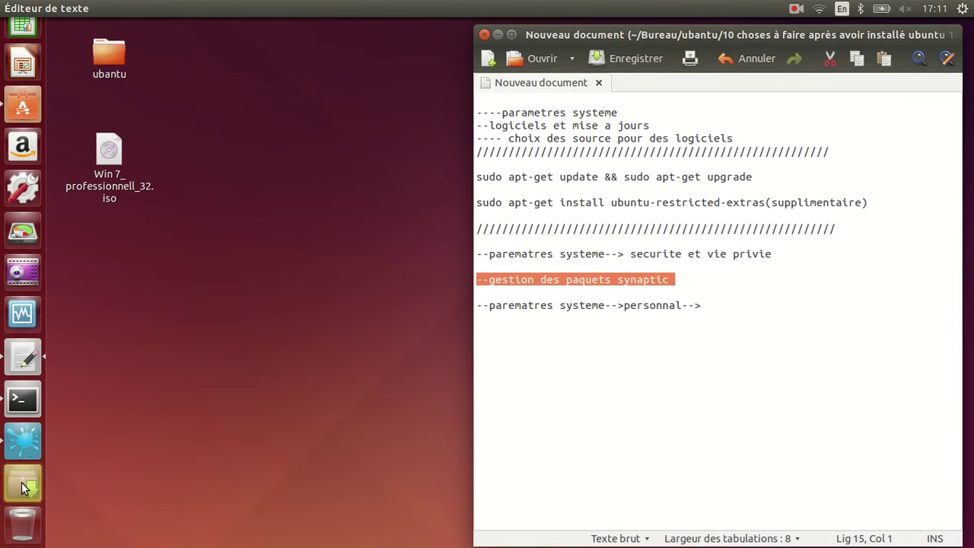
{"action": "type", "text": "xxxxxx"}
{"action": "key", "text": "Return"}
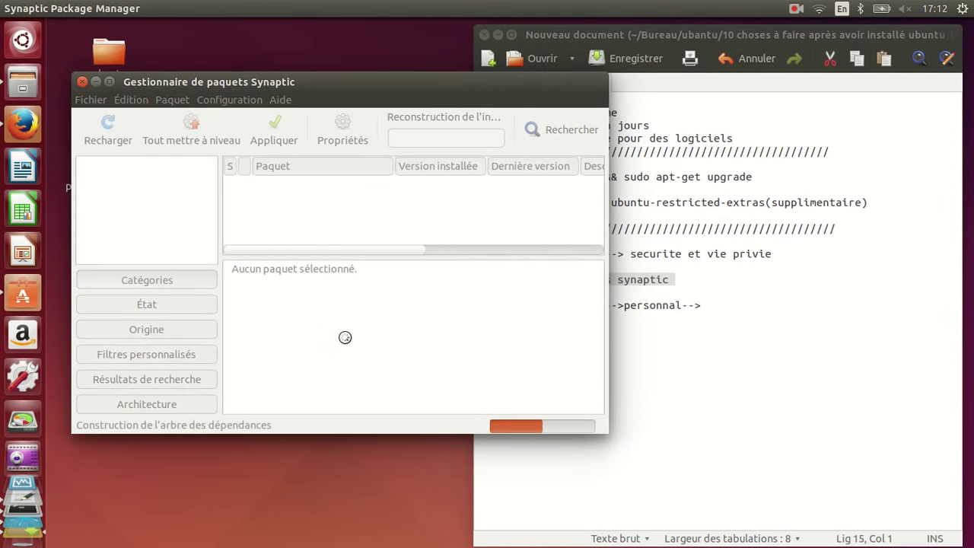
Dismiss the "Présentation rapide" introduction and enlarge the Synaptic window
{"action": "left_click_drag", "start_coordinate": [403, 87], "coordinate": [465, 88]}
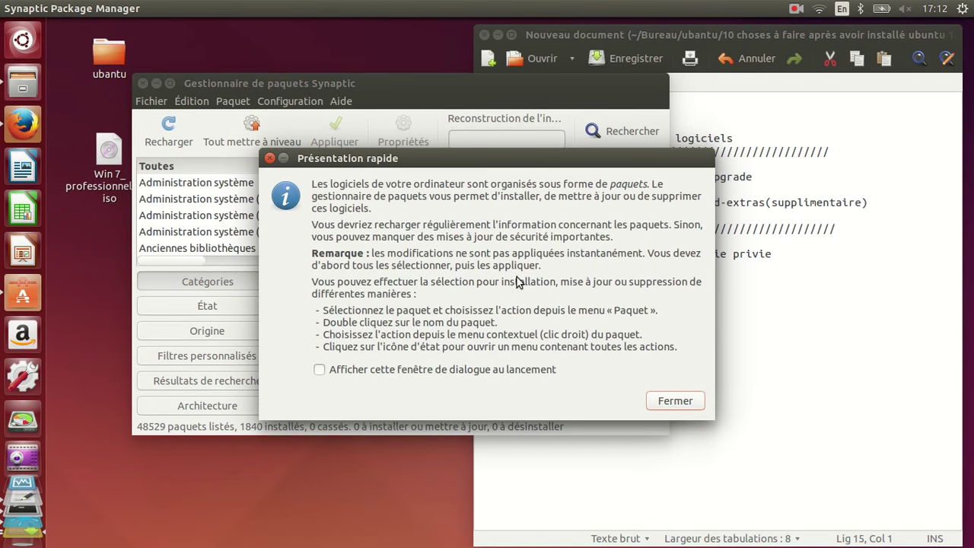
{"action": "left_click", "coordinate": [661, 405]}
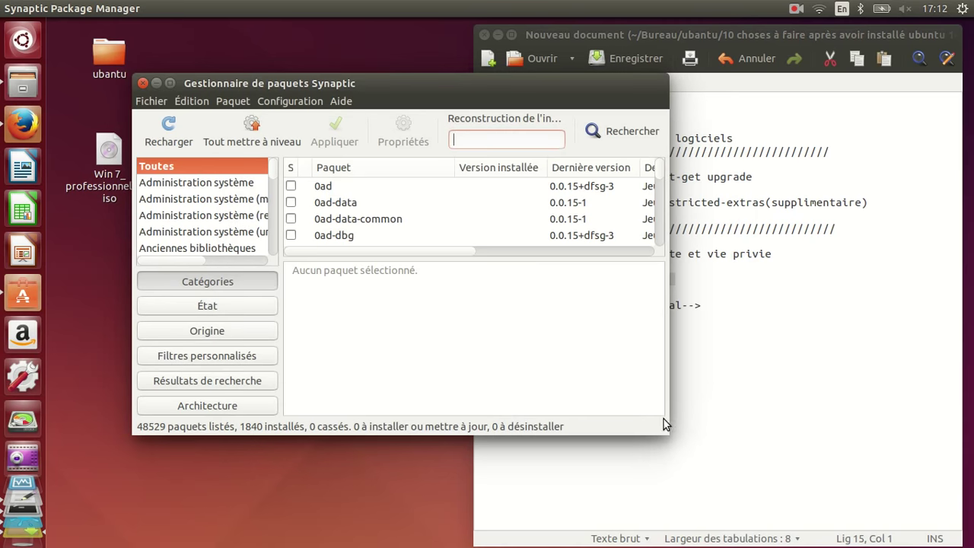
{"action": "left_click_drag", "start_coordinate": [670, 446], "coordinate": [813, 536]}
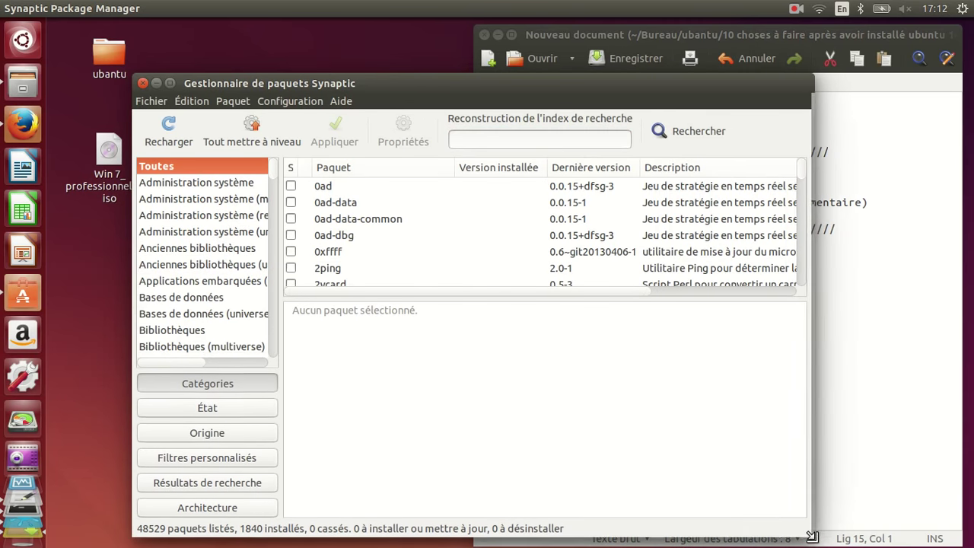
Filter the packages by "vlc" and view the marking options for the vlc and vlc-data packages without marking them
{"action": "type", "text": "vlc"}
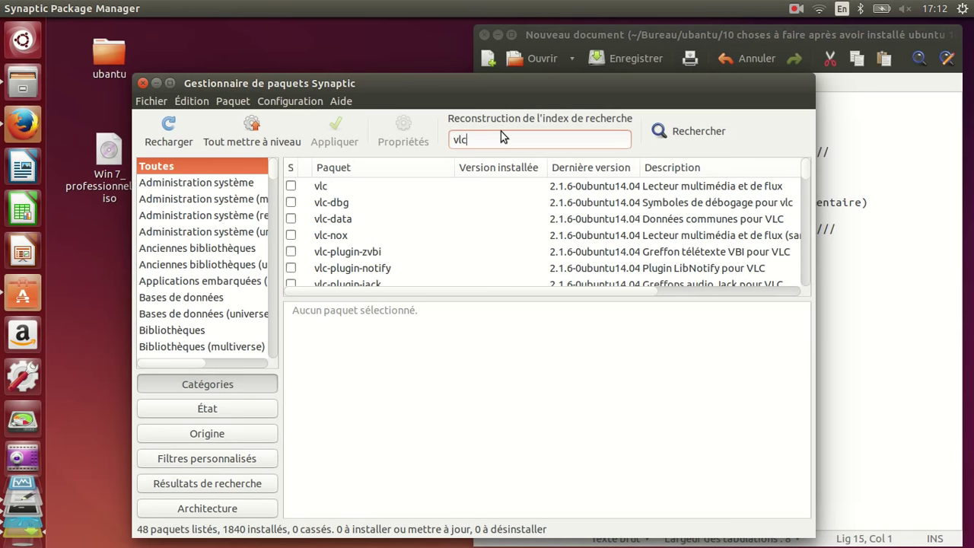
{"action": "left_click", "coordinate": [291, 188]}
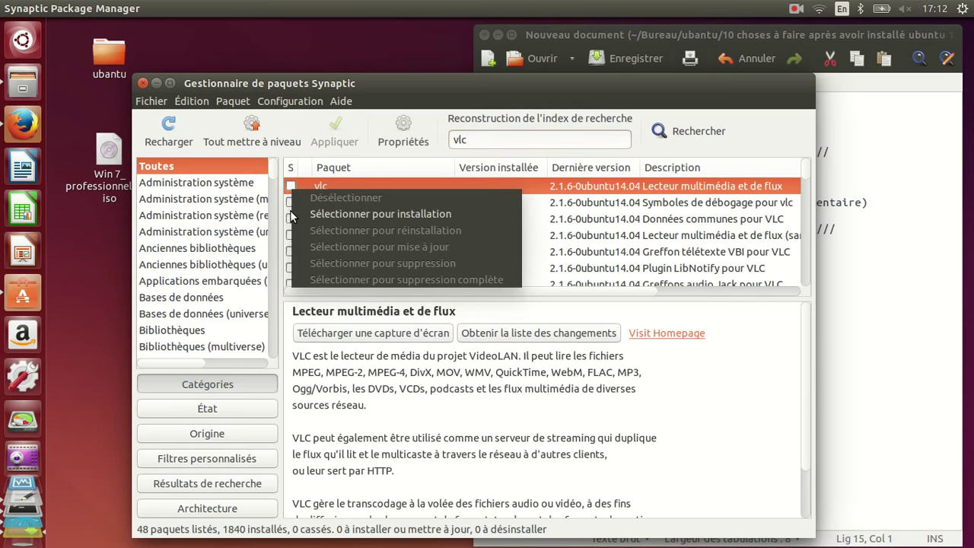
{"action": "left_click", "coordinate": [290, 215]}
{"action": "left_click", "coordinate": [291, 220]}
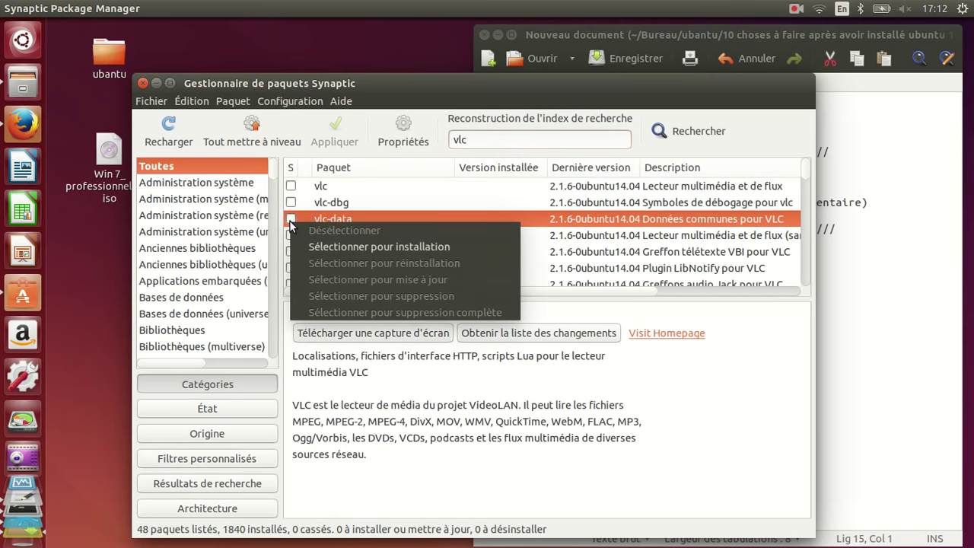
{"action": "left_click", "coordinate": [291, 190]}
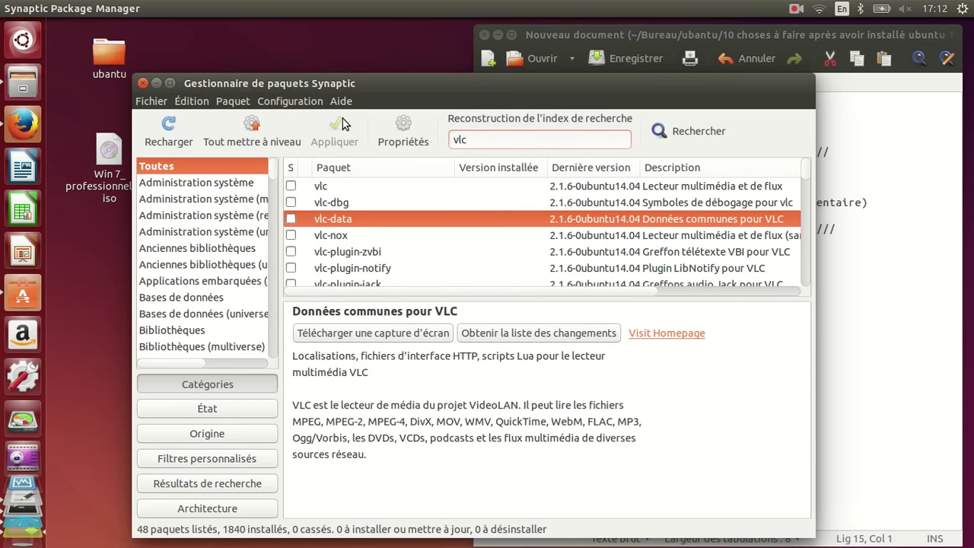
Show the "Bases de données" category, look at the package search dialog and cancel it
{"action": "left_click", "coordinate": [207, 299]}
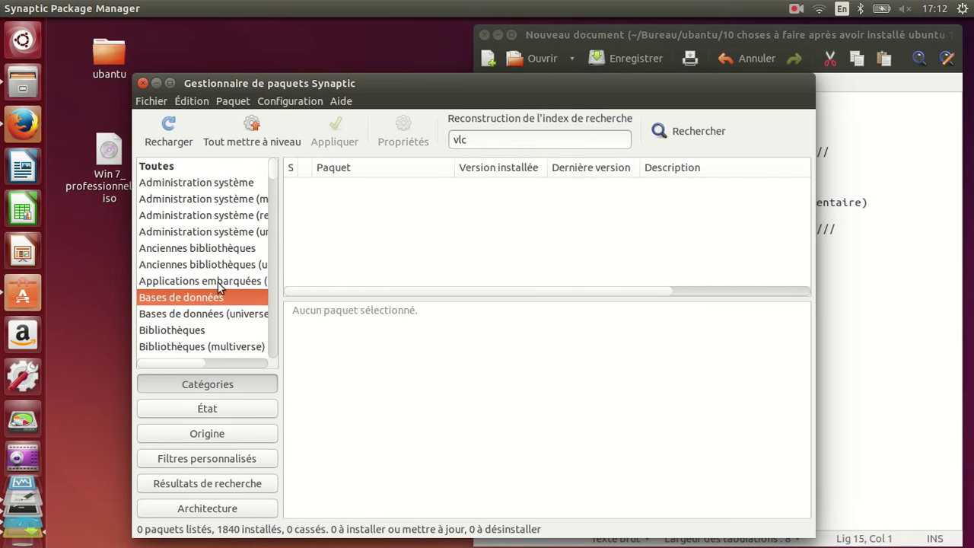
{"action": "left_click", "coordinate": [663, 134]}
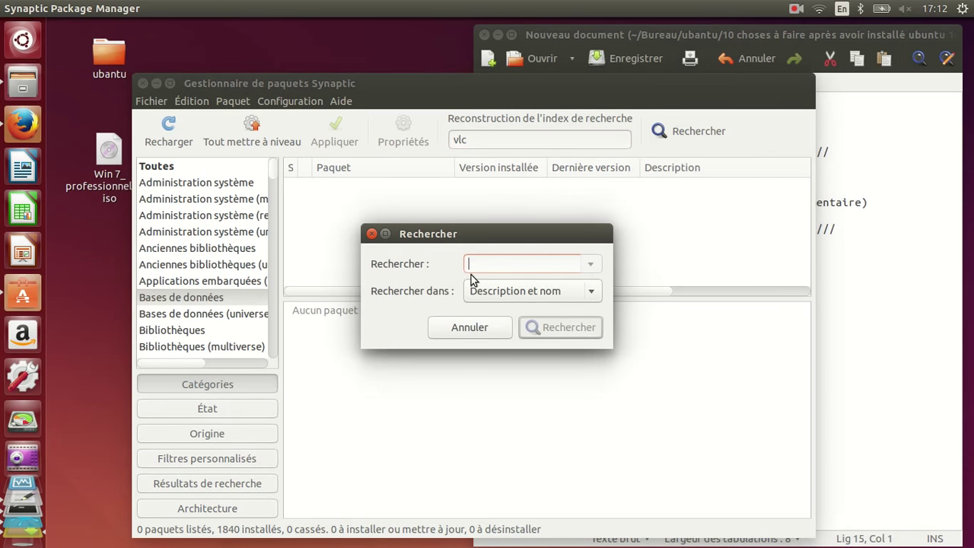
{"action": "left_click", "coordinate": [480, 329]}
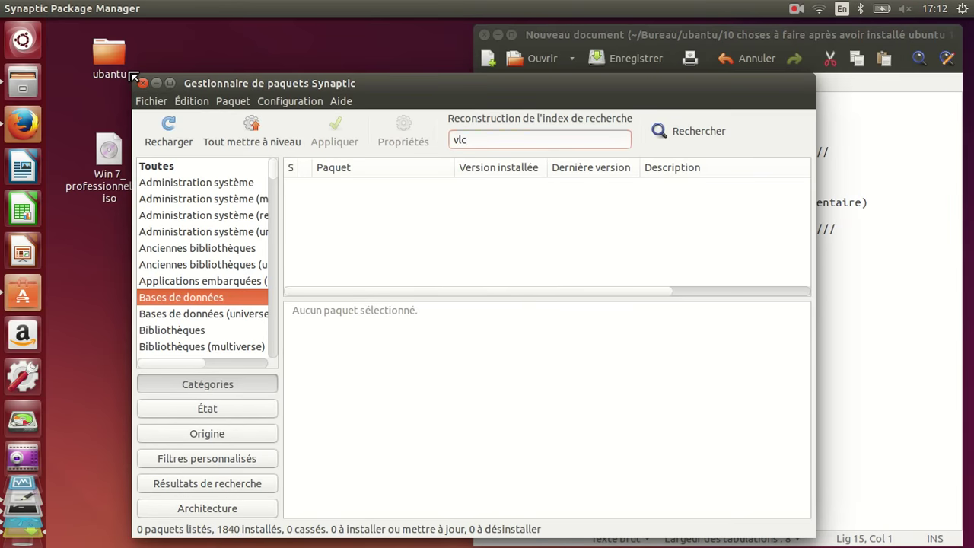
Enlarge the Synaptic window, widen the category list, browse it and select "Administration système"
{"action": "left_click_drag", "start_coordinate": [134, 77], "coordinate": [63, 47]}
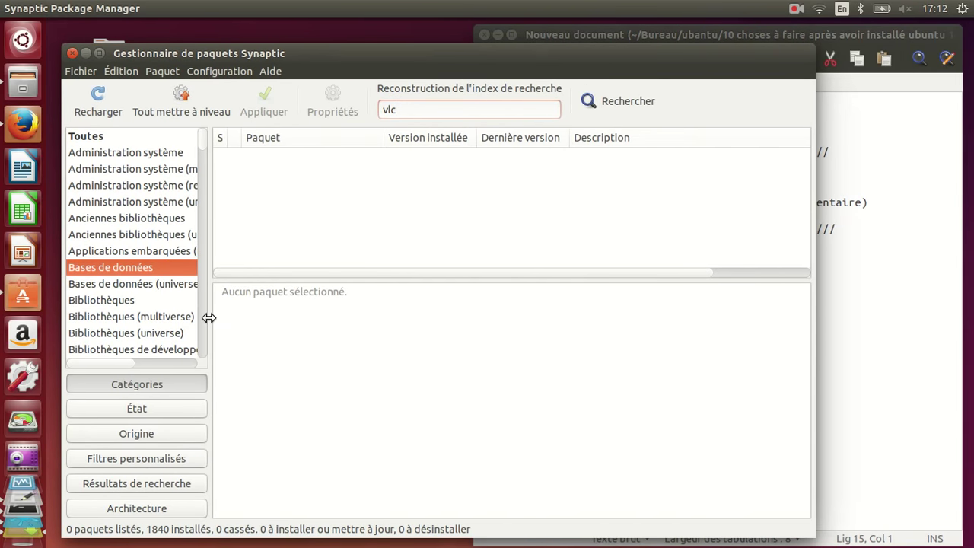
{"action": "left_click_drag", "start_coordinate": [208, 318], "coordinate": [437, 330]}
{"action": "scroll", "coordinate": [222, 350], "scroll_direction": "down", "scroll_amount": 8}
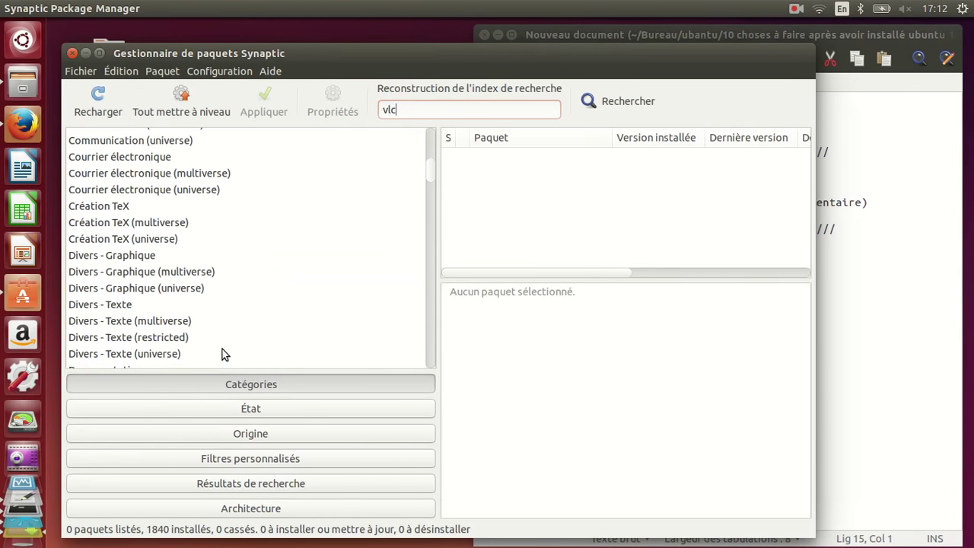
{"action": "scroll", "coordinate": [221, 354], "scroll_direction": "up", "scroll_amount": 8}
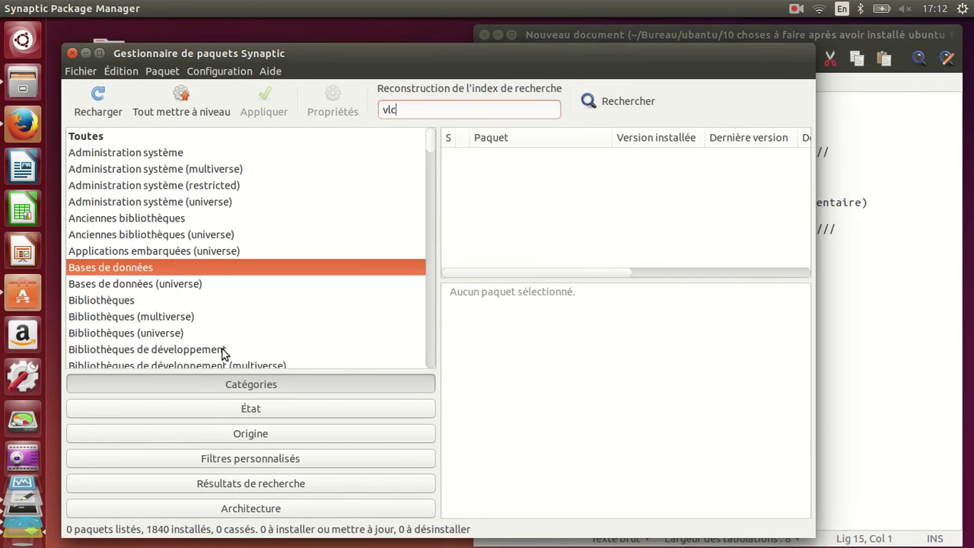
{"action": "left_click", "coordinate": [134, 152]}
{"action": "left_click_drag", "start_coordinate": [438, 195], "coordinate": [348, 191]}
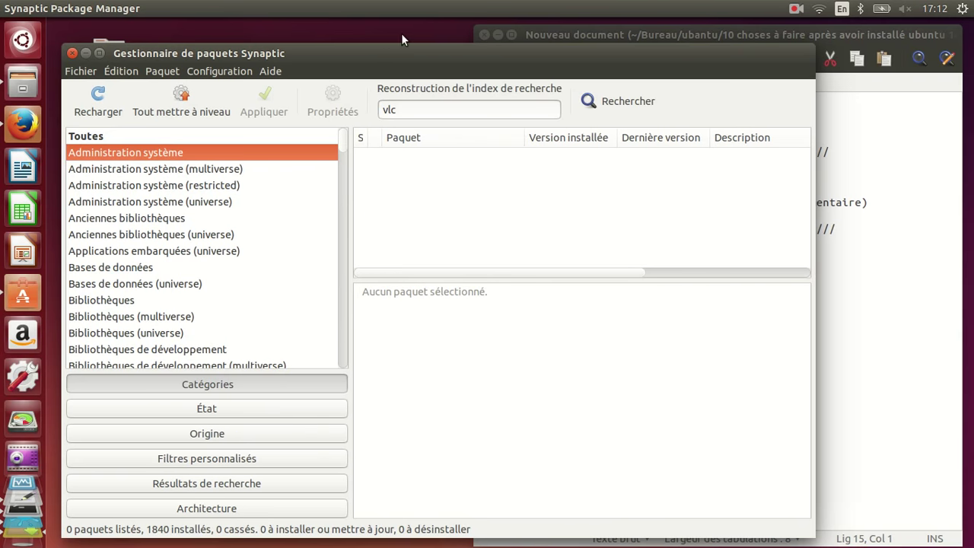
Clear the "vlc" quick filter to list the packages of the "Administration système" category
{"action": "left_click", "coordinate": [402, 105]}
{"action": "type", "text": "vlc"}
{"action": "double_click", "coordinate": [402, 105]}
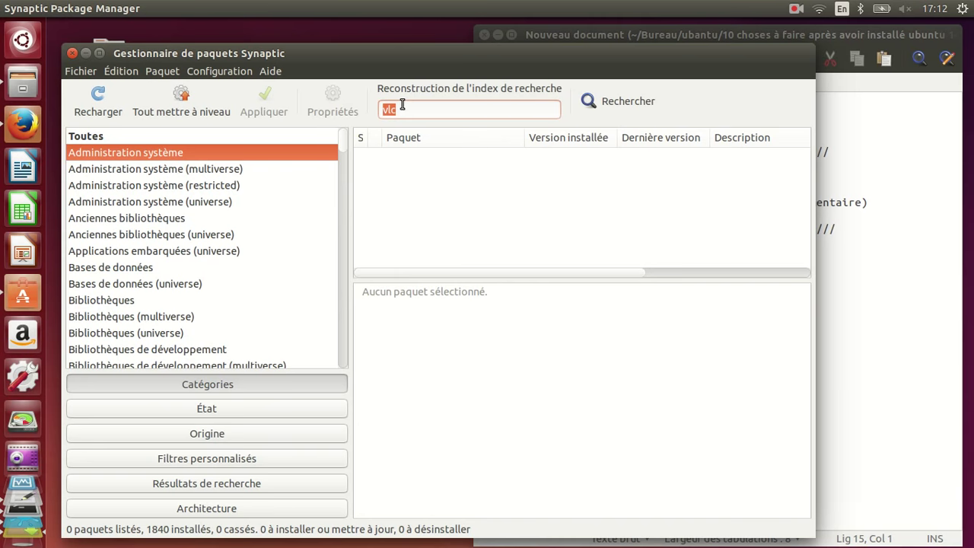
{"action": "type", "text": "vl"}
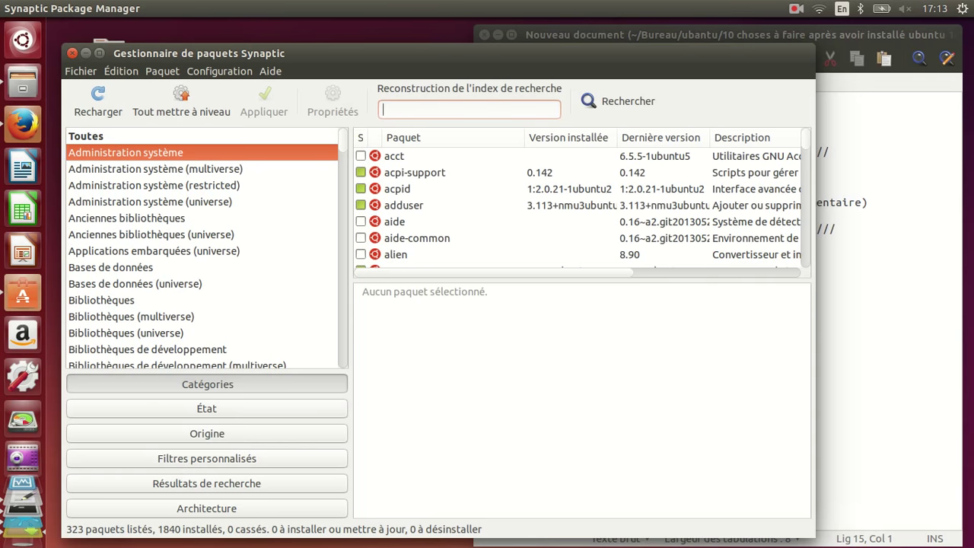
Close Synaptic and highlight the "--parematres systeme-->personnal-->" line in the notes
{"action": "left_click", "coordinate": [72, 52]}
{"action": "left_click", "coordinate": [279, 204]}
{"action": "left_click_drag", "start_coordinate": [643, 305], "coordinate": [220, 308]}
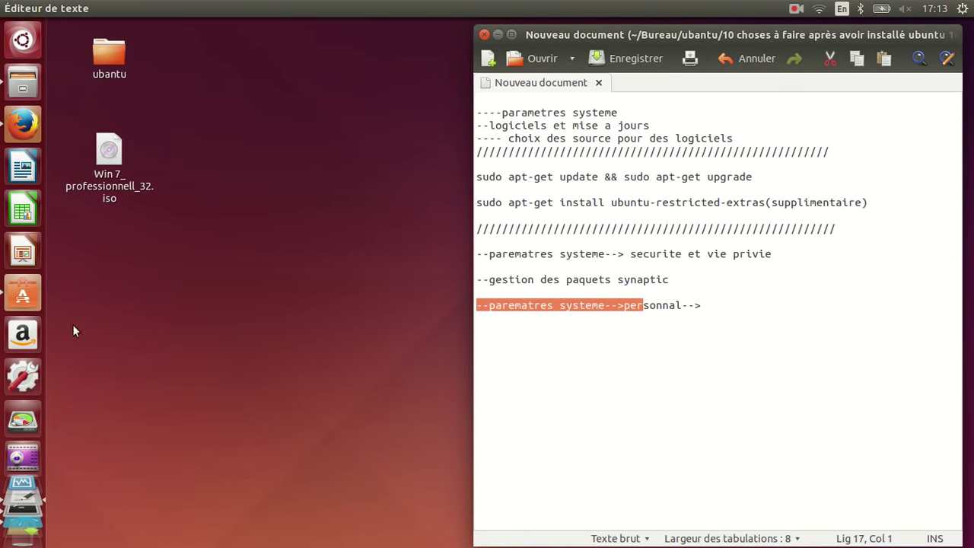
Open the Ubuntu internal error report, read through its crash details and continue with sending the report enabled
{"action": "scroll", "coordinate": [23, 495], "scroll_direction": "down", "scroll_amount": 3}
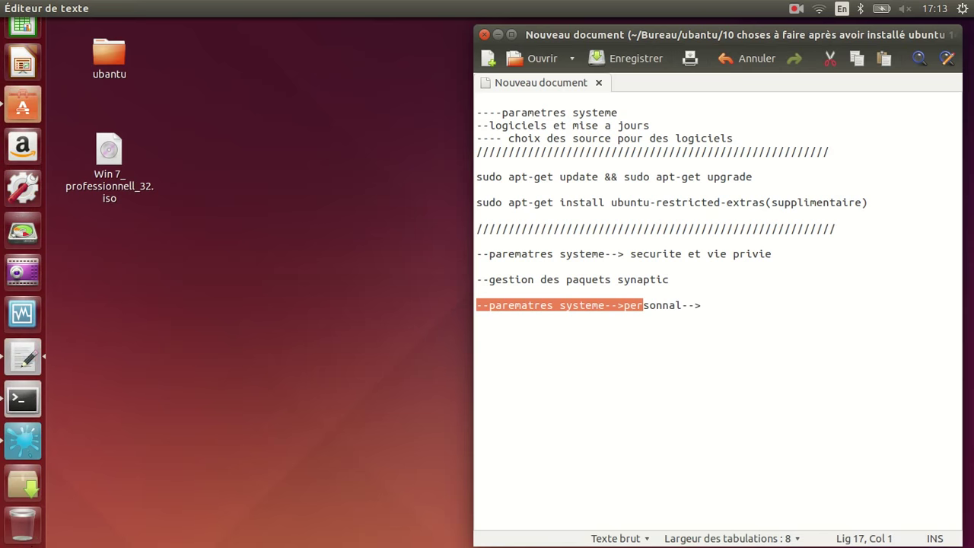
{"action": "left_click", "coordinate": [29, 457]}
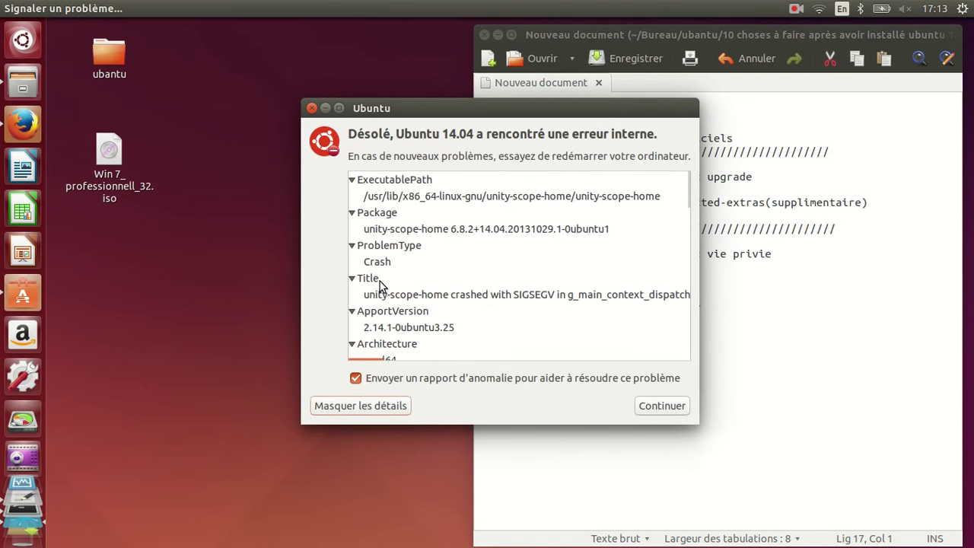
{"action": "scroll", "coordinate": [382, 289], "scroll_direction": "down", "scroll_amount": 3}
{"action": "scroll", "coordinate": [382, 286], "scroll_direction": "down", "scroll_amount": 2}
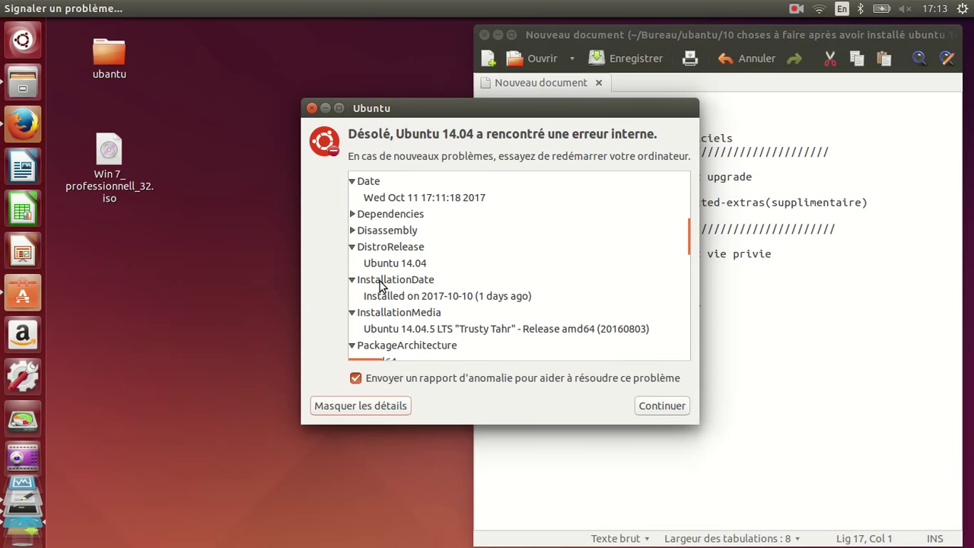
{"action": "scroll", "coordinate": [383, 285], "scroll_direction": "down", "scroll_amount": 5}
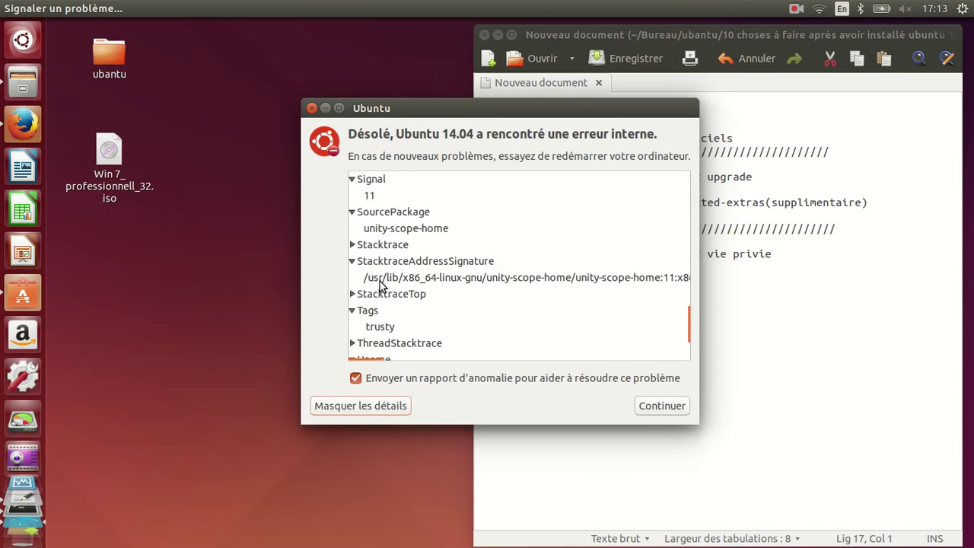
{"action": "scroll", "coordinate": [382, 285], "scroll_direction": "down", "scroll_amount": 2}
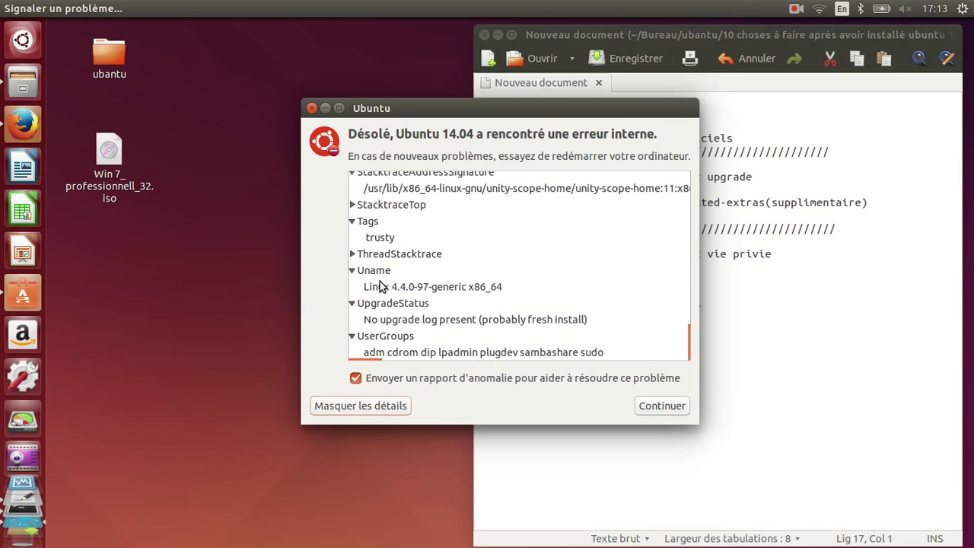
{"action": "left_click", "coordinate": [668, 407]}
{"action": "left_click", "coordinate": [432, 290]}
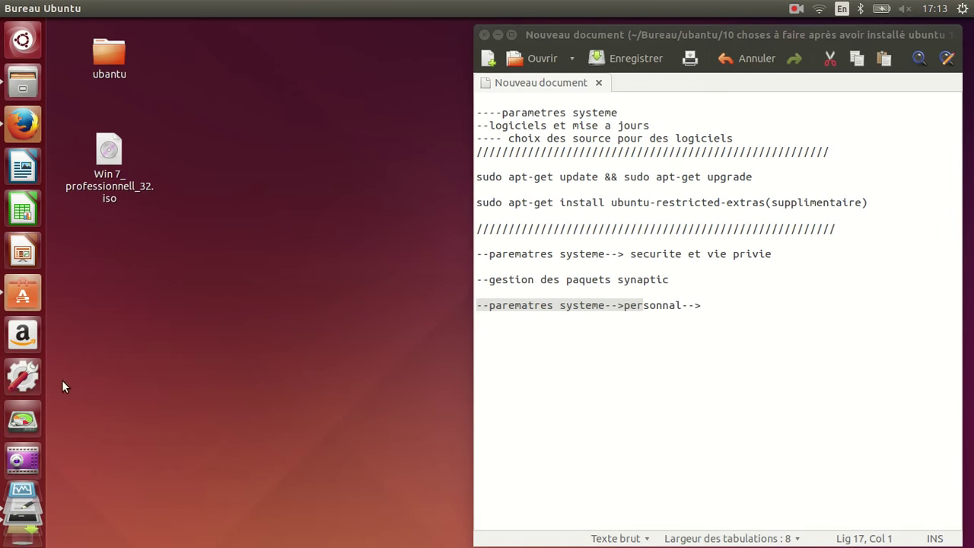
Open the "Apparence" section of the system settings
{"action": "mouse_move", "coordinate": [7, 505]}
{"action": "left_click", "coordinate": [25, 378]}
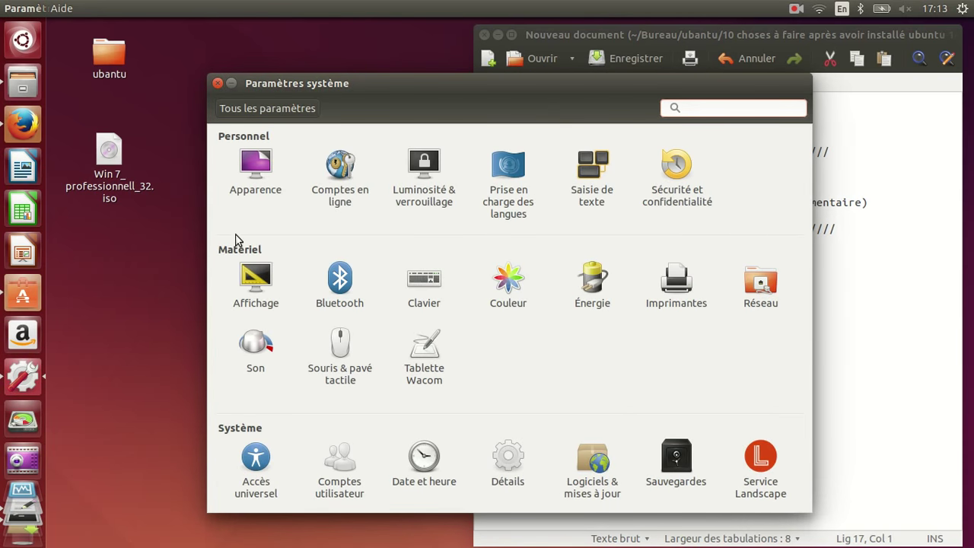
{"action": "left_click", "coordinate": [243, 185]}
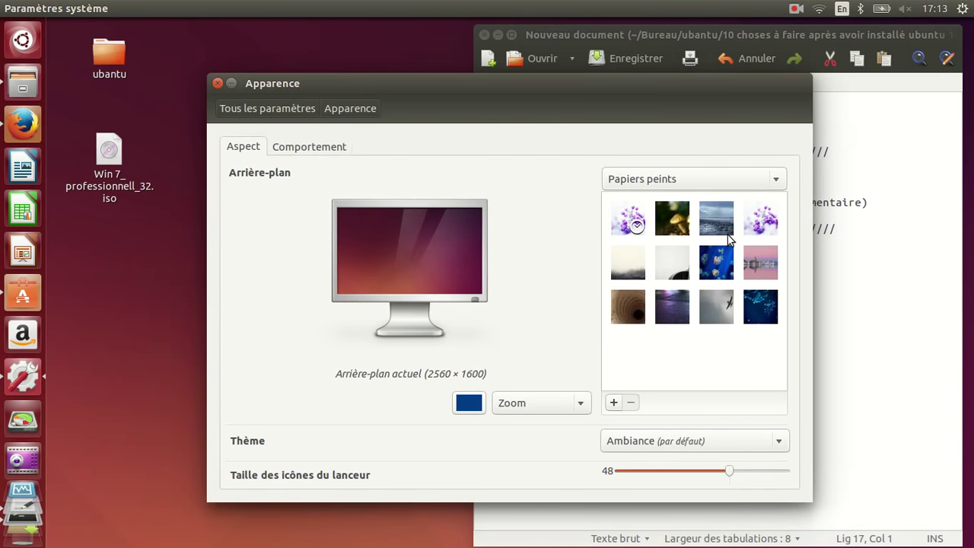
Try the Jelly Fish, Berries, Partitura and Ubuntu 14.04 Community wallpapers, and return to the Ubuntu wallpaper
{"action": "left_click", "coordinate": [725, 268]}
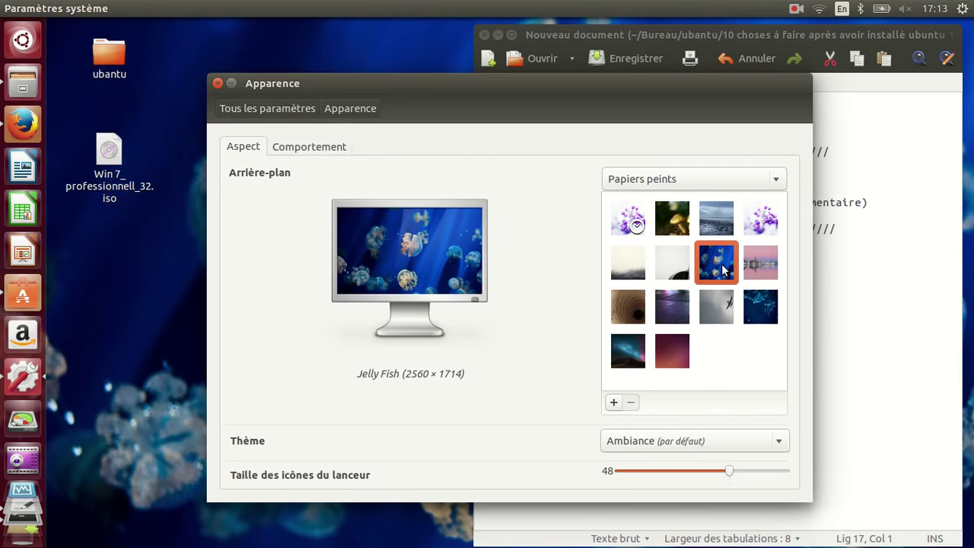
{"action": "left_click", "coordinate": [764, 224]}
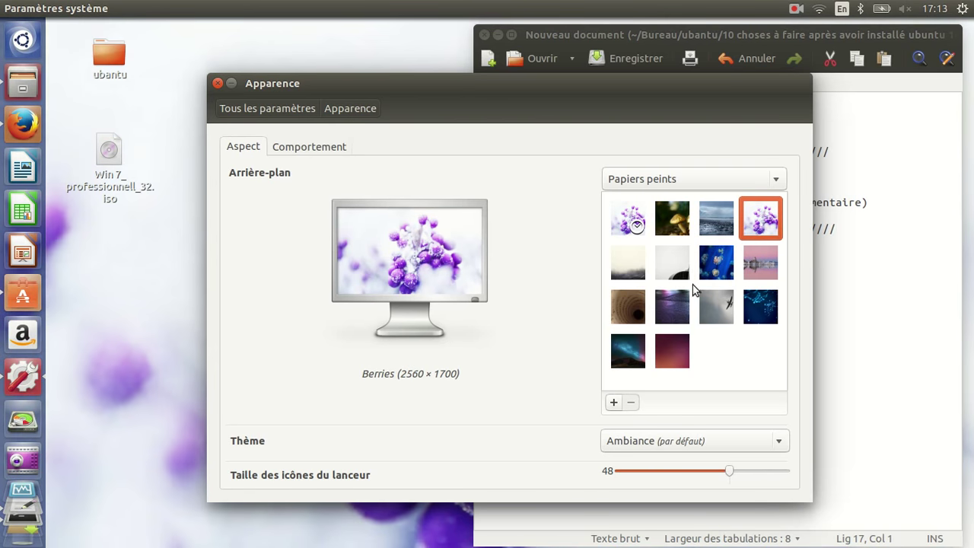
{"action": "left_click", "coordinate": [635, 320]}
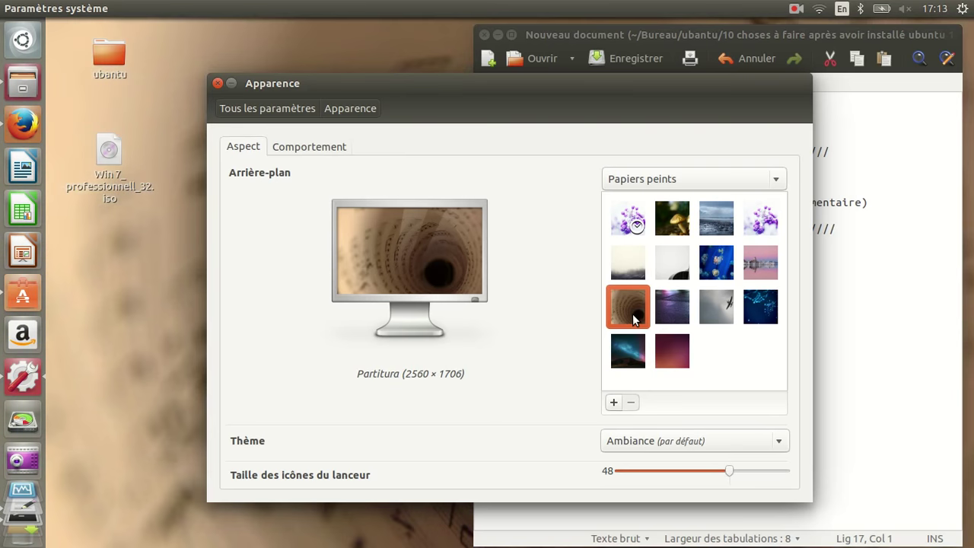
{"action": "left_click", "coordinate": [623, 227]}
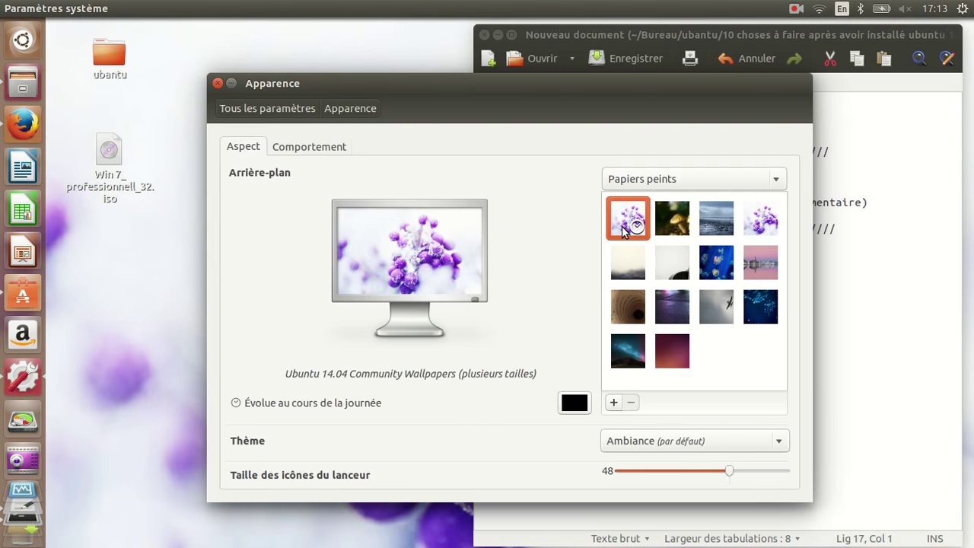
{"action": "left_click", "coordinate": [683, 345]}
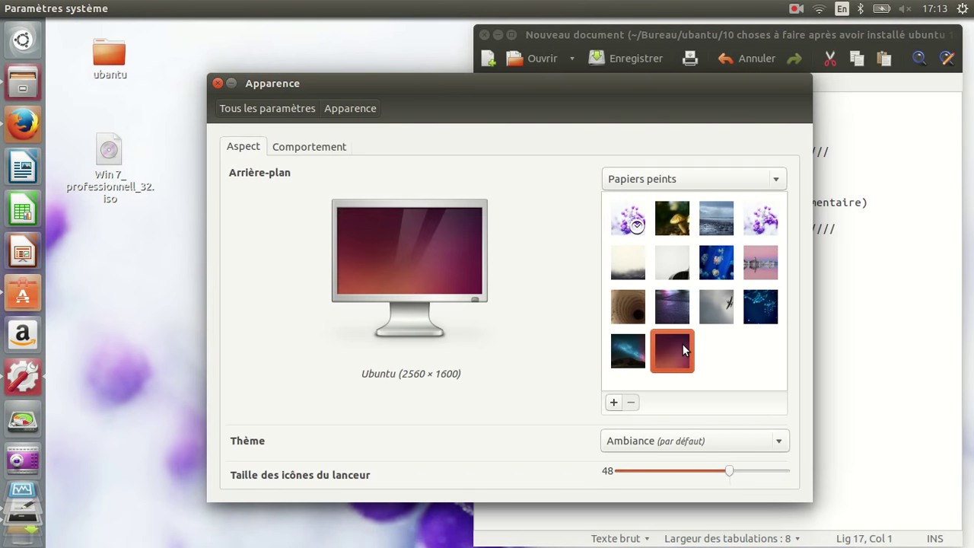
In the "Comportement" settings, show window menus in the window's title bar and try the Aide menu of the Apparence window
{"action": "left_click", "coordinate": [324, 149]}
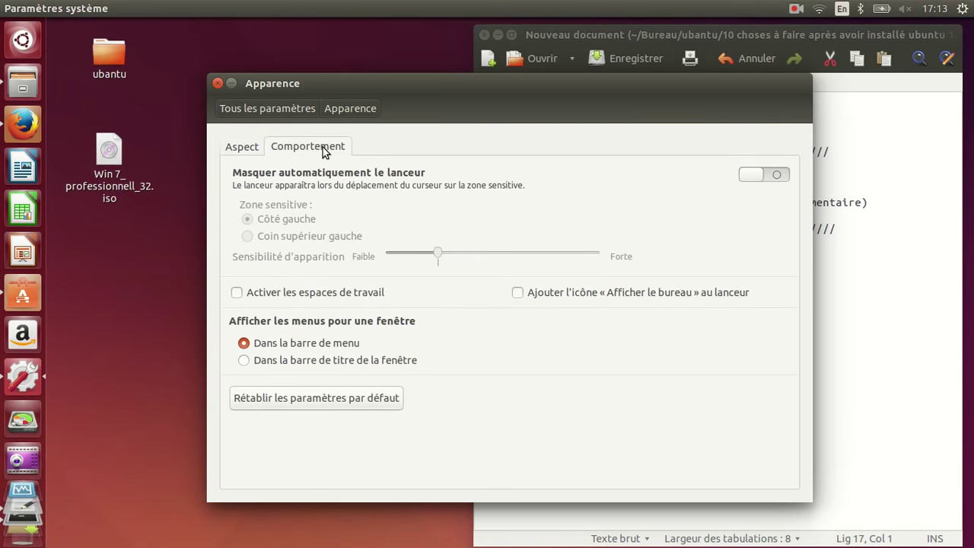
{"action": "left_click", "coordinate": [258, 360]}
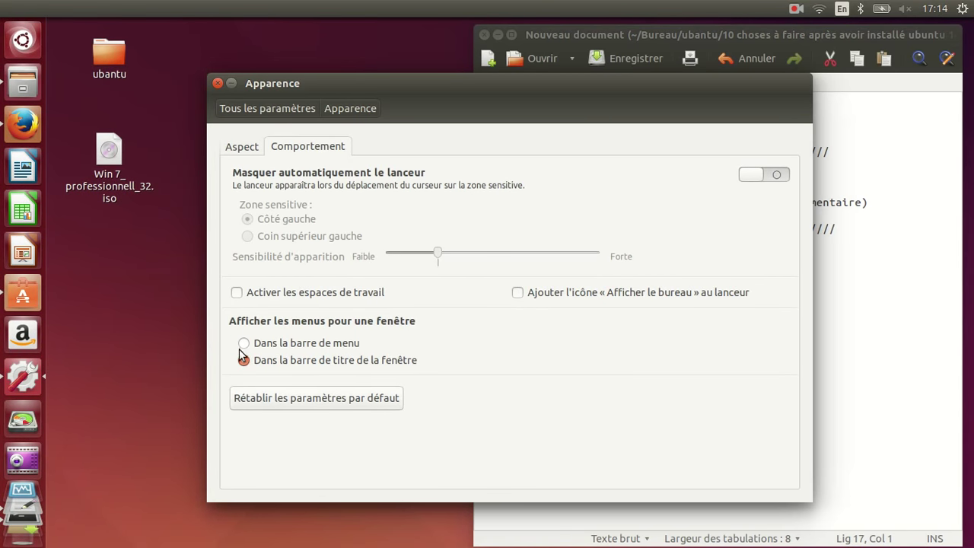
{"action": "left_click", "coordinate": [245, 344]}
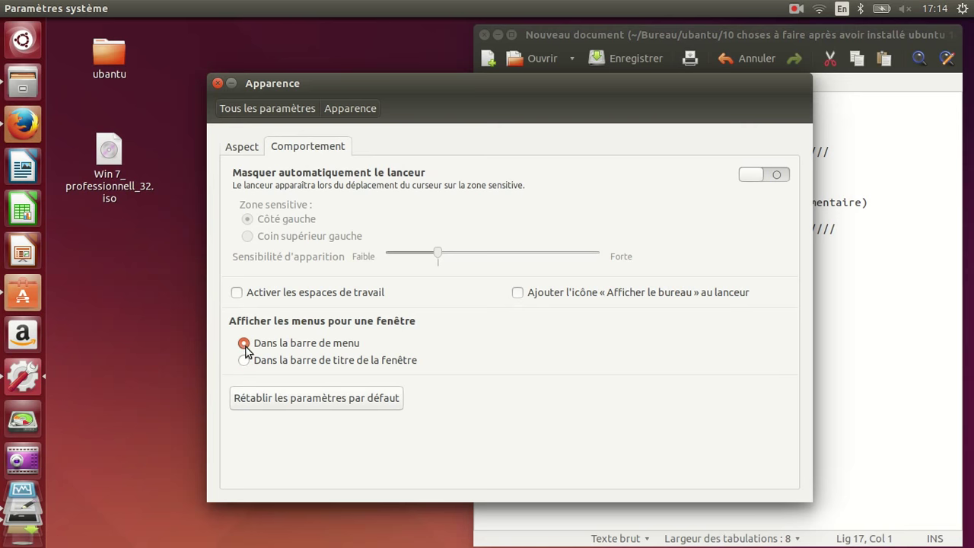
{"action": "left_click", "coordinate": [246, 360]}
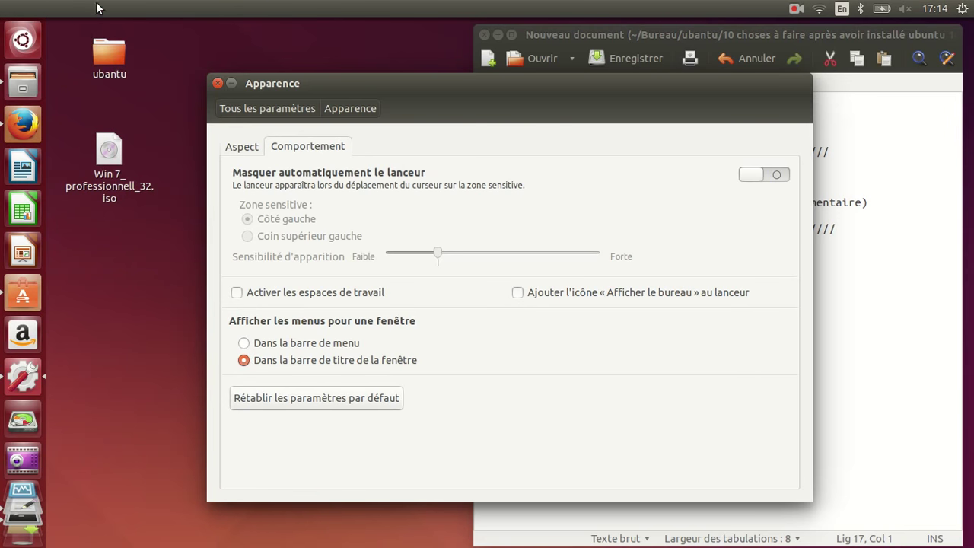
{"action": "left_click_drag", "start_coordinate": [302, 76], "coordinate": [275, 84]}
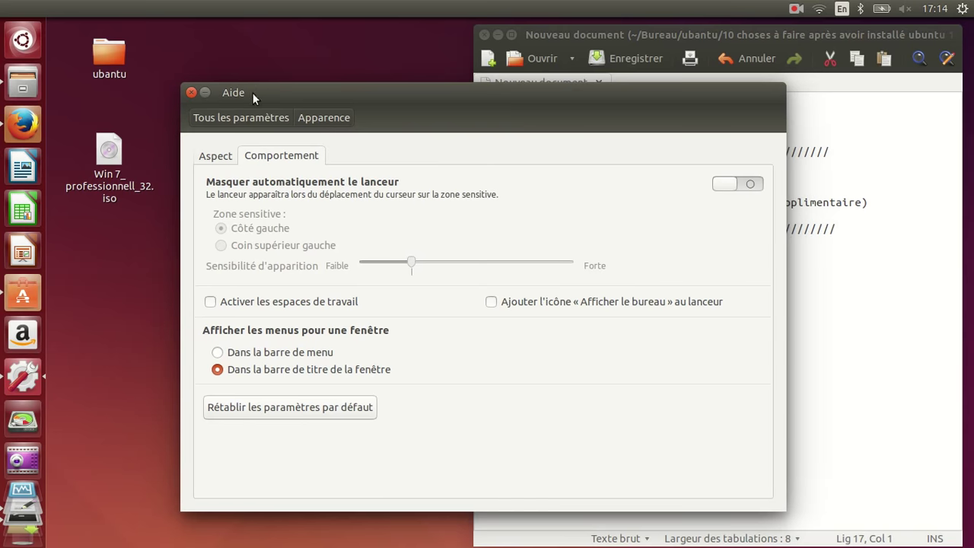
{"action": "left_click", "coordinate": [230, 89]}
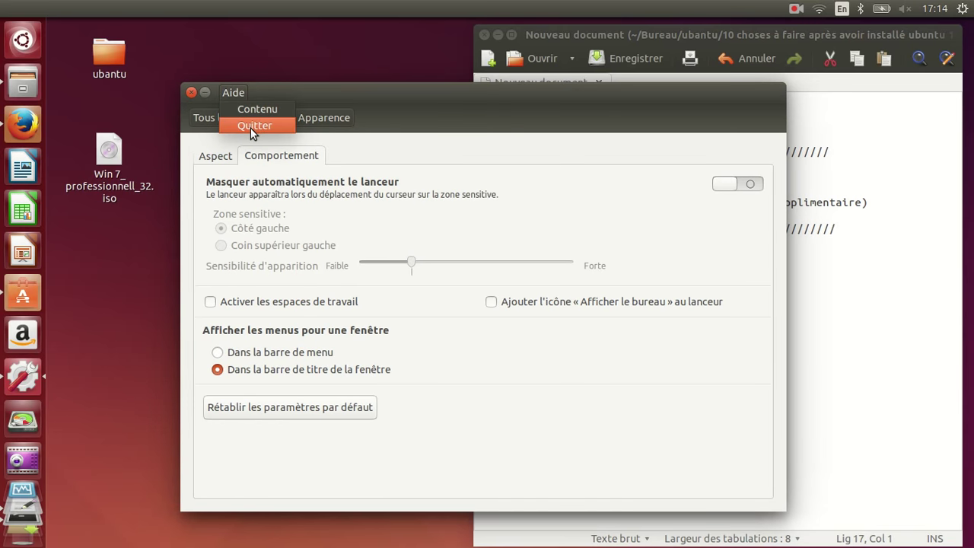
{"action": "left_click", "coordinate": [219, 349]}
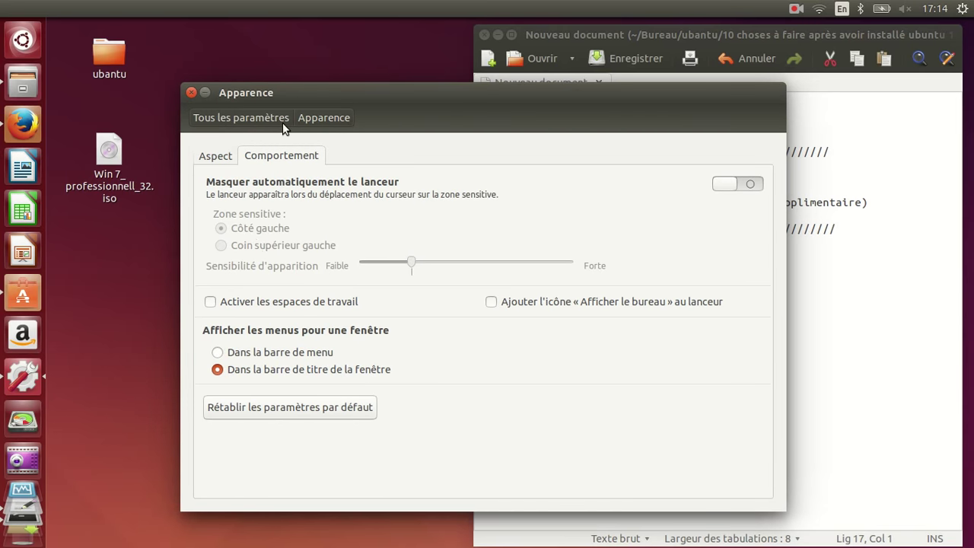
{"action": "left_click", "coordinate": [232, 94]}
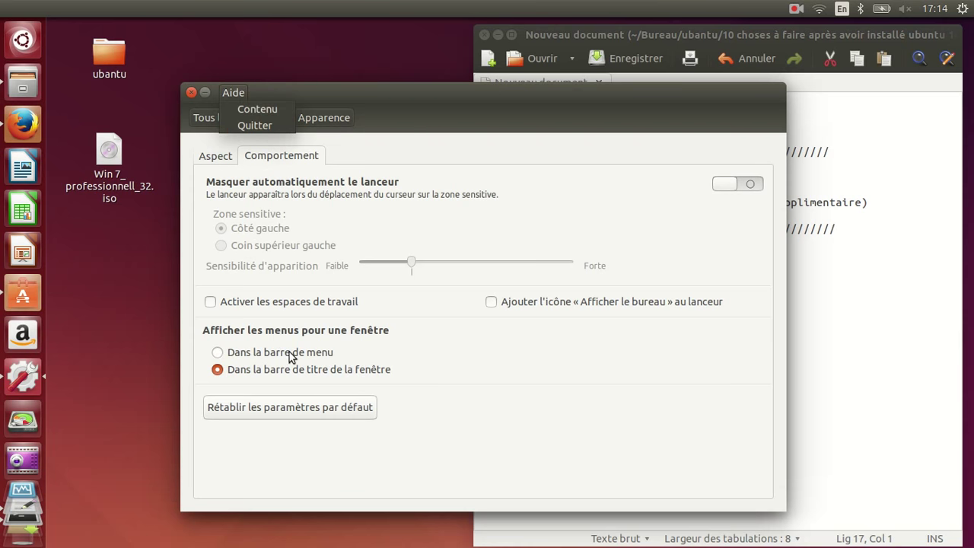
Examine the Fichier and Affichage menus in the text editor's title bar
{"action": "left_click", "coordinate": [571, 29]}
{"action": "left_click", "coordinate": [571, 29]}
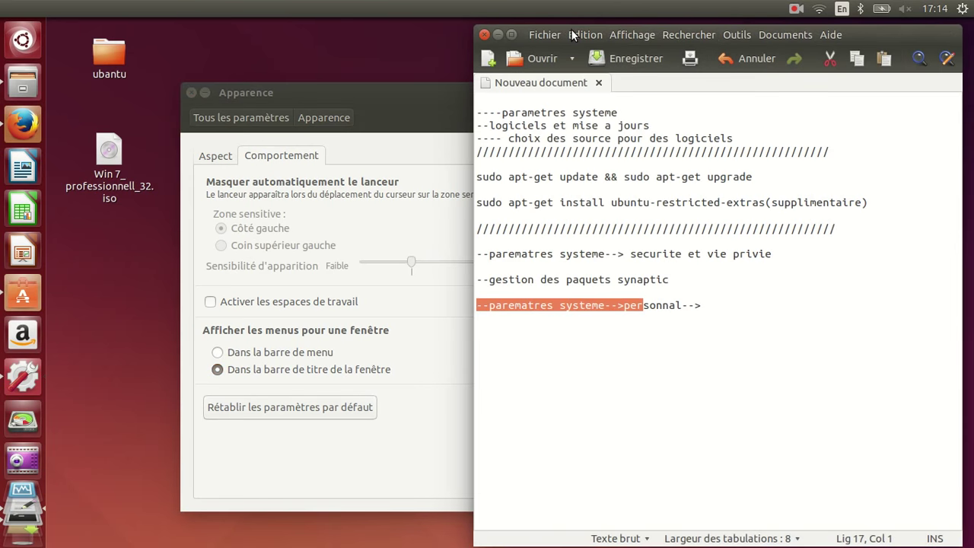
{"action": "left_click", "coordinate": [545, 36]}
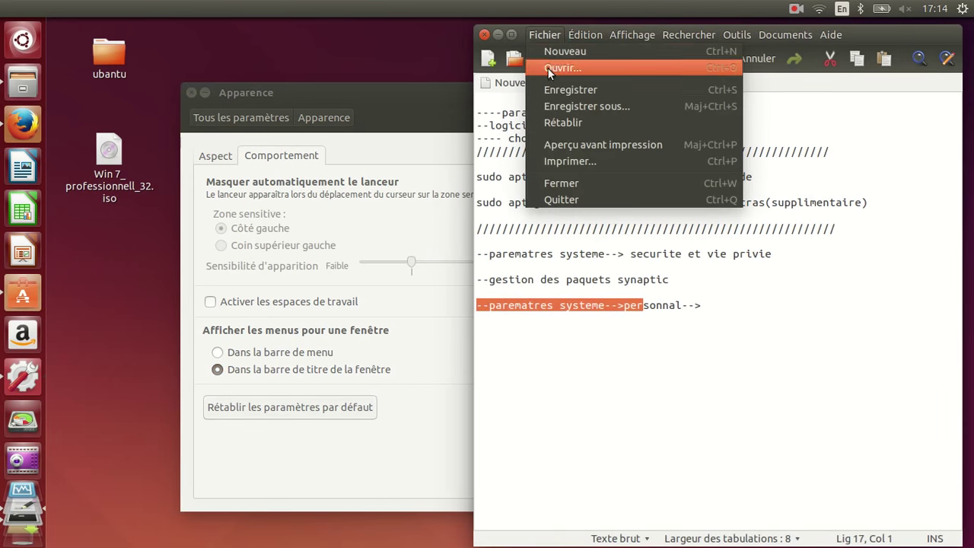
{"action": "mouse_move", "coordinate": [632, 34]}
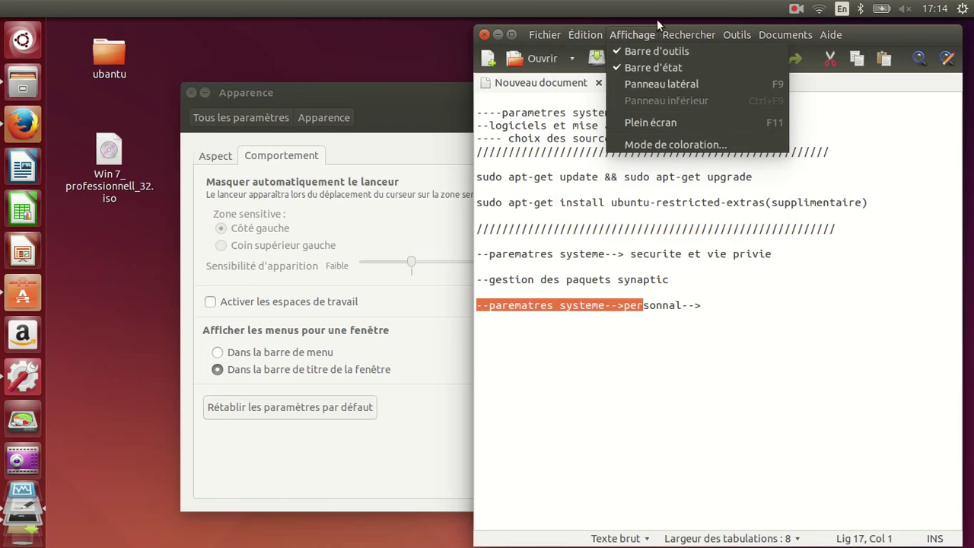
{"action": "left_click", "coordinate": [288, 373]}
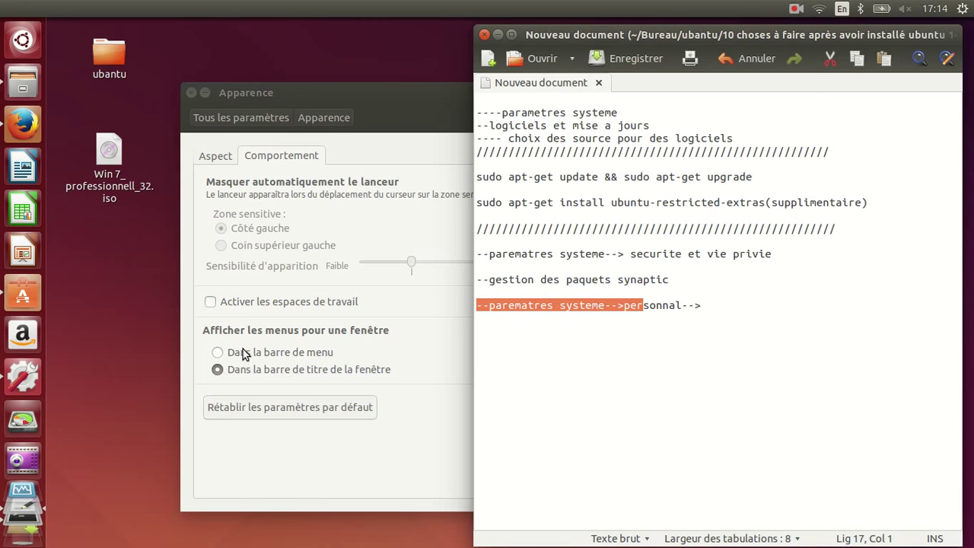
Switch window menus to the menu bar, return them to the title bar, and compare the result in the text editor
{"action": "left_click", "coordinate": [218, 353]}
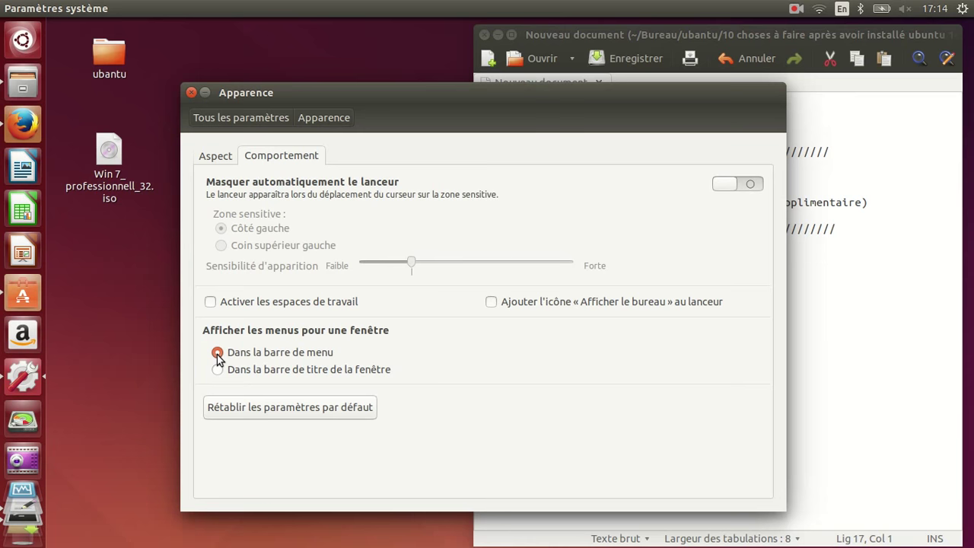
{"action": "left_click", "coordinate": [599, 36]}
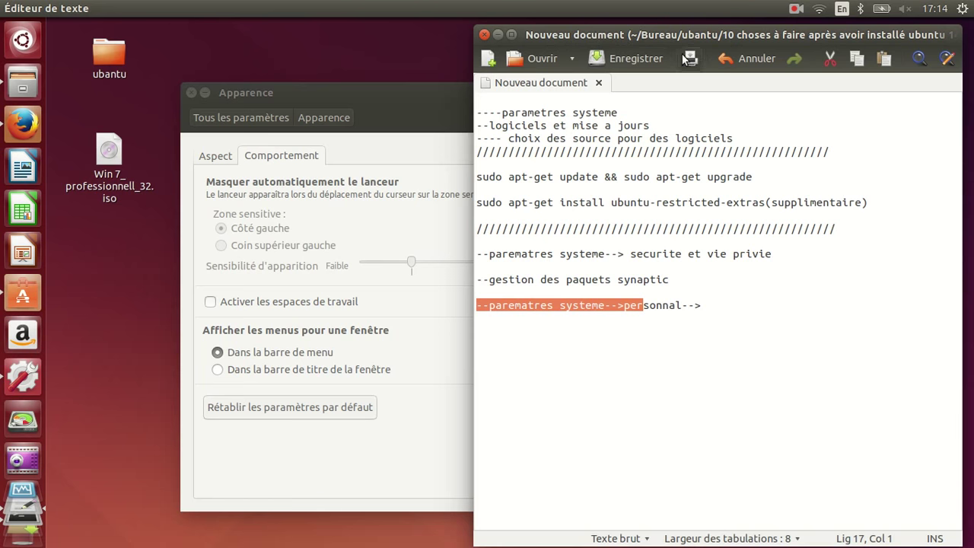
{"action": "left_click", "coordinate": [274, 371]}
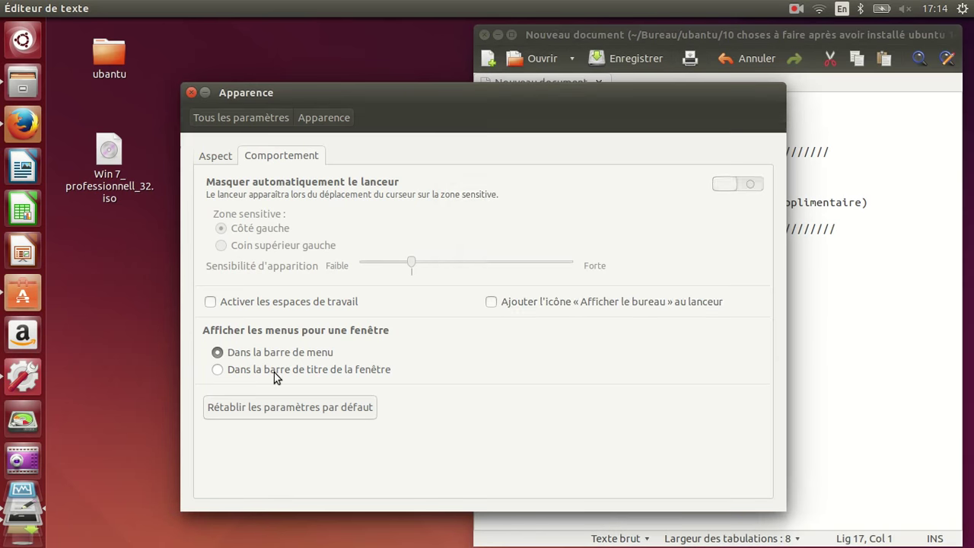
{"action": "left_click", "coordinate": [578, 34]}
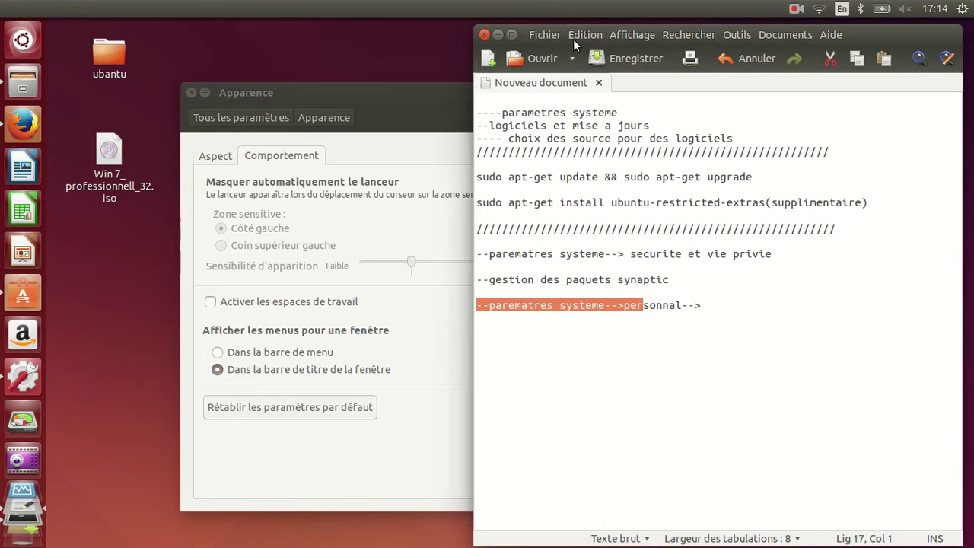
{"action": "left_click", "coordinate": [570, 36]}
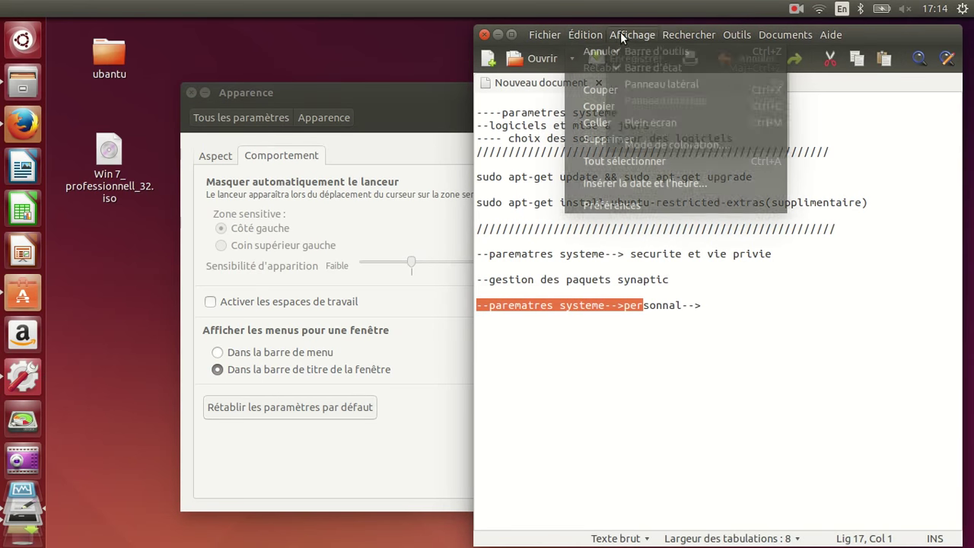
{"action": "mouse_move", "coordinate": [545, 34]}
{"action": "left_click", "coordinate": [432, 305]}
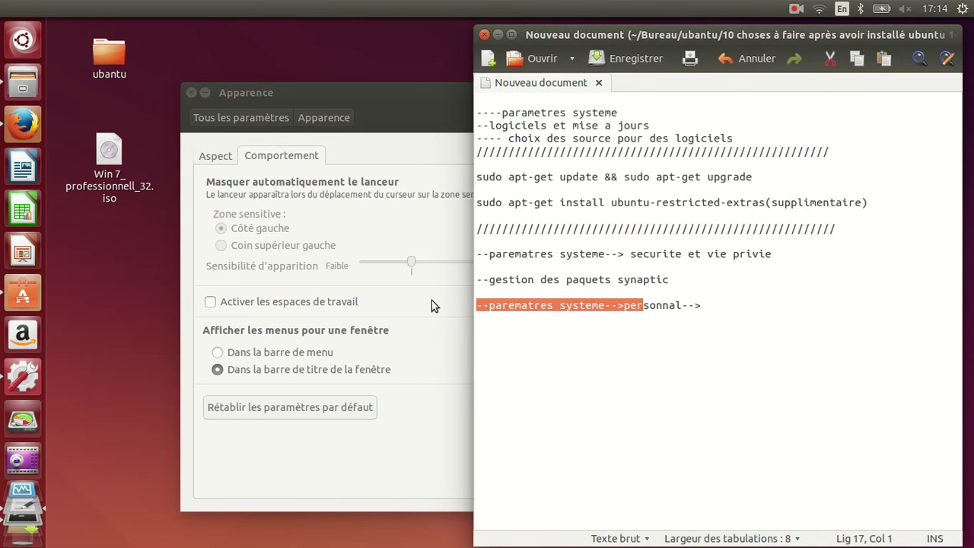
{"action": "left_click", "coordinate": [432, 307]}
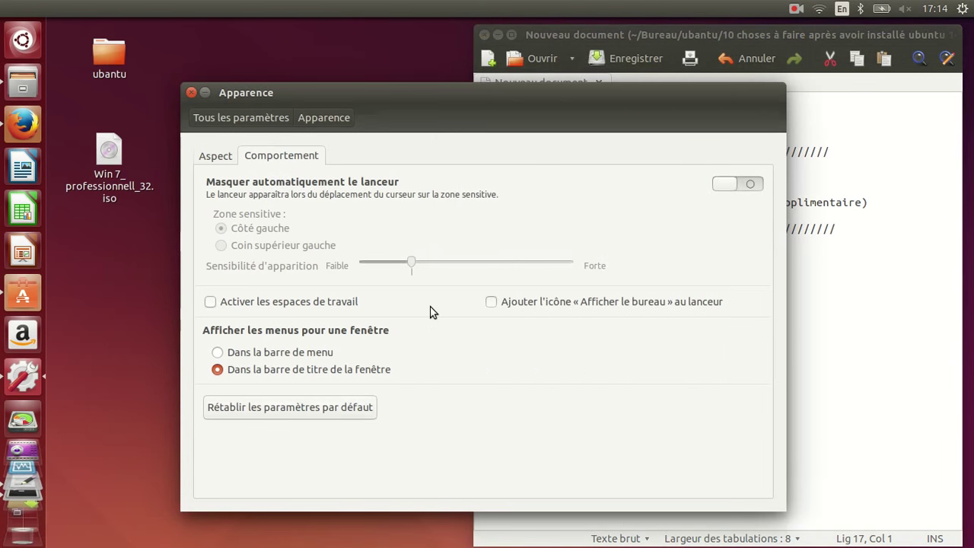
Enable workspaces, and switch automatic hiding of the launcher on and back off
{"action": "left_click", "coordinate": [210, 304]}
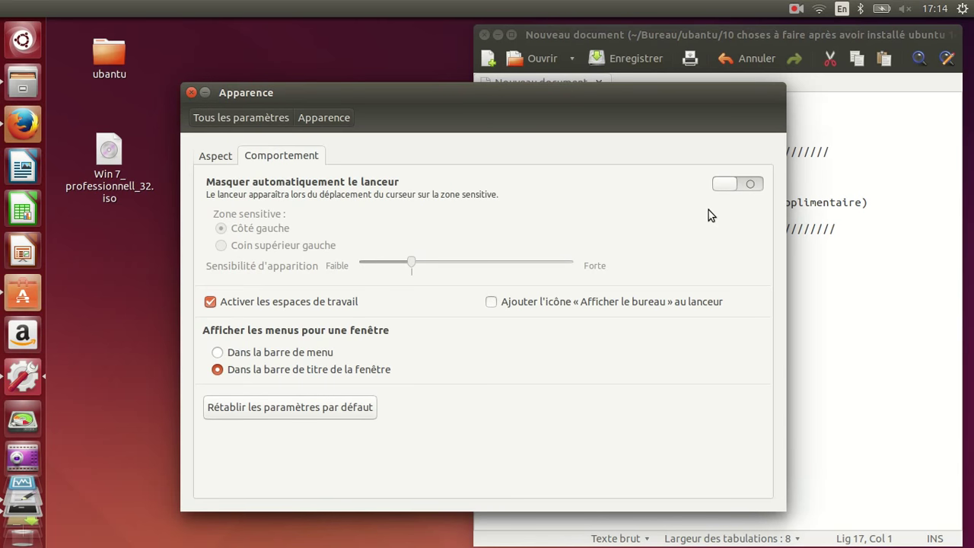
{"action": "left_click", "coordinate": [748, 186]}
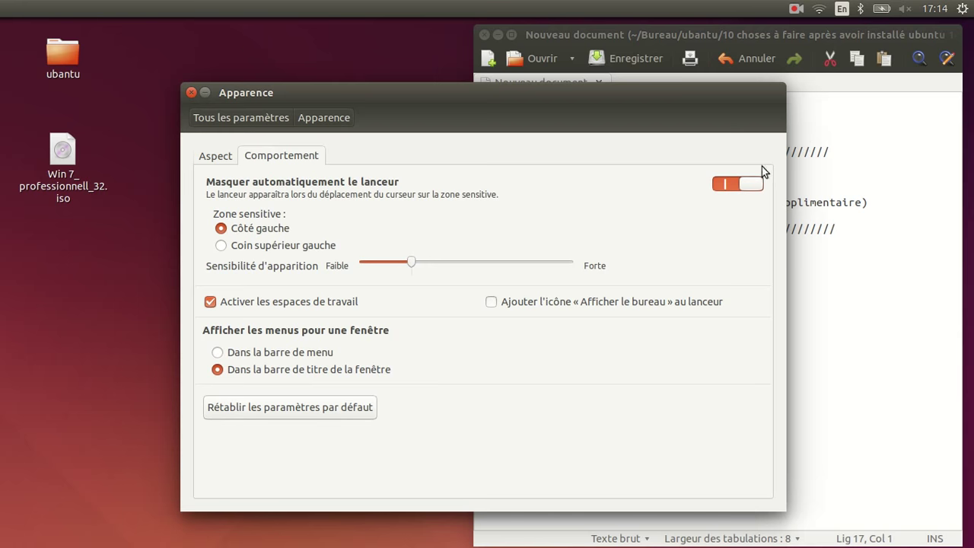
{"action": "left_click", "coordinate": [752, 190]}
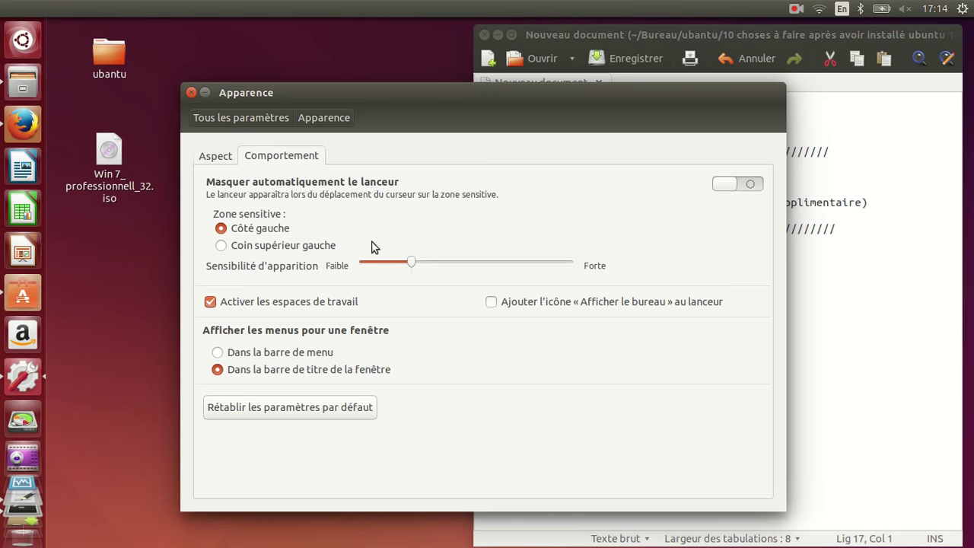
Set the launcher's sensitive zone to "Coin supérieur gauche" and slightly increase the reveal sensitivity
{"action": "left_click", "coordinate": [221, 246]}
{"action": "left_click_drag", "start_coordinate": [411, 266], "coordinate": [421, 264]}
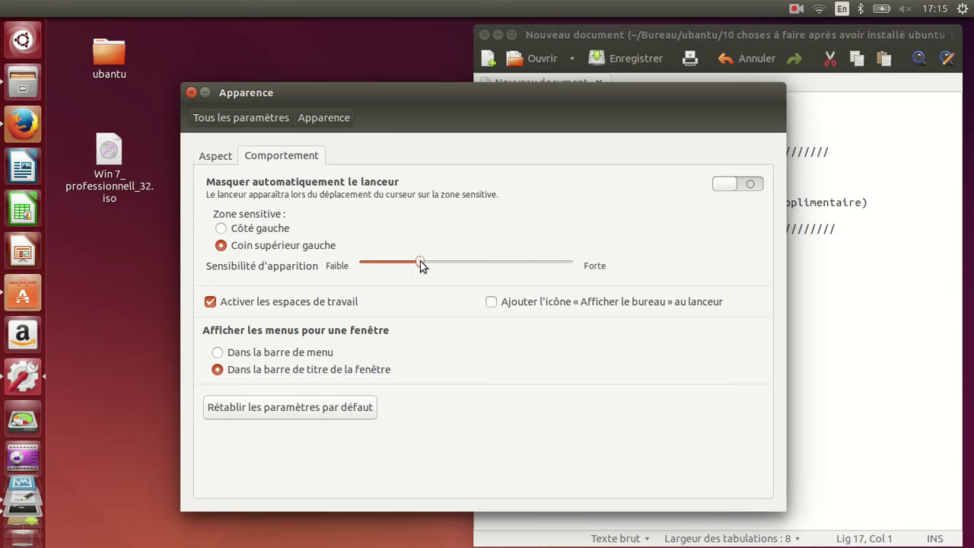